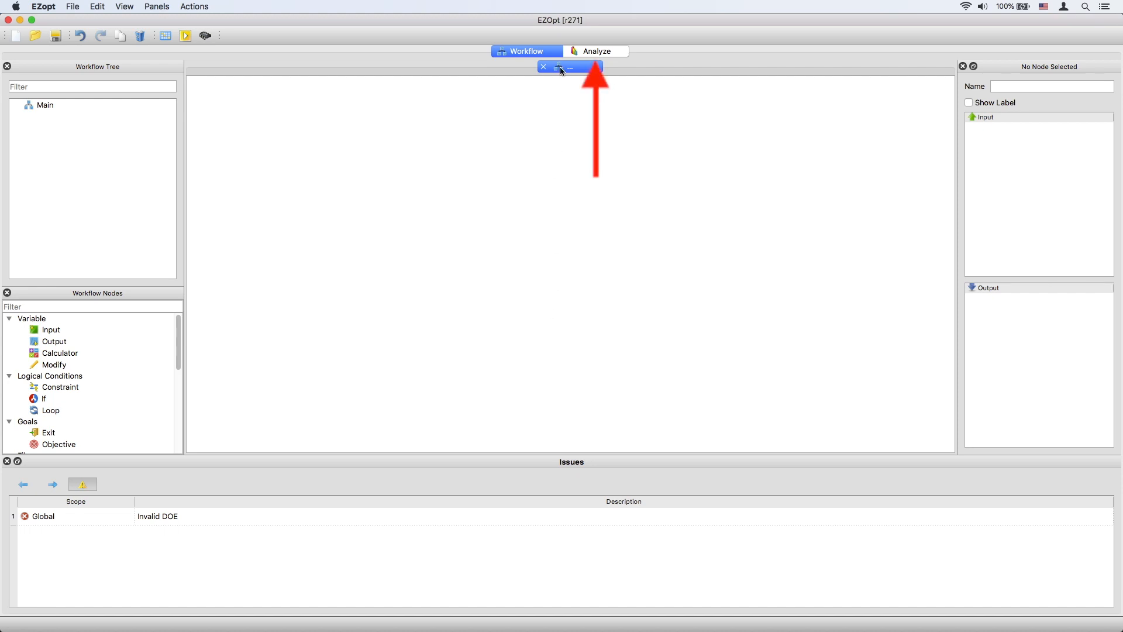
Open the Analyze workspace and look through its plot creation and window arrangement options.
left_click(588, 52)
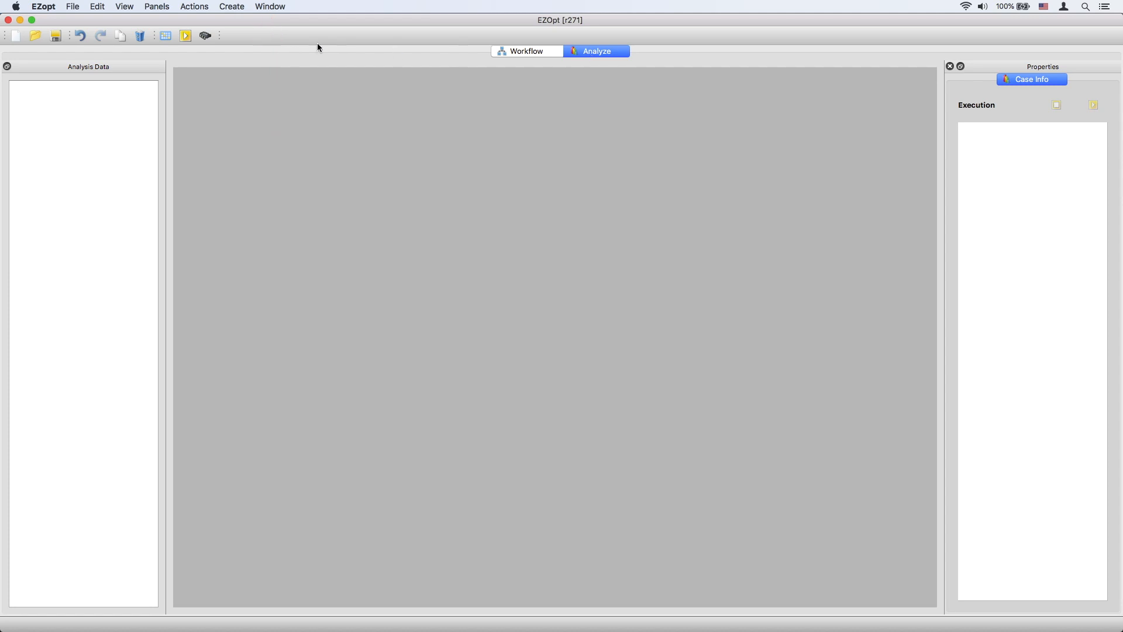
left_click(222, 7)
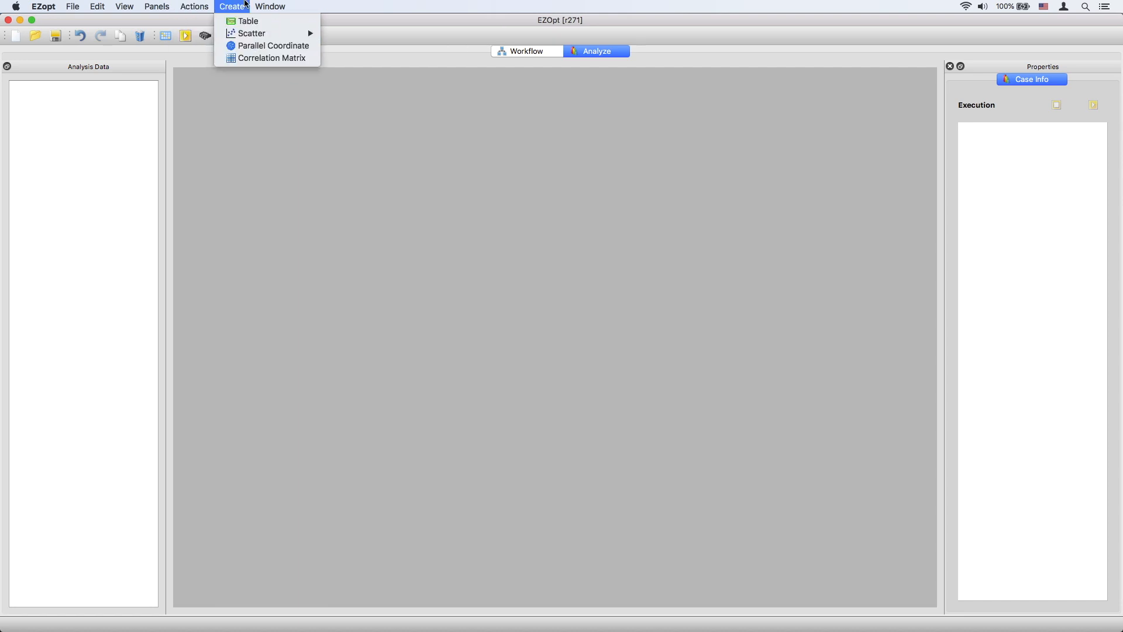
mouse_move(256, 5)
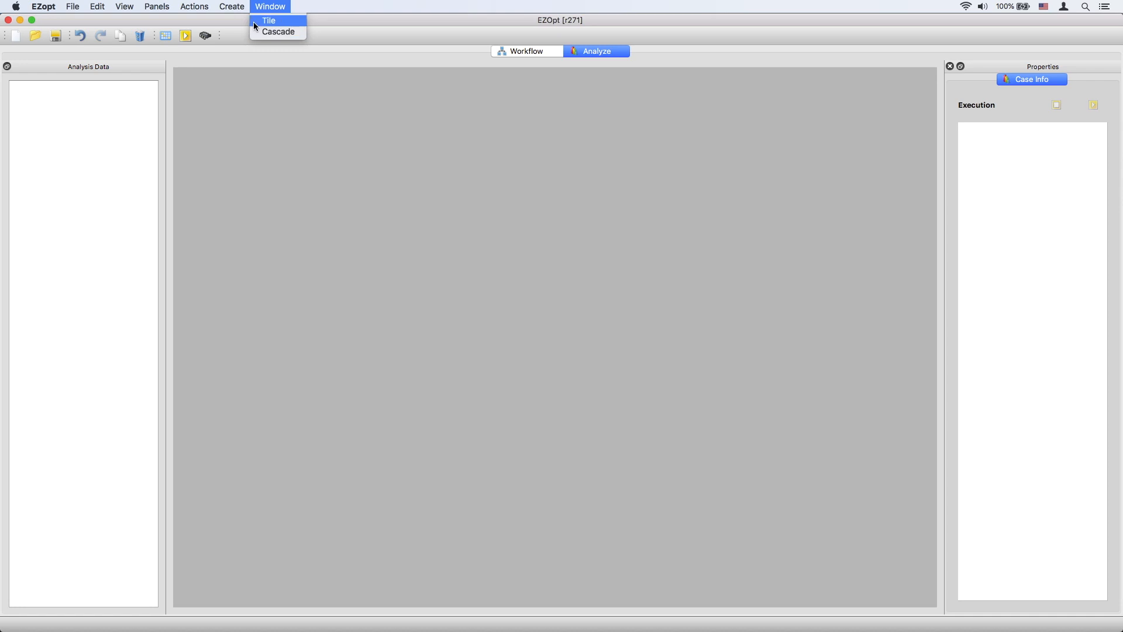
left_click(421, 93)
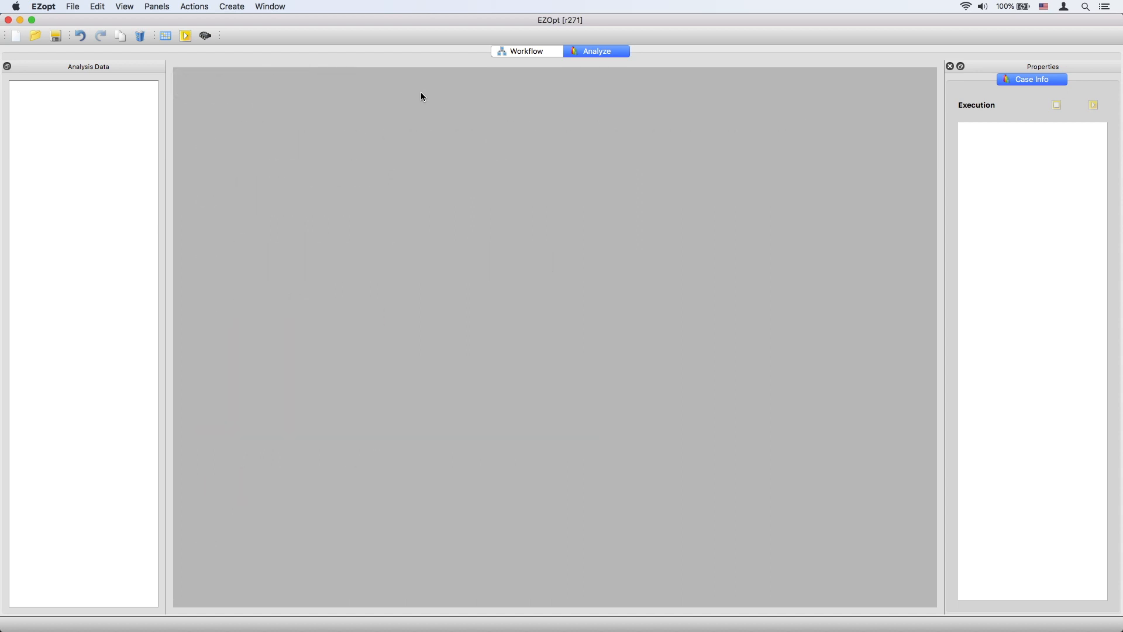
Add three Input nodes, a row of three Calculator nodes beneath them, and one Constraint node under Calculator1 to the workflow.
left_click(520, 51)
left_click_drag(51, 330, 492, 209)
left_click_drag(47, 330, 582, 212)
left_click_drag(62, 354, 588, 267)
left_click_drag(50, 388, 404, 319)
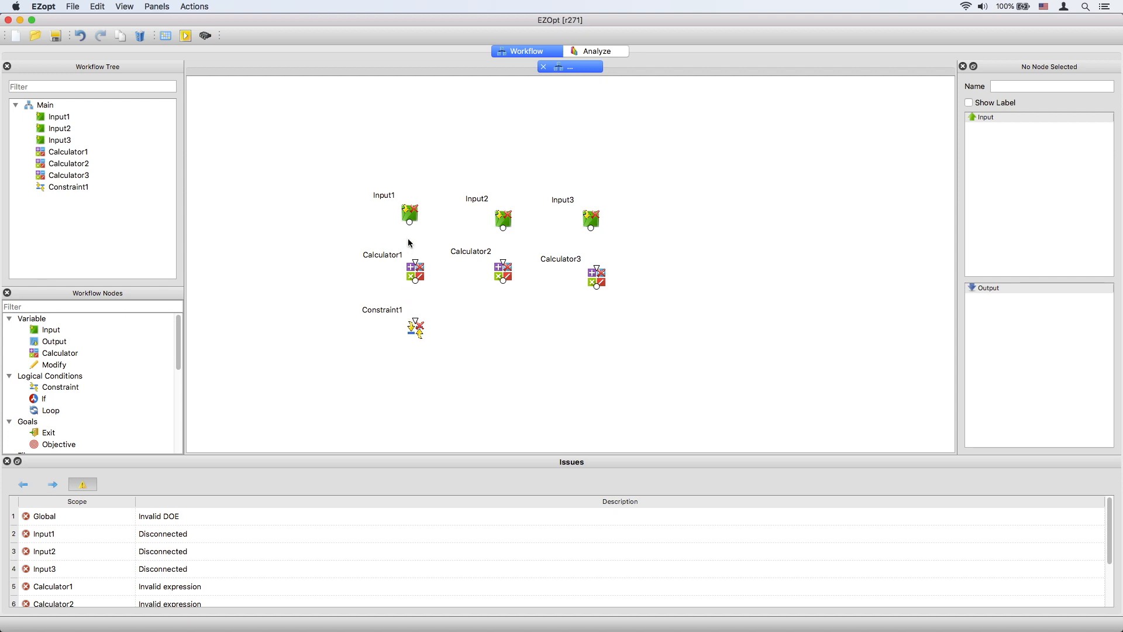
Rename Input1 as x1 and set its range to a lower bound of 0.1 and an upper bound of 10.
double_click(413, 214)
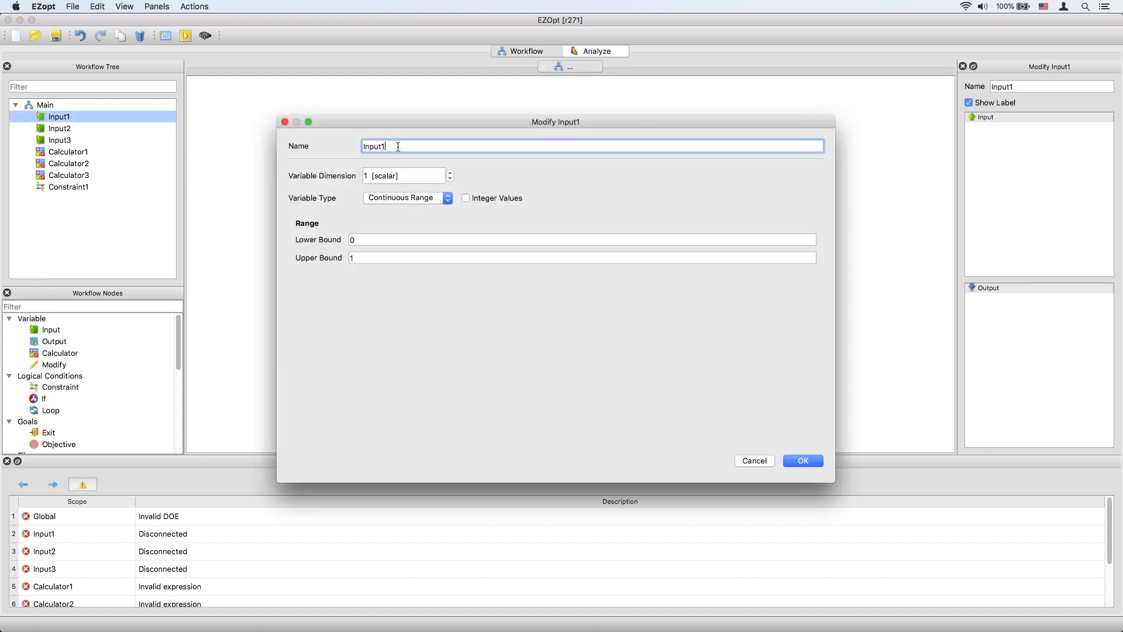
double_click(375, 147)
type("x1")
left_click(364, 237)
type(".1")
left_click(370, 255)
type("0")
left_click(372, 241)
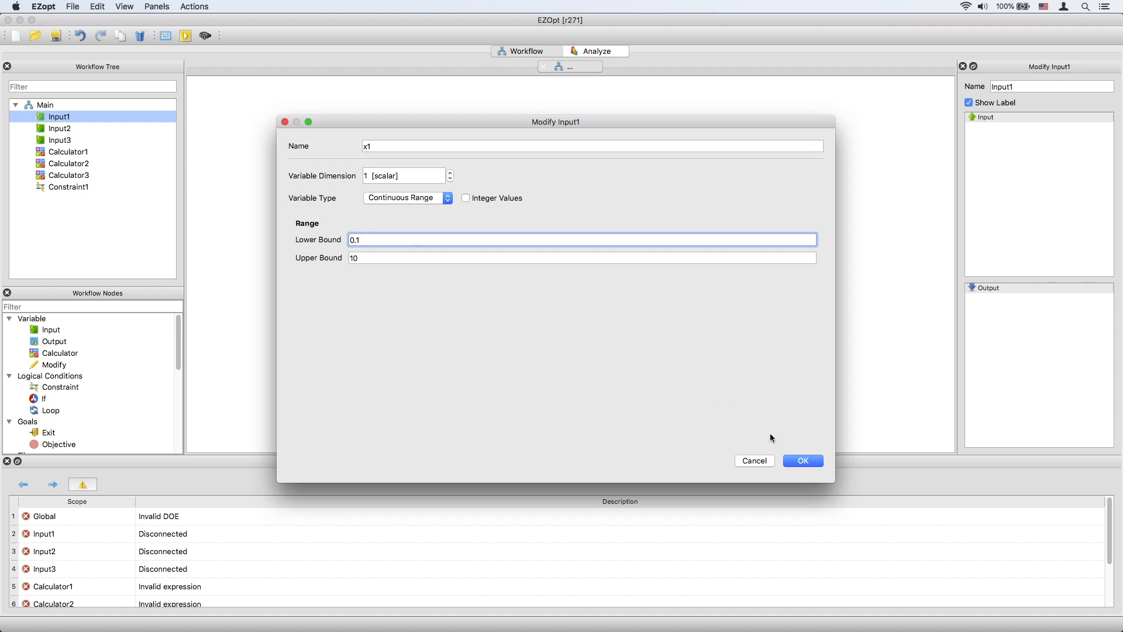
left_click(803, 461)
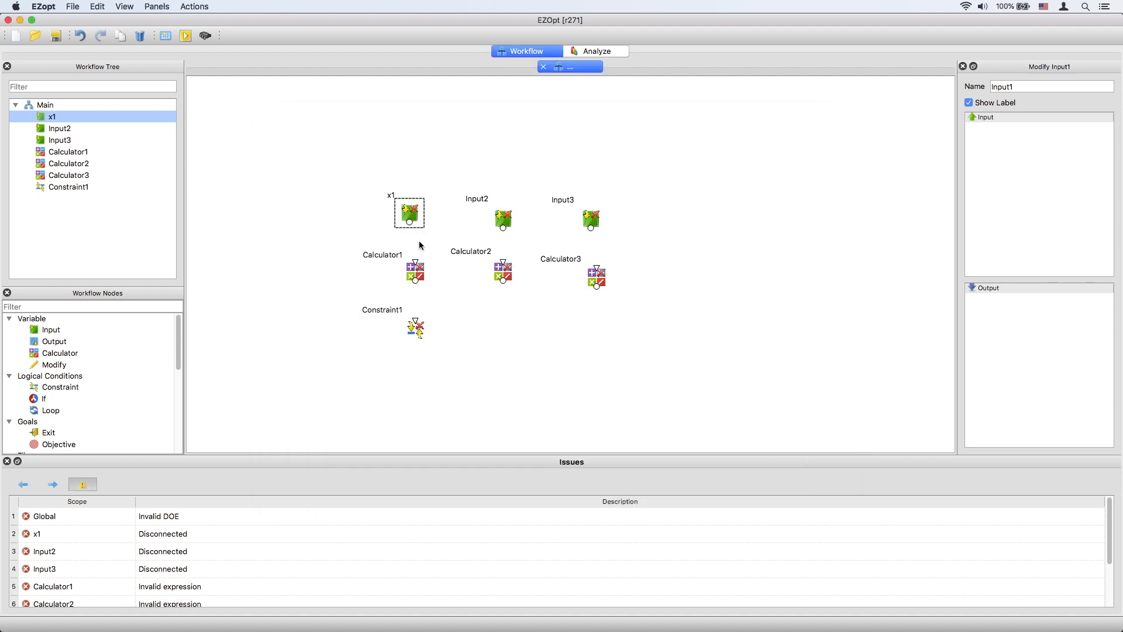
Connect x1 to Calculator1, rename the calculator as 1overx and define its expression as 1/<x1>.
left_click_drag(409, 222, 417, 267)
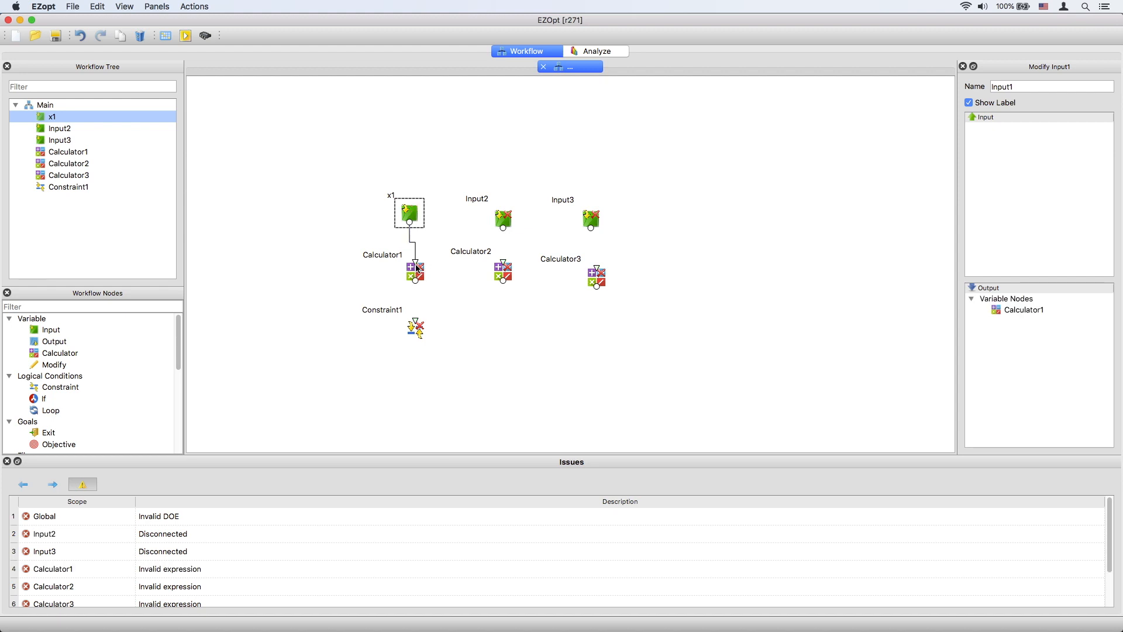
double_click(420, 274)
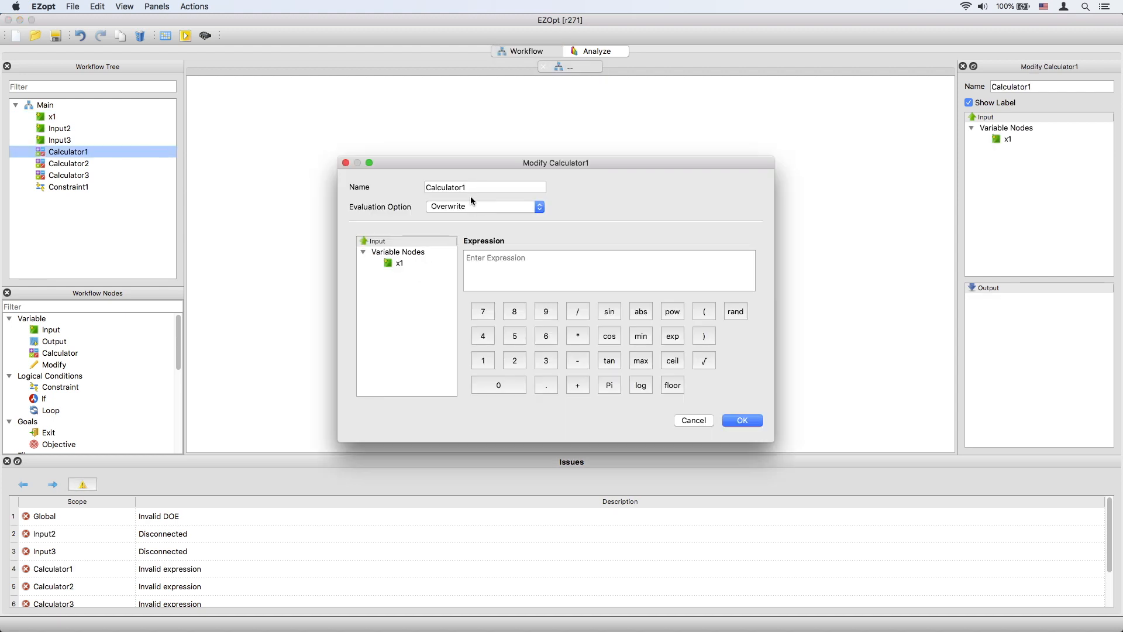
left_click(392, 183)
type("1overx")
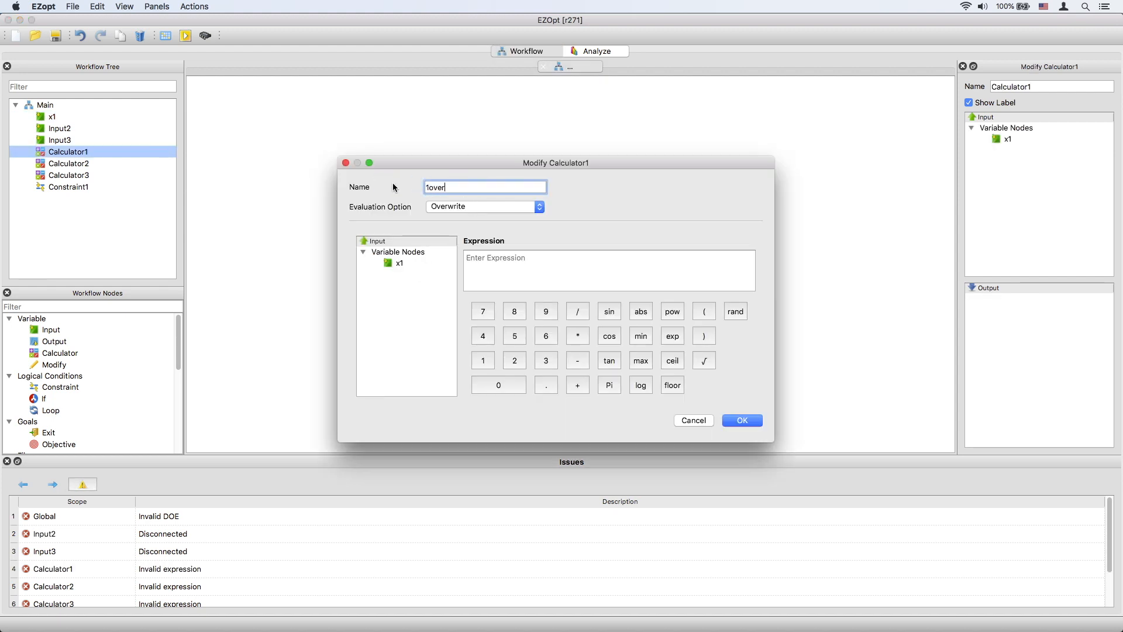
left_click(506, 268)
type("1/")
left_click(399, 262)
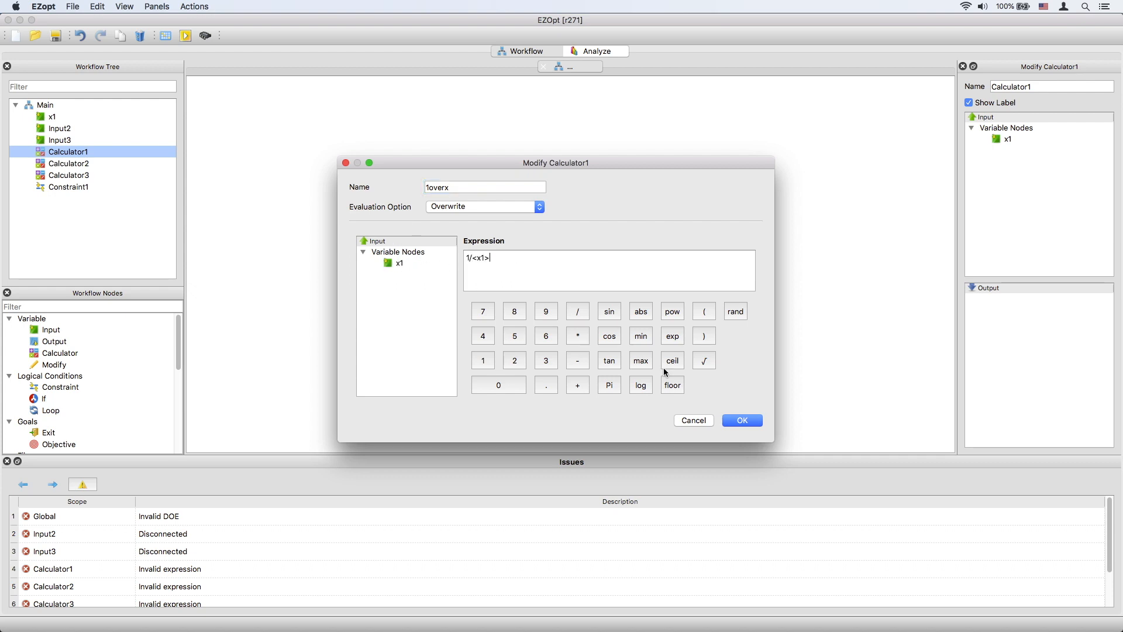
left_click(751, 420)
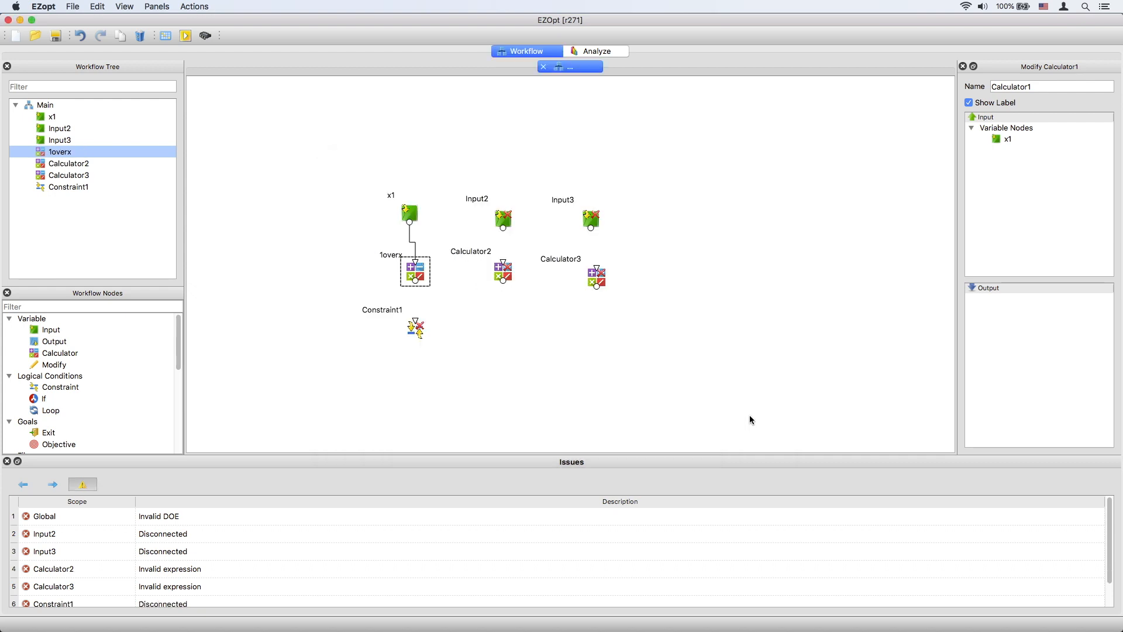
Connect 1overx to Constraint1 and set the constraint's value to 9 with x1 as its expression.
left_click_drag(415, 280, 415, 321)
double_click(415, 332)
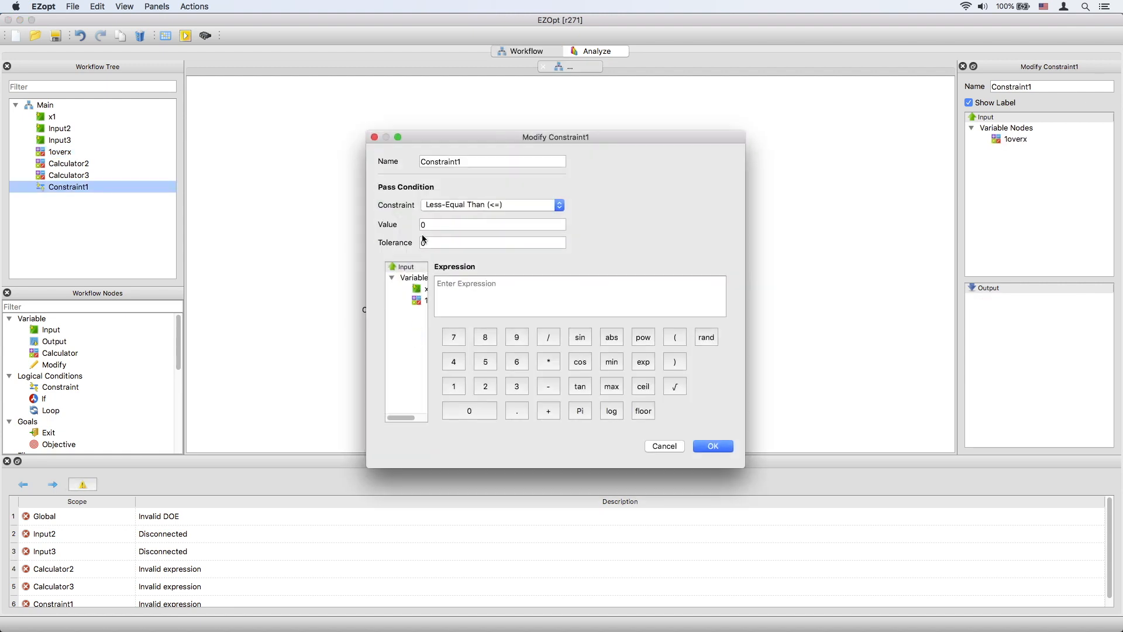
left_click_drag(367, 225, 322, 225)
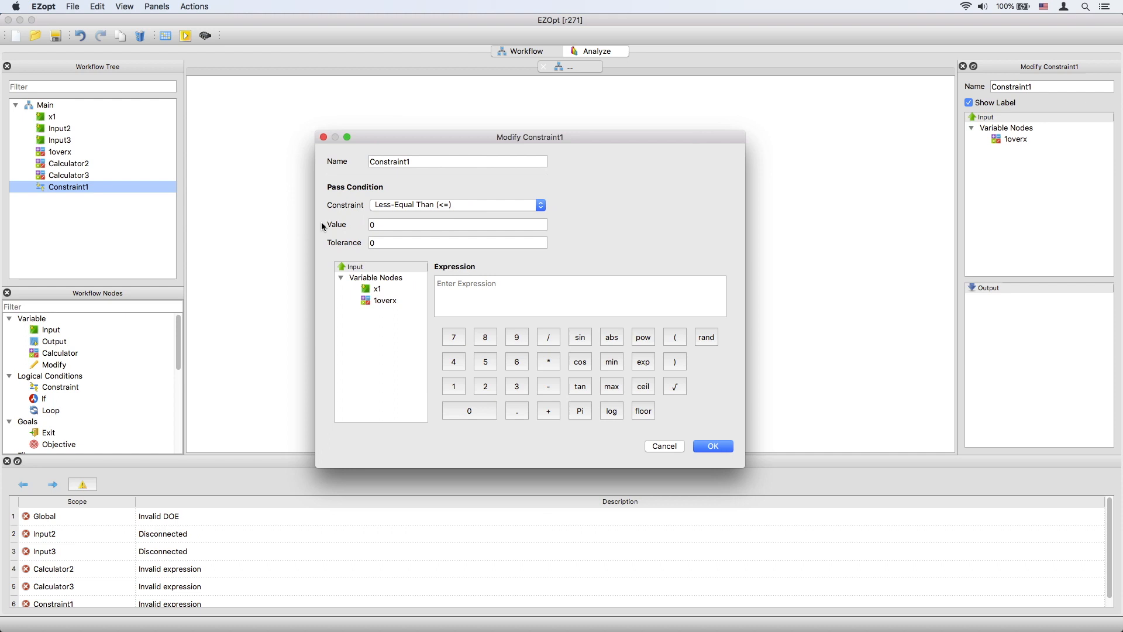
double_click(373, 227)
type("9")
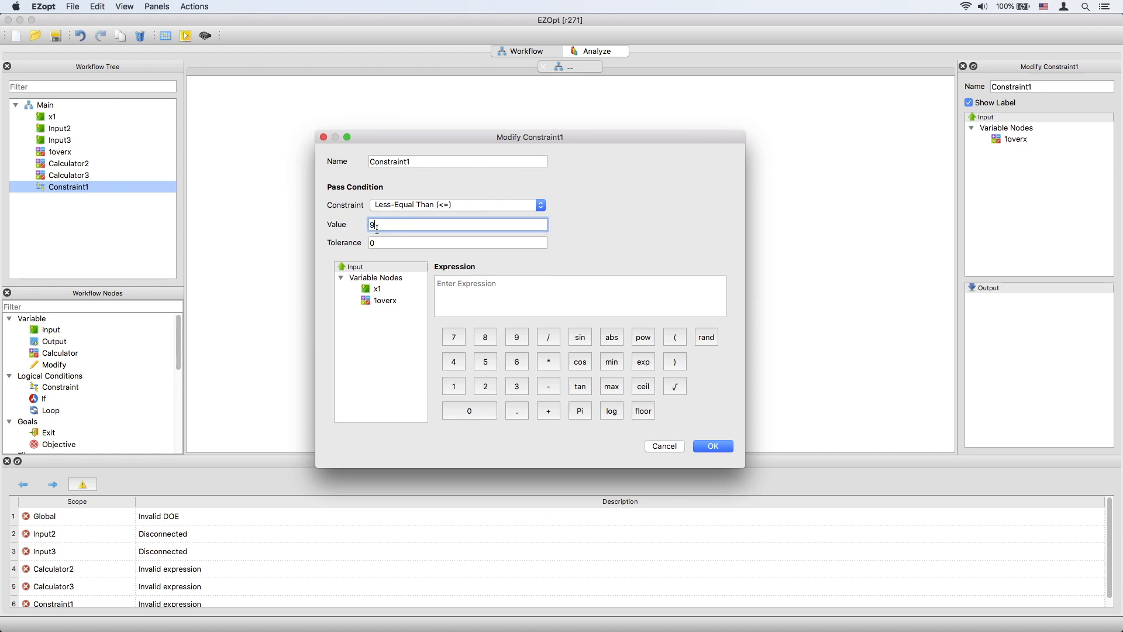
left_click(466, 291)
double_click(379, 290)
left_click(718, 445)
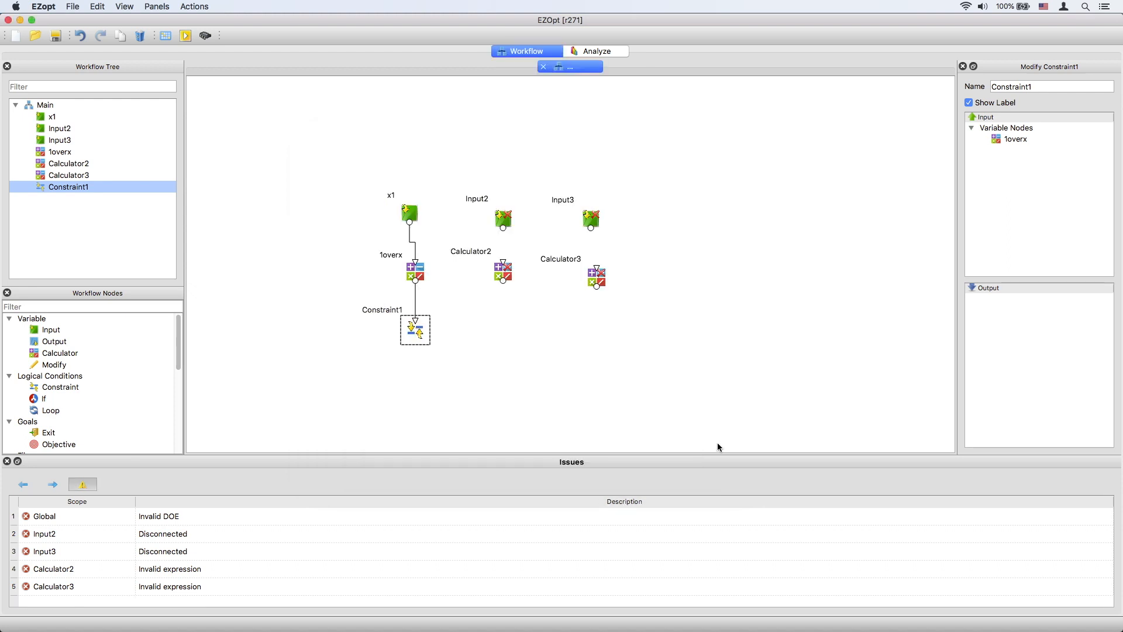
Rename Input2 as x2 and set its upper bound to 20.
double_click(503, 219)
double_click(391, 146)
type("x2")
left_click(367, 235)
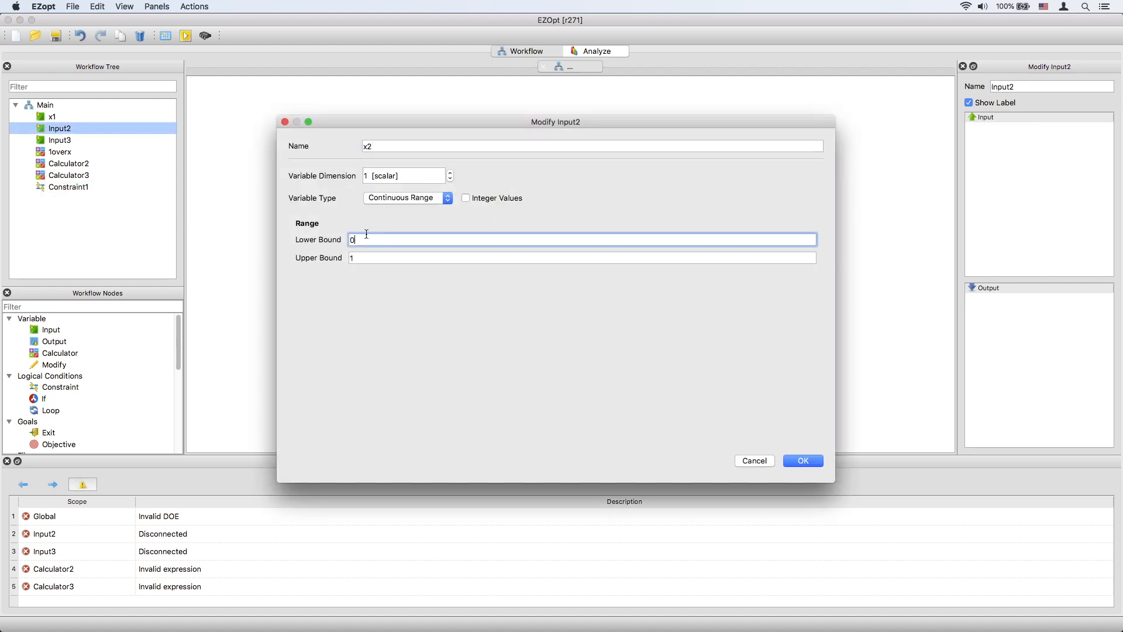
left_click_drag(364, 256, 344, 258)
type("20")
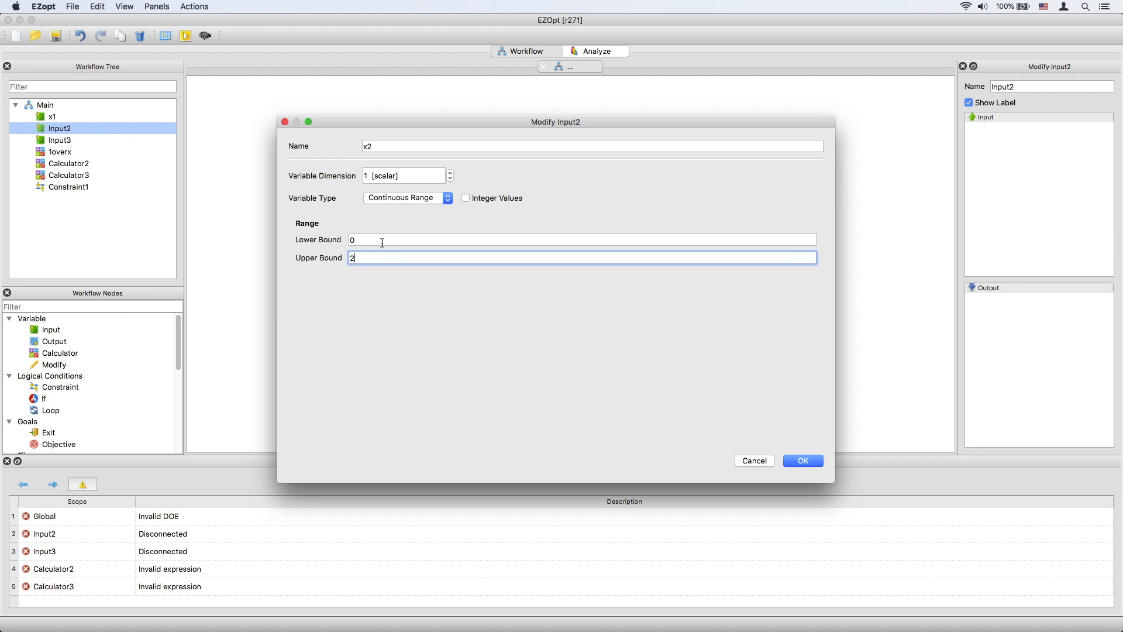
left_click(388, 237)
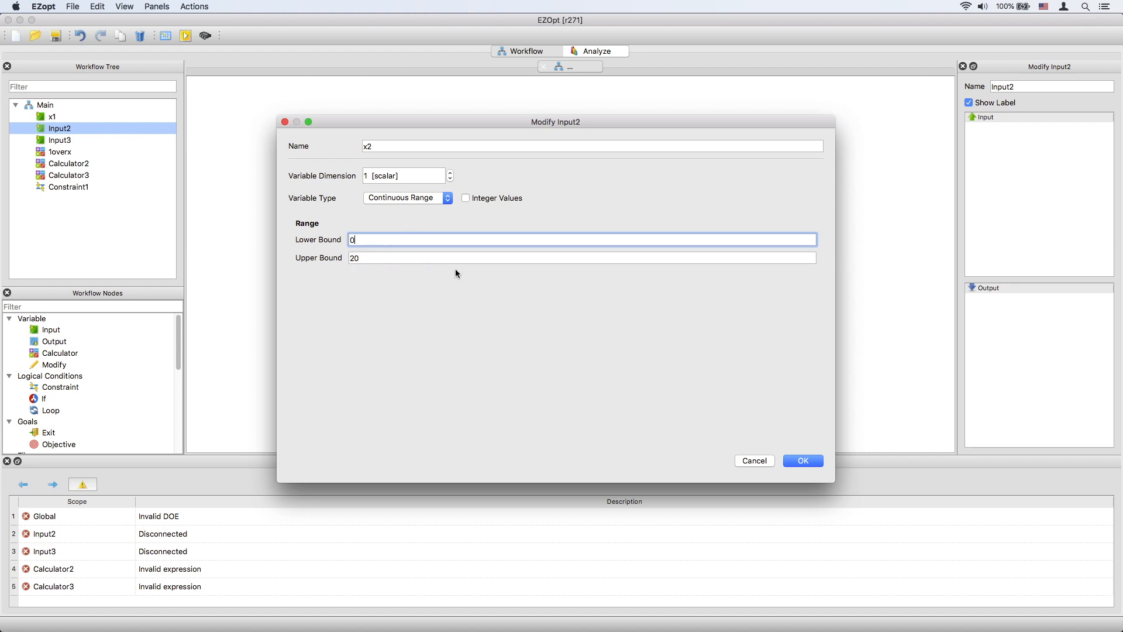
left_click(804, 460)
Connect x2 to Calculator2, rename the calculator as x and define its expression as <x2>.
left_click_drag(504, 233, 507, 271)
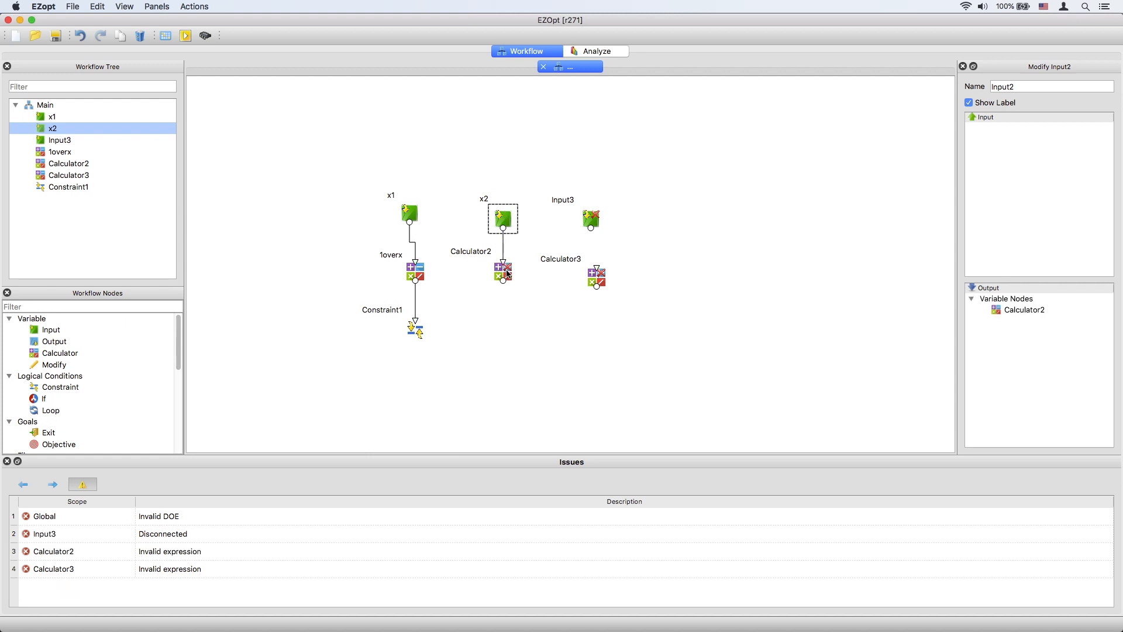
double_click(506, 272)
left_click_drag(477, 187, 426, 188)
type("x")
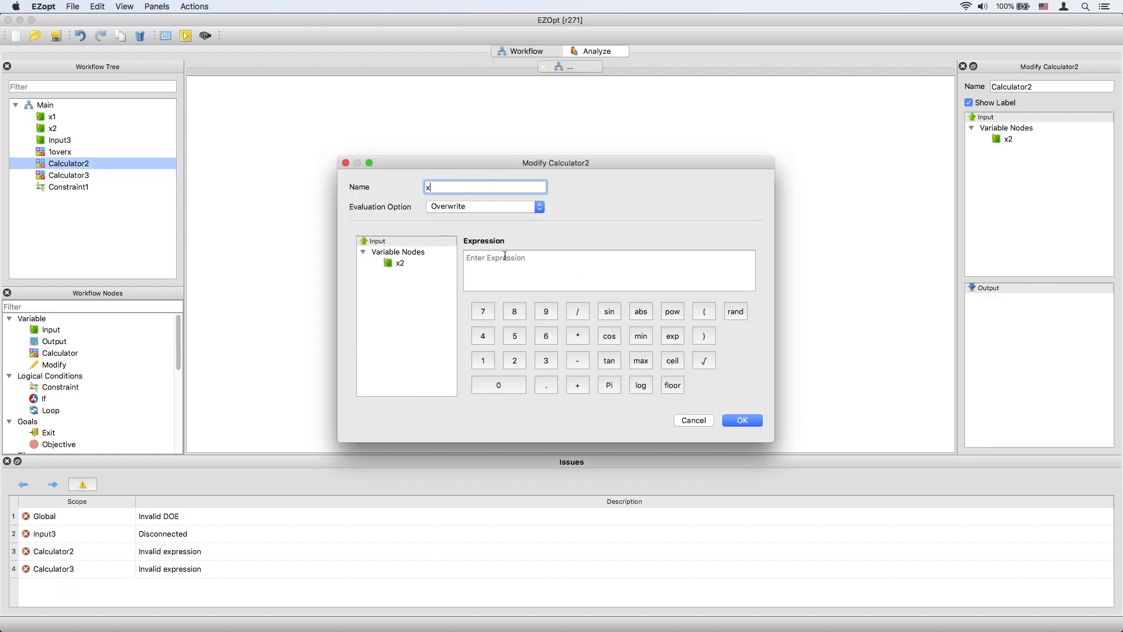
left_click(506, 257)
double_click(393, 264)
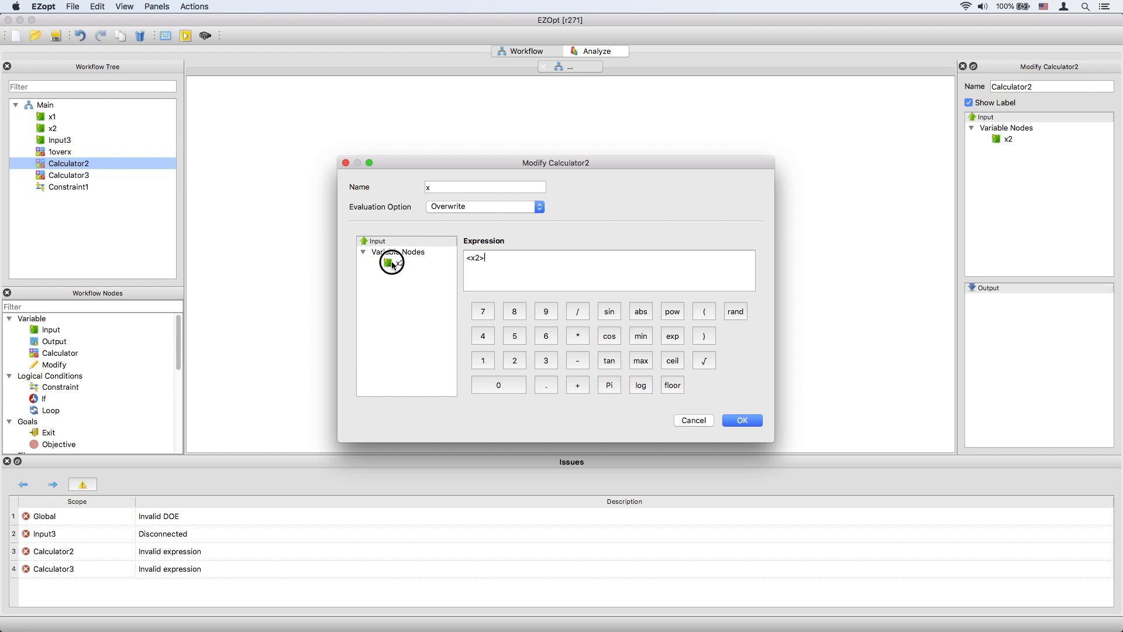
left_click(743, 419)
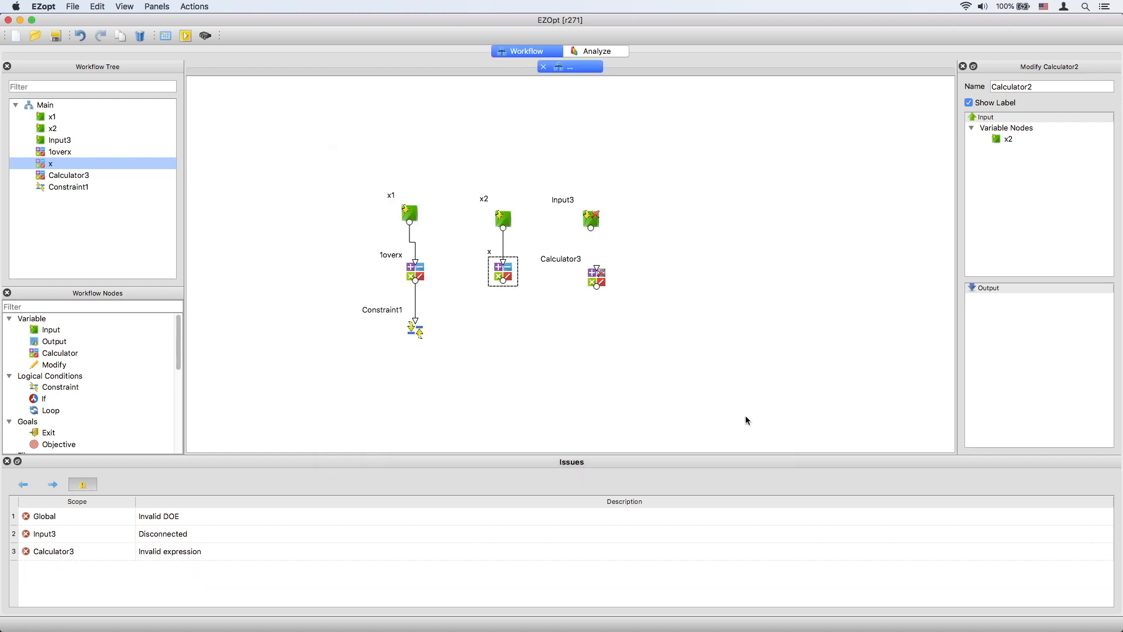
Rename Input3 as x3 and set its upper bound to 10.
double_click(592, 220)
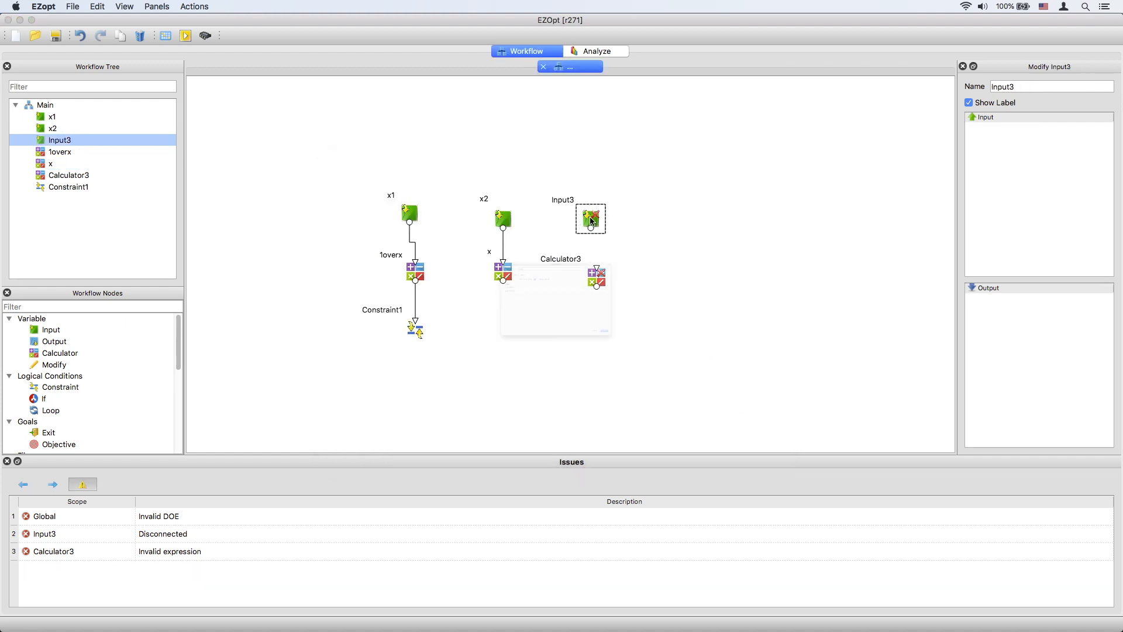
double_click(369, 148)
type("x3")
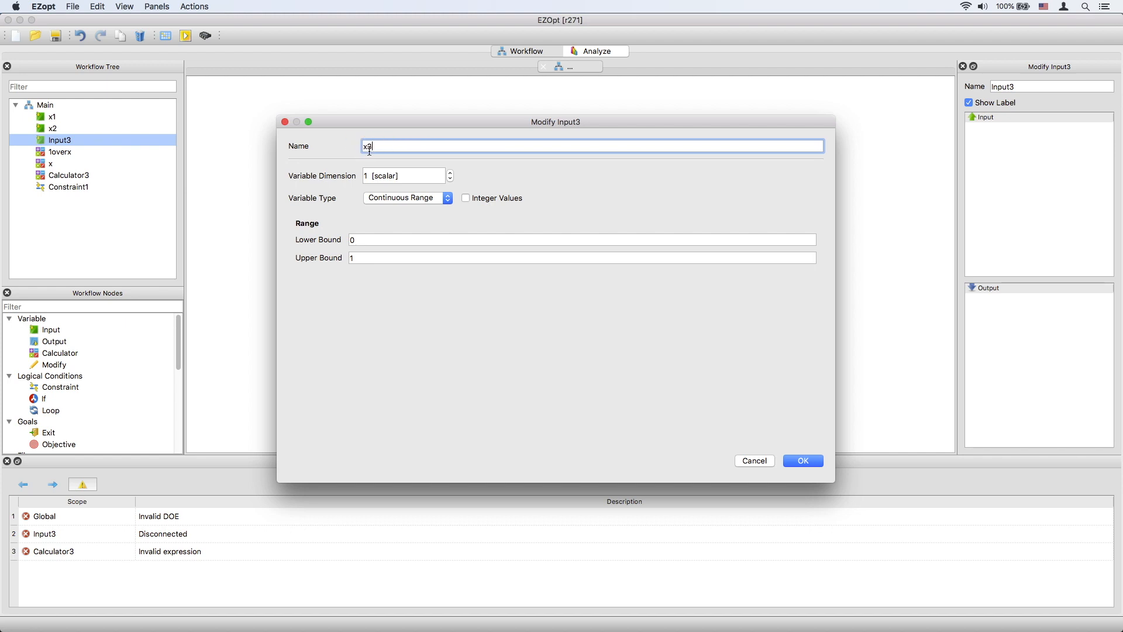
left_click(370, 257)
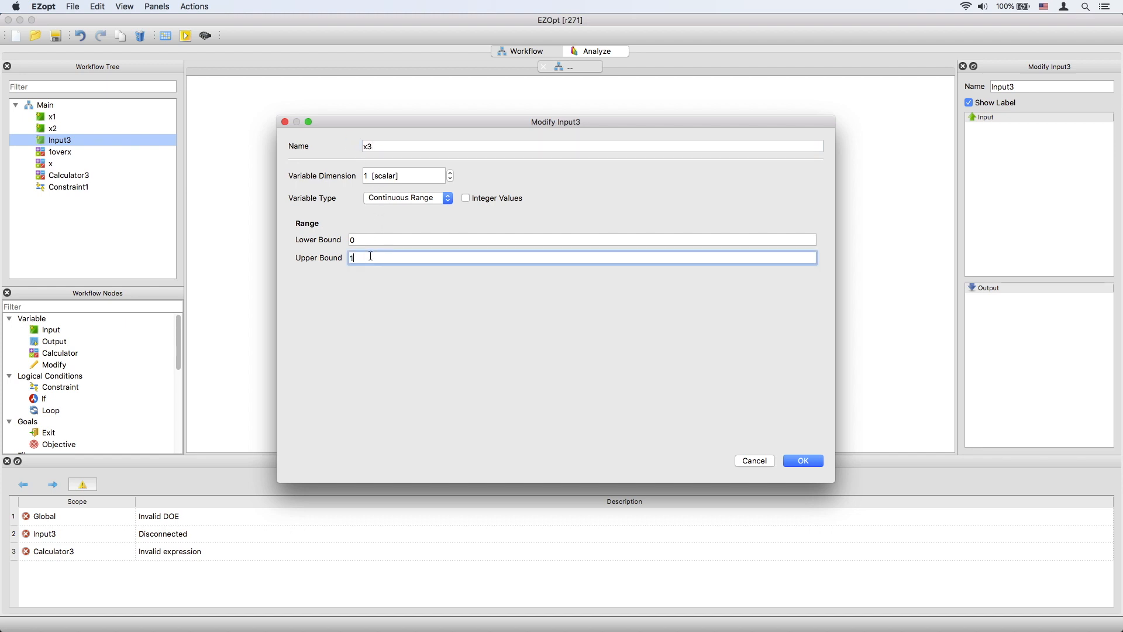
type("0")
left_click(373, 244)
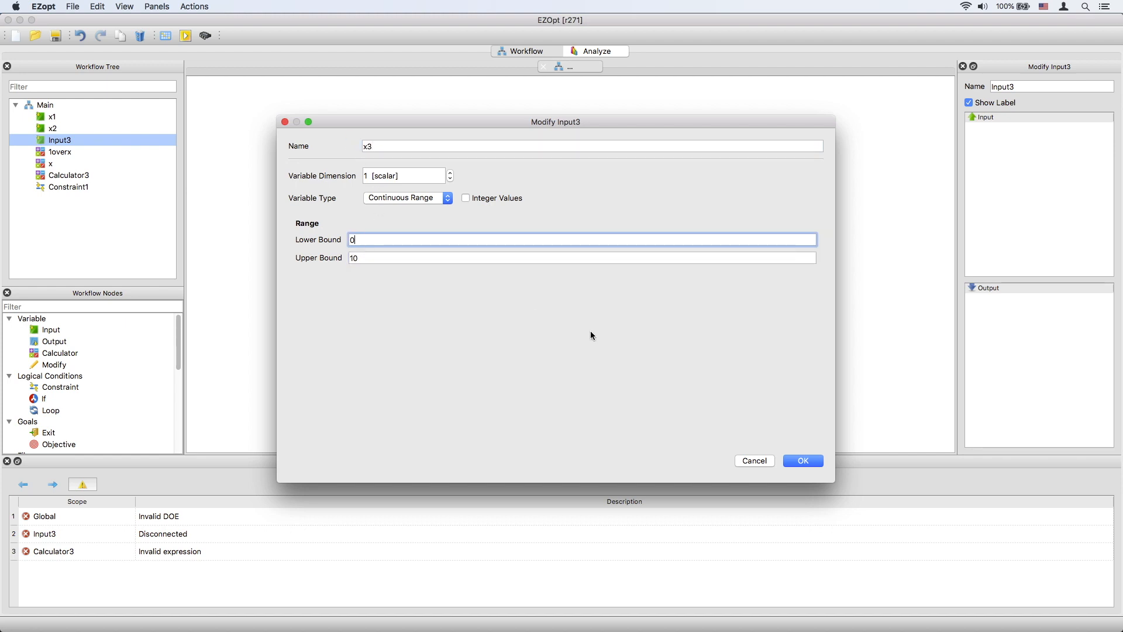
left_click(801, 461)
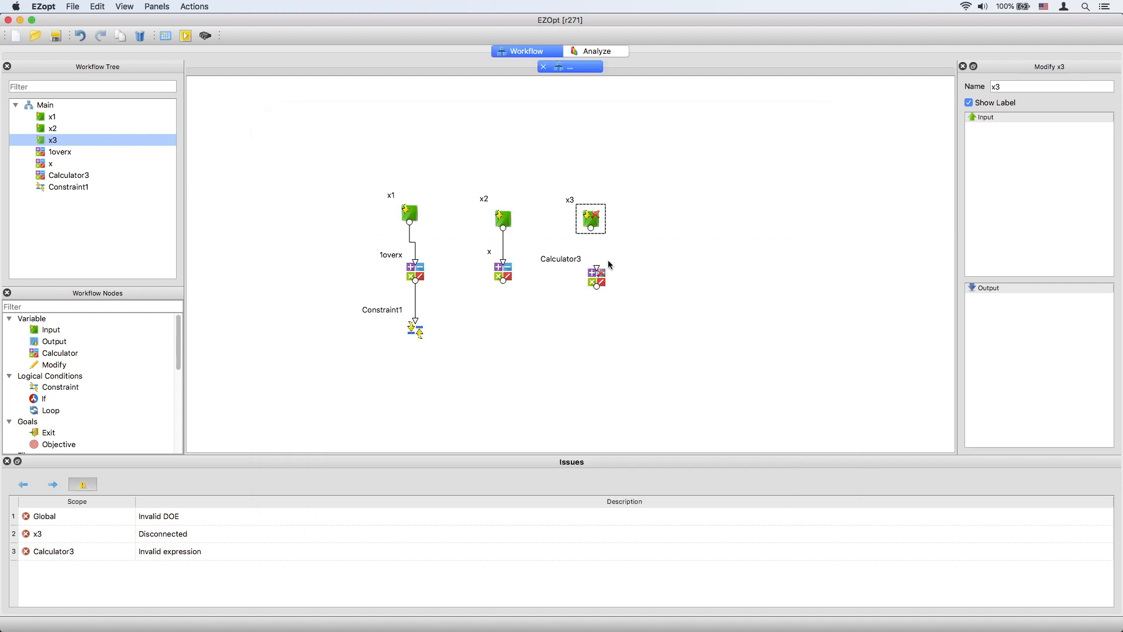
Connect x3 to Calculator3, rename the calculator as x-squared and define its expression as pow(<x3>,2).
left_click_drag(591, 227, 597, 270)
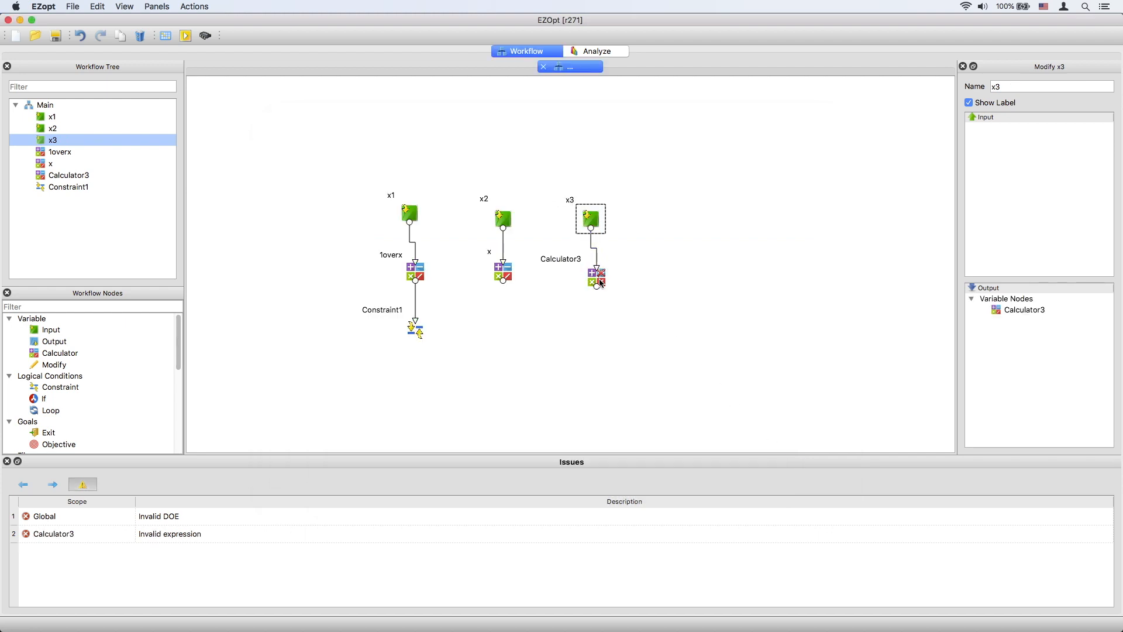
double_click(597, 270)
type("x-squared")
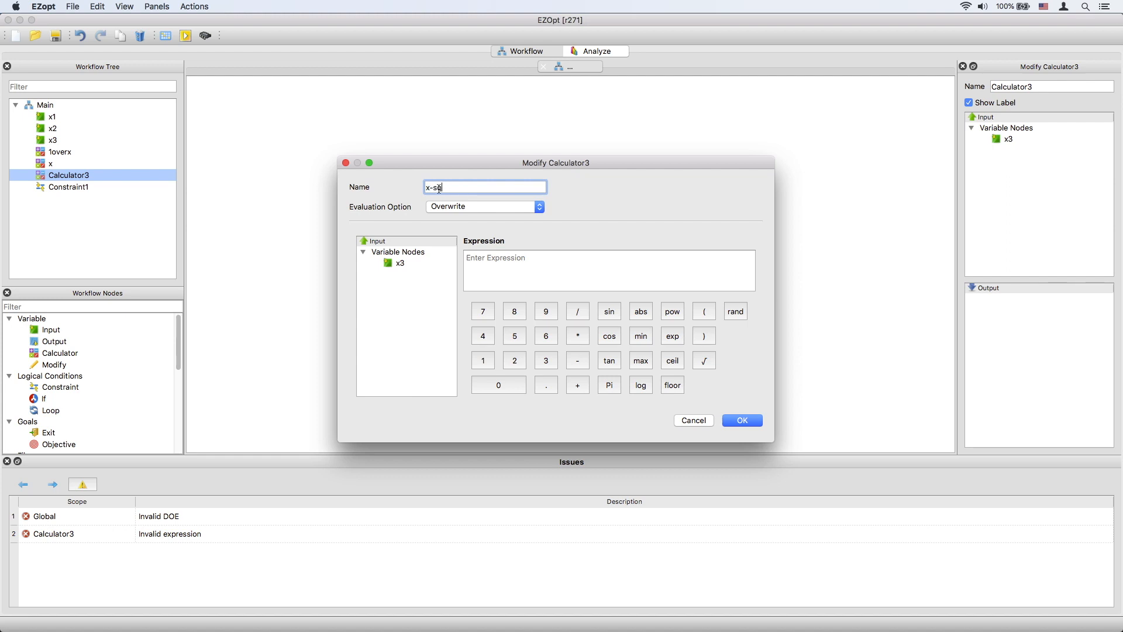
left_click(491, 259)
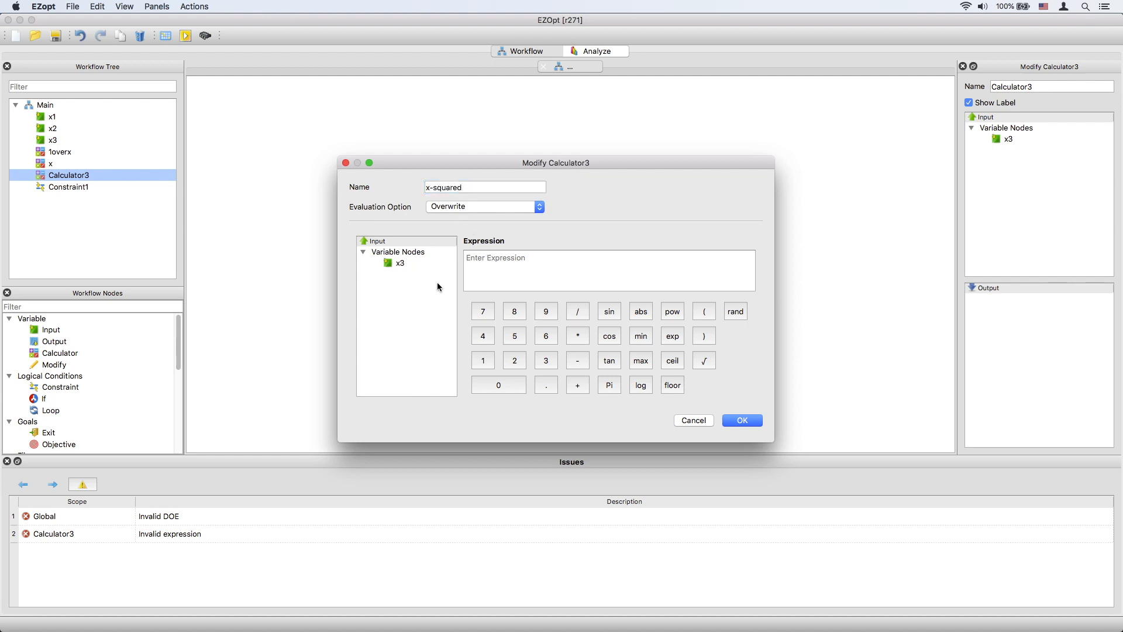
left_click(673, 311)
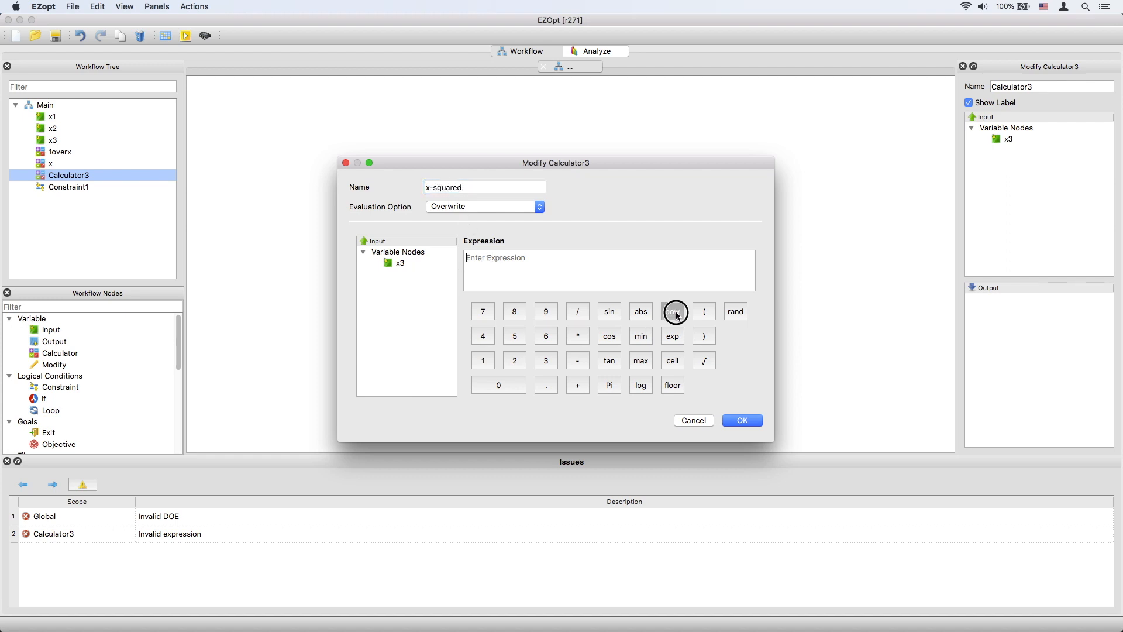
double_click(401, 264)
type(",2")
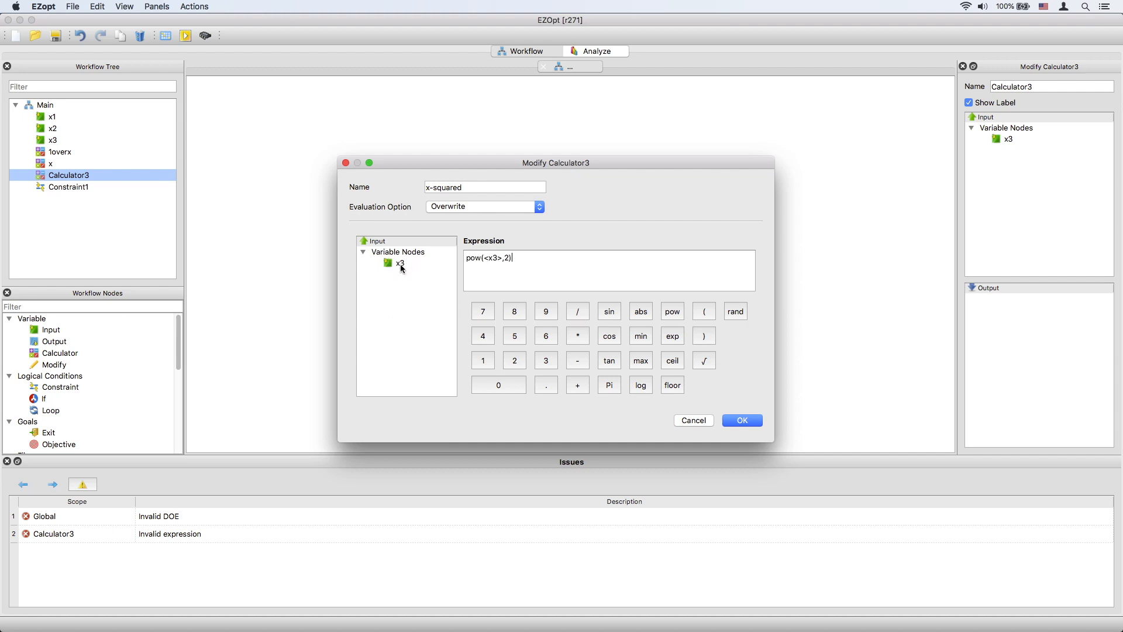
left_click(751, 421)
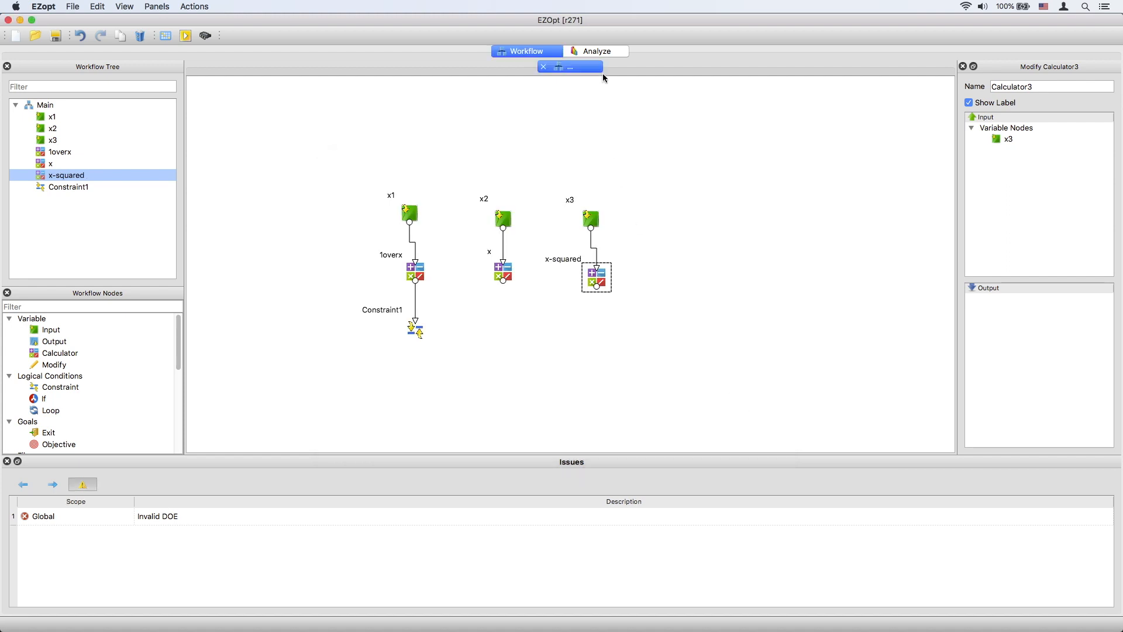
In the Analyze workspace, add a Latin Hypercube DOE sequence with 1 region and 1000 designs and accept the scheduler settings.
left_click(600, 54)
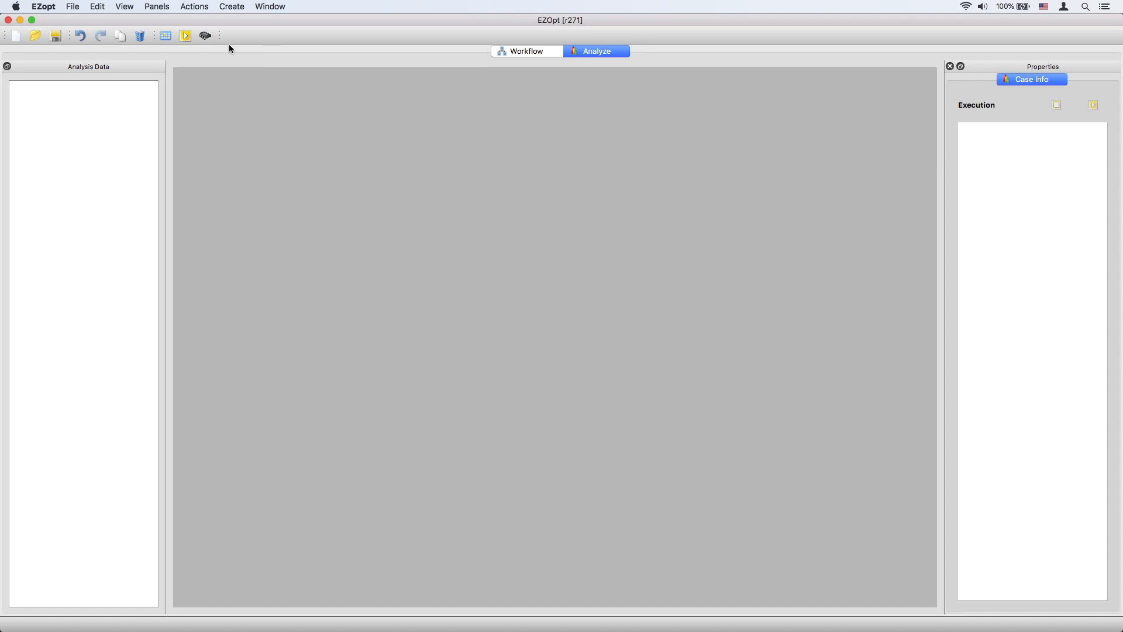
left_click(166, 36)
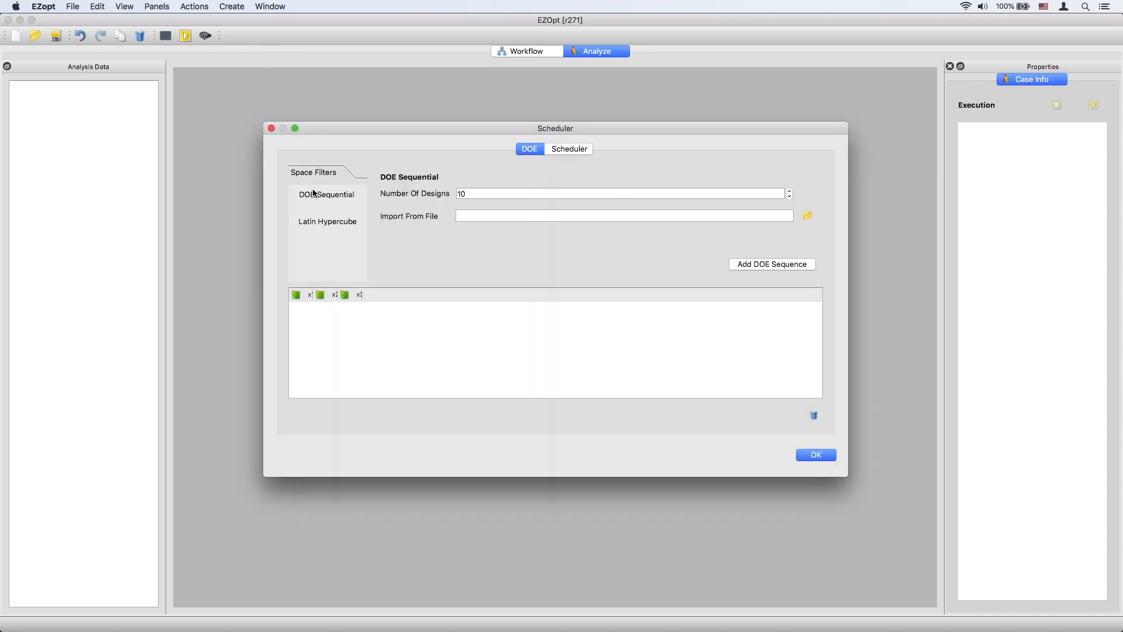
left_click(331, 219)
left_click(630, 195)
type("1")
double_click(624, 193)
type("1")
left_click(636, 213)
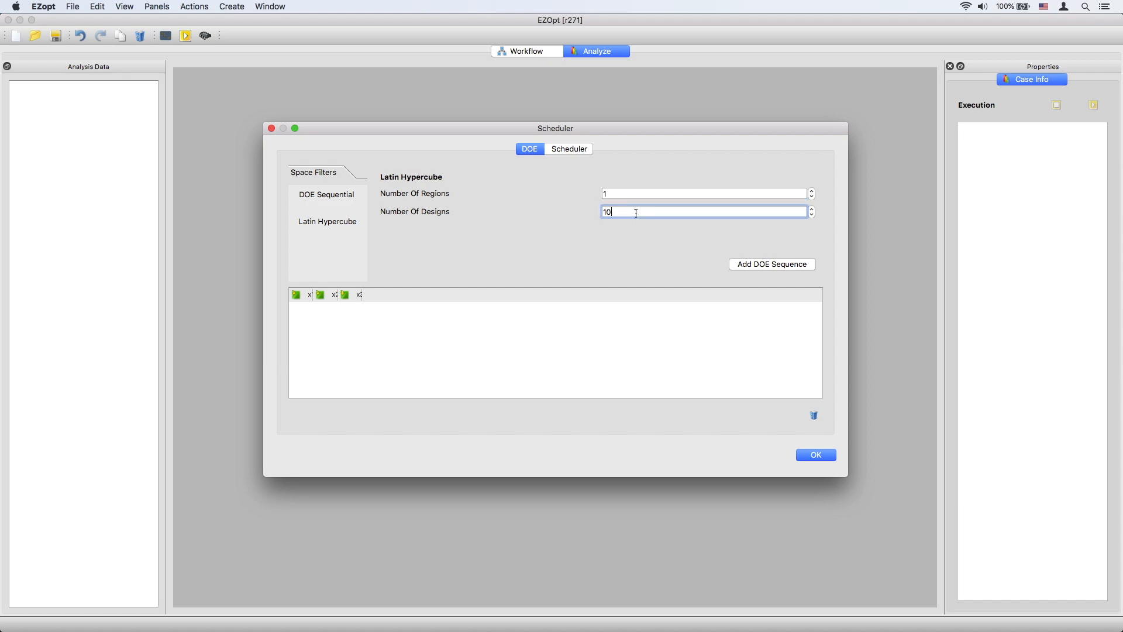
type("00")
left_click(760, 264)
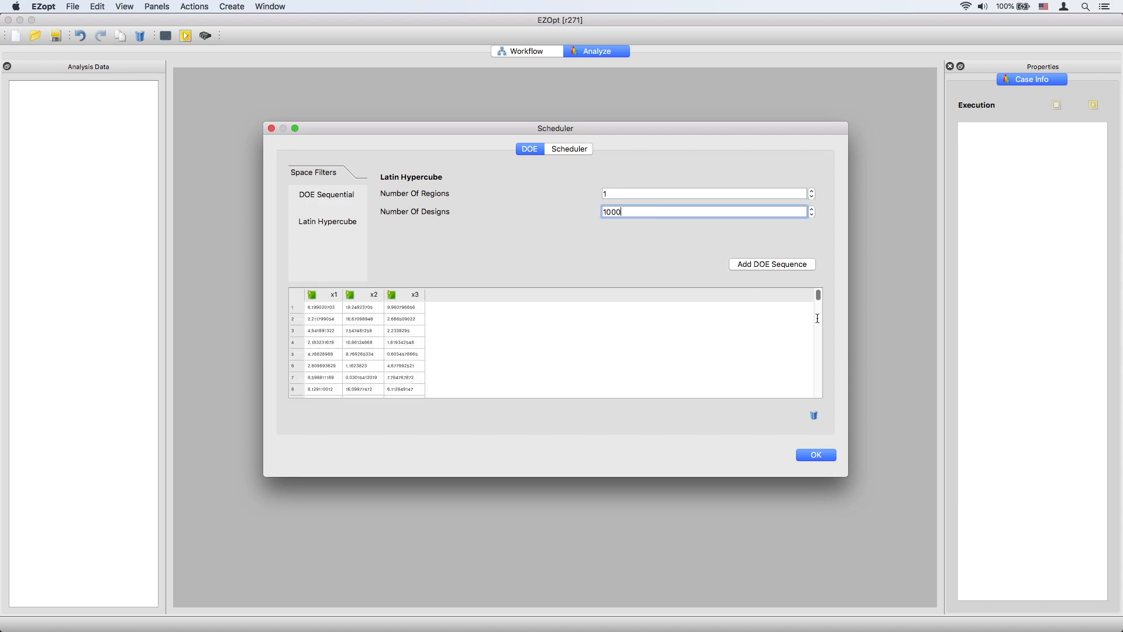
left_click_drag(817, 296, 824, 396)
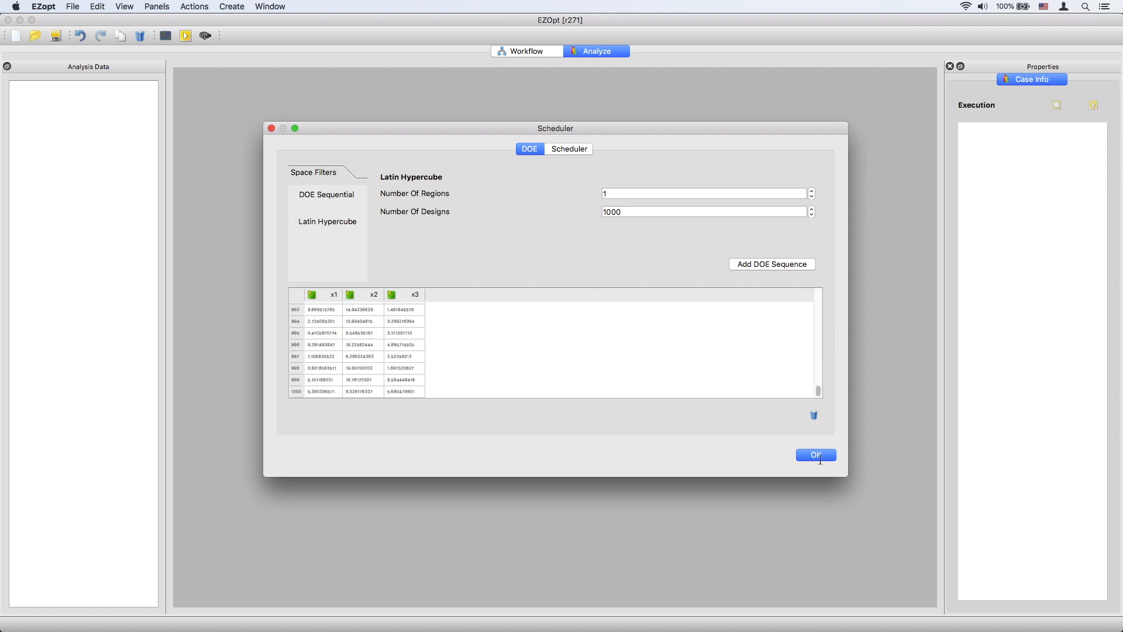
left_click(817, 455)
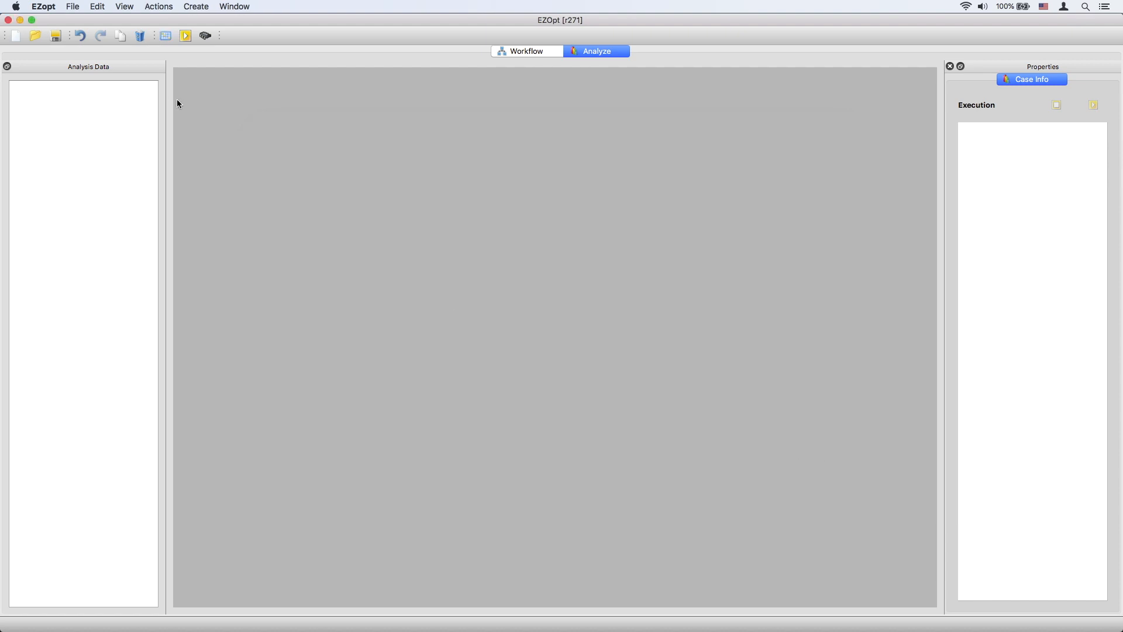
Run the case with a new folder named designs inside tutorial_8 as the location for its design files.
left_click(184, 37)
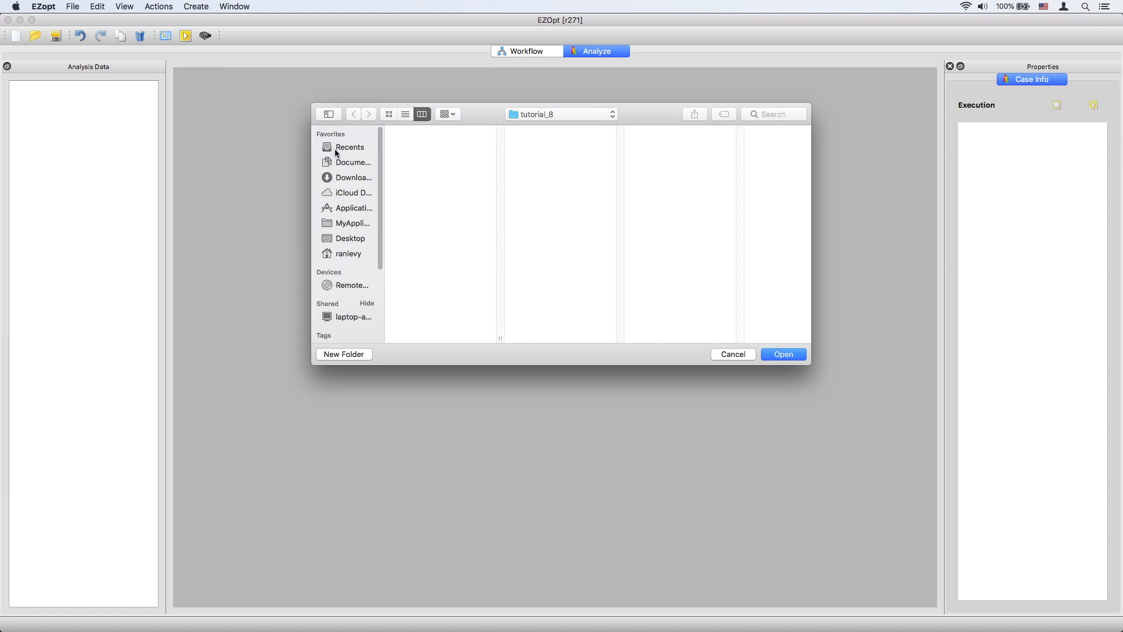
left_click(361, 352)
type("designs")
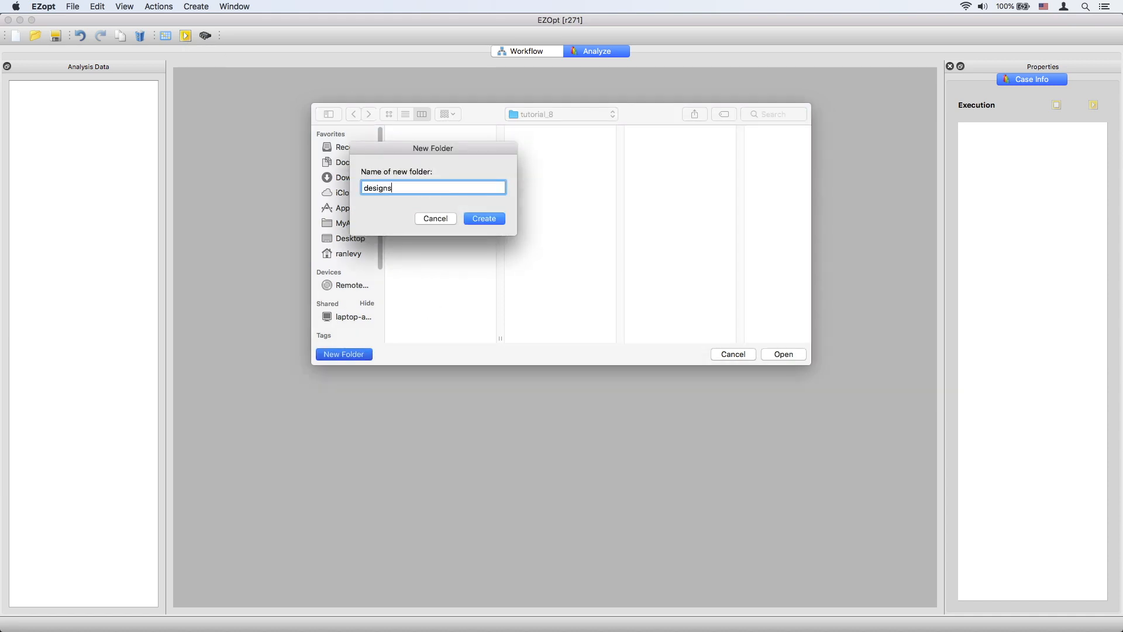
left_click(489, 218)
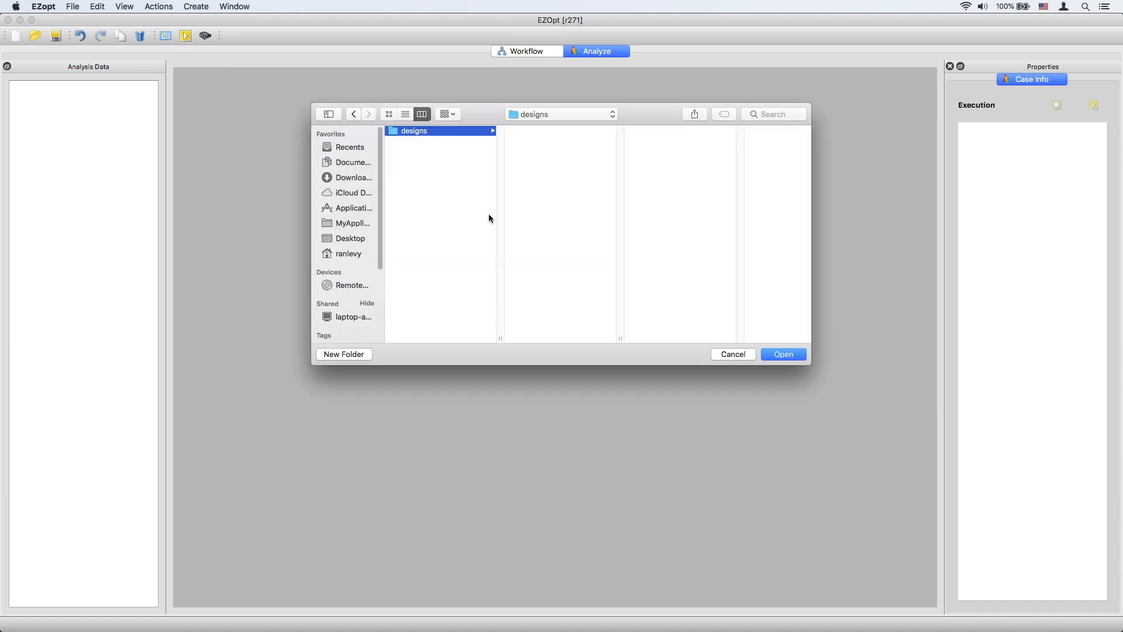
left_click(778, 354)
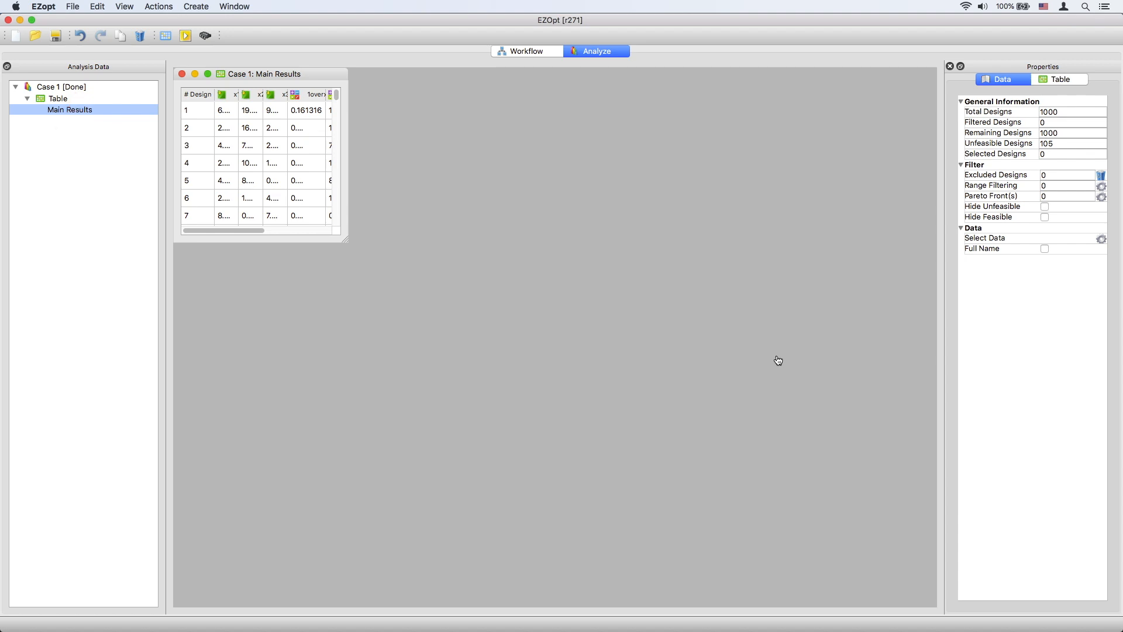
Name Case 1 case-1 in its general information.
left_click(88, 88)
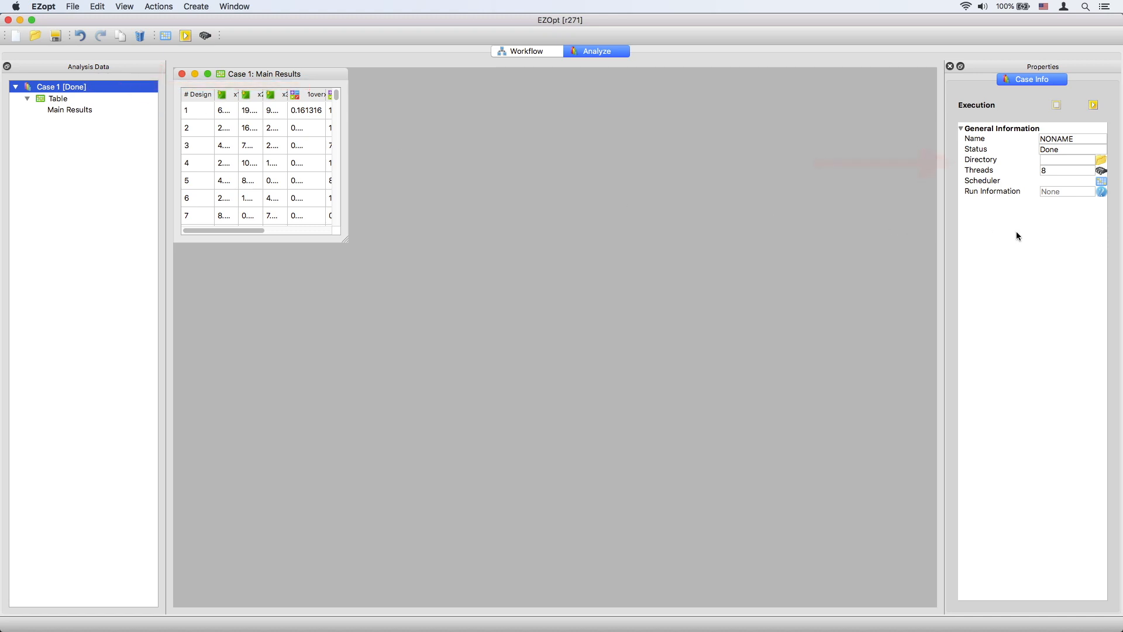
left_click(1079, 139)
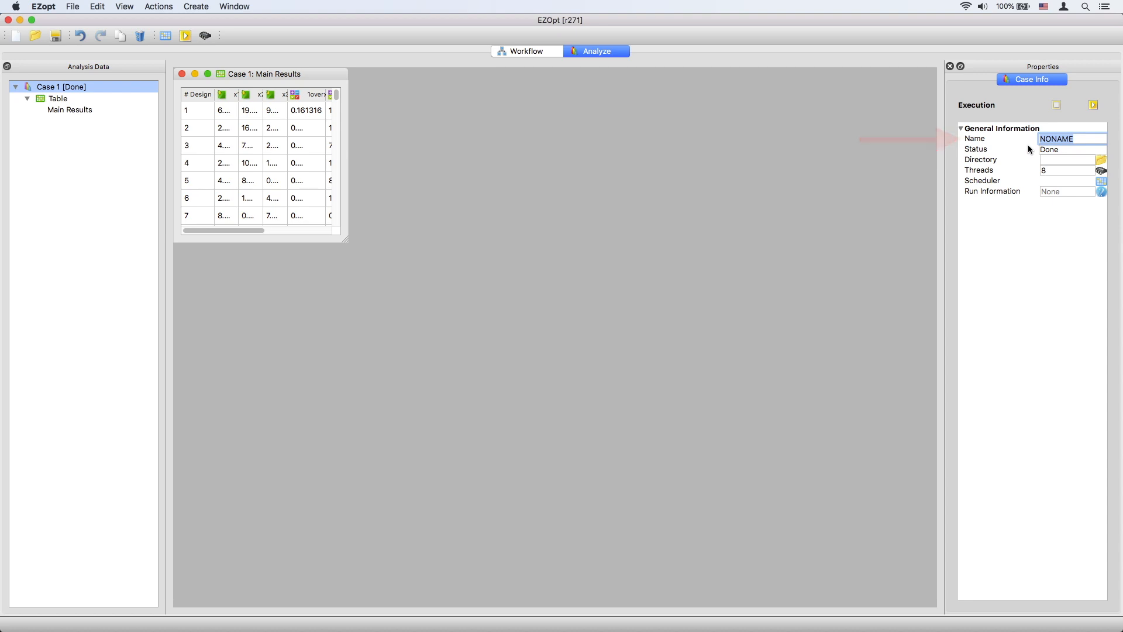
type("case-1")
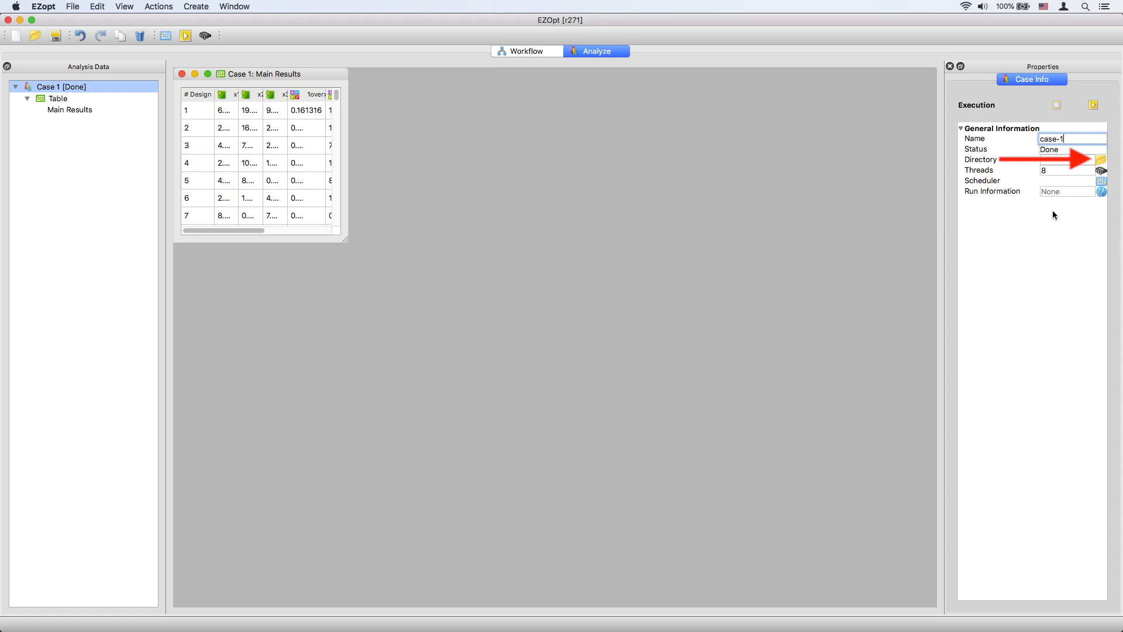
key("Return")
Browse the design folders in the case's directory and leave the directory setting as it is.
left_click(1100, 161)
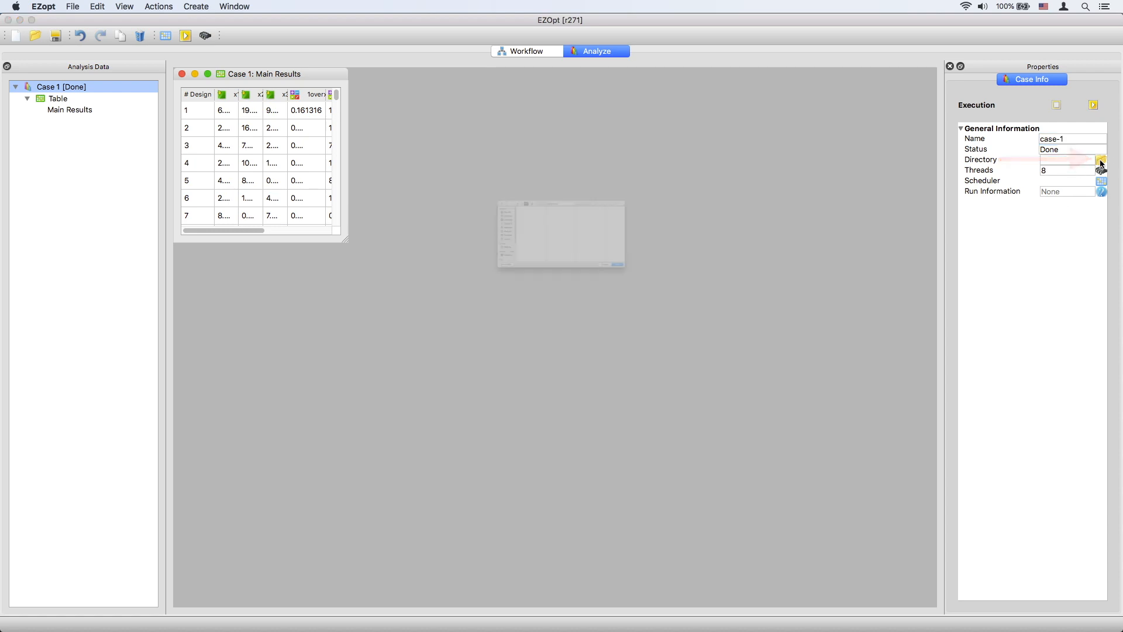
left_click_drag(501, 137, 504, 328)
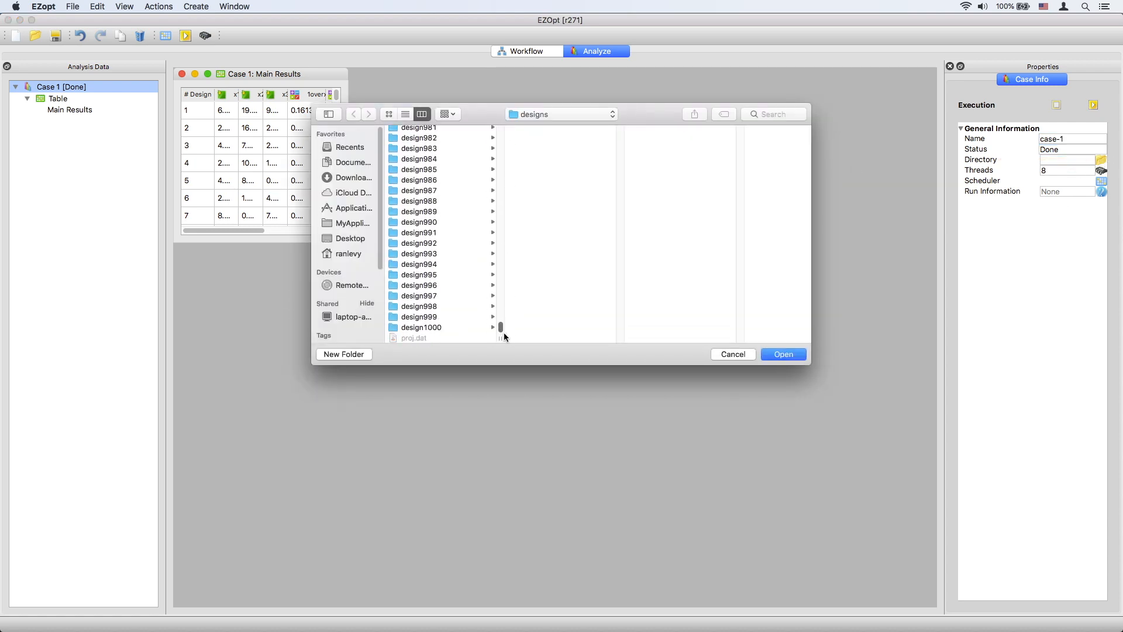
left_click(733, 354)
Review the case's DOE sequence and scheduler algorithm, and look through its options for running again.
left_click(1101, 182)
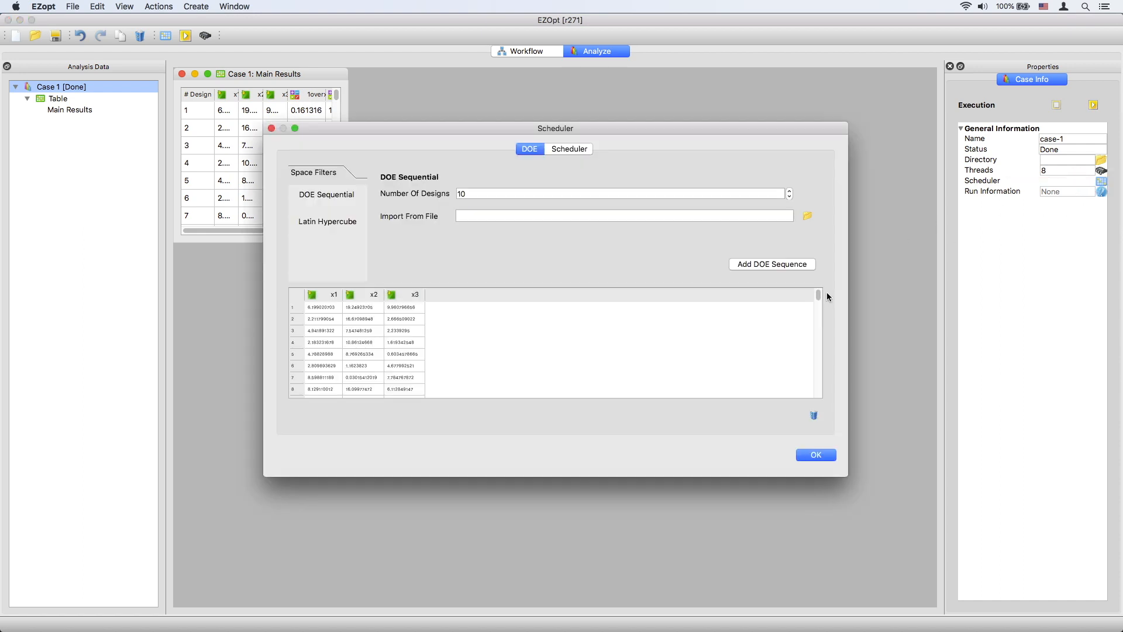
mouse_move(818, 294)
left_mouse_down()
mouse_move(818, 399)
mouse_move(818, 296)
left_mouse_up()
left_click(566, 151)
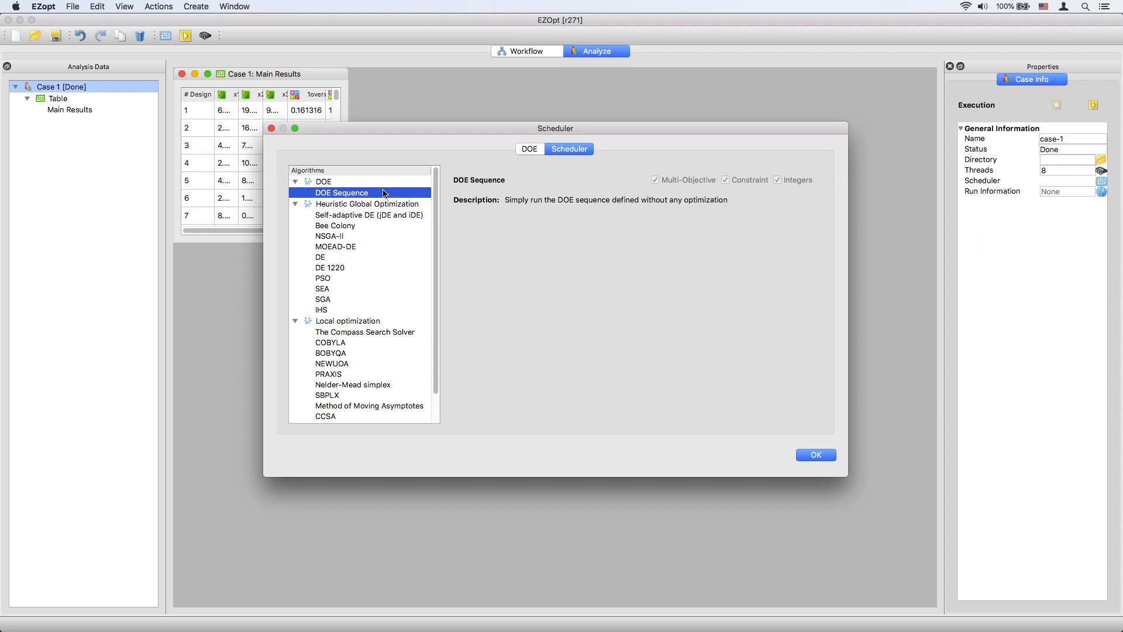
key("Return")
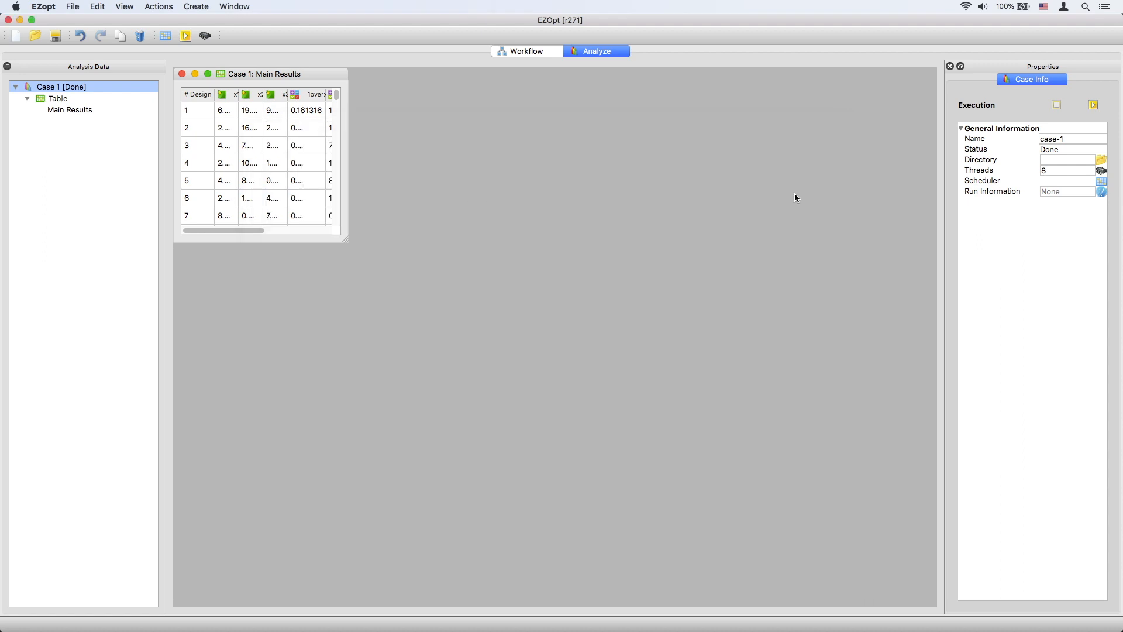
left_click(1091, 108)
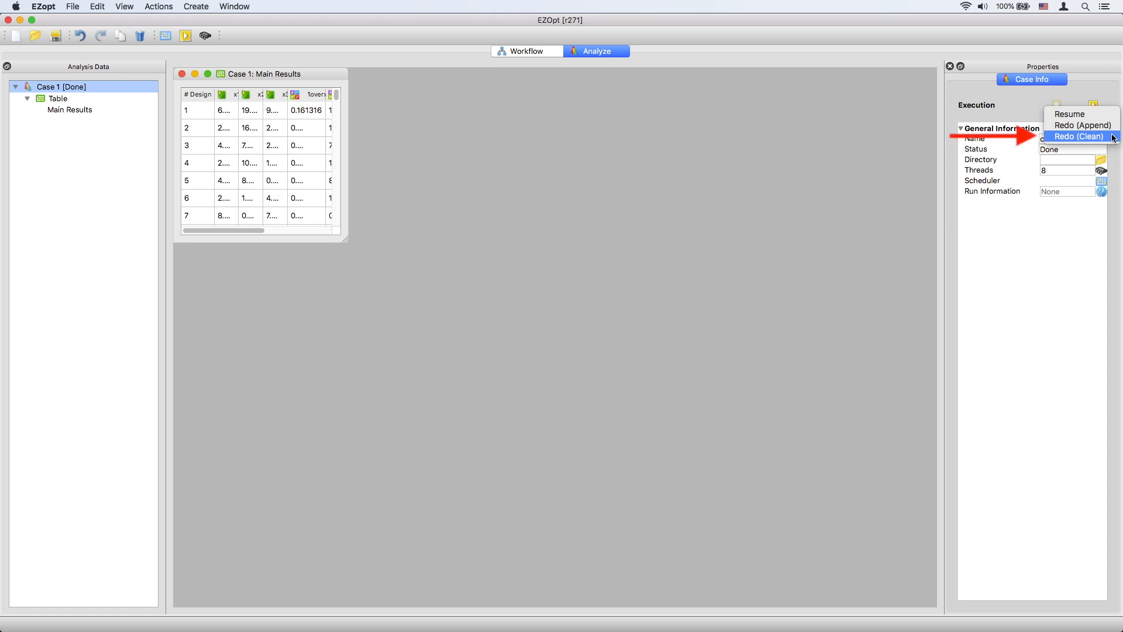
left_click(1043, 223)
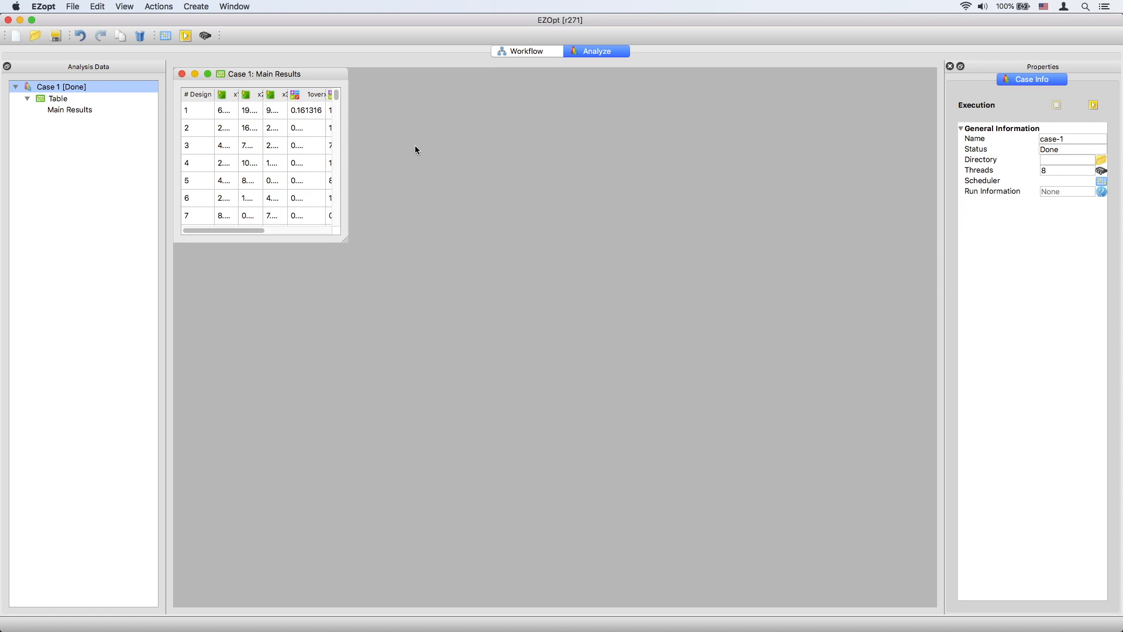
Maximize Case 1's Main Results table and resize its columns to fit their contents.
left_click(79, 112)
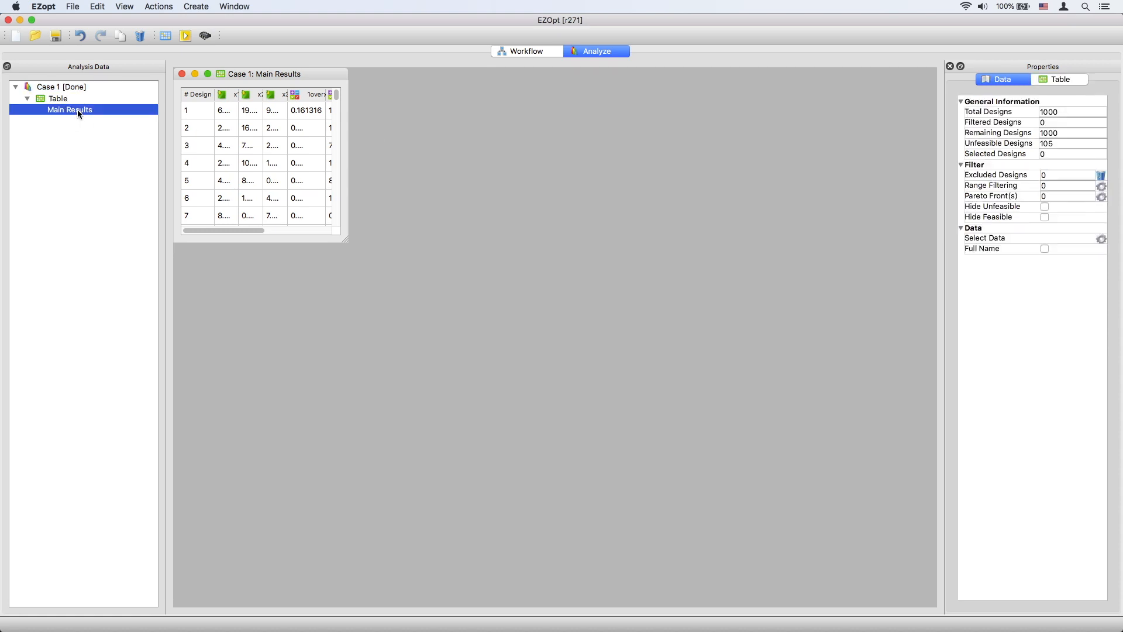
left_click(262, 77)
double_click(261, 77)
right_click(513, 164)
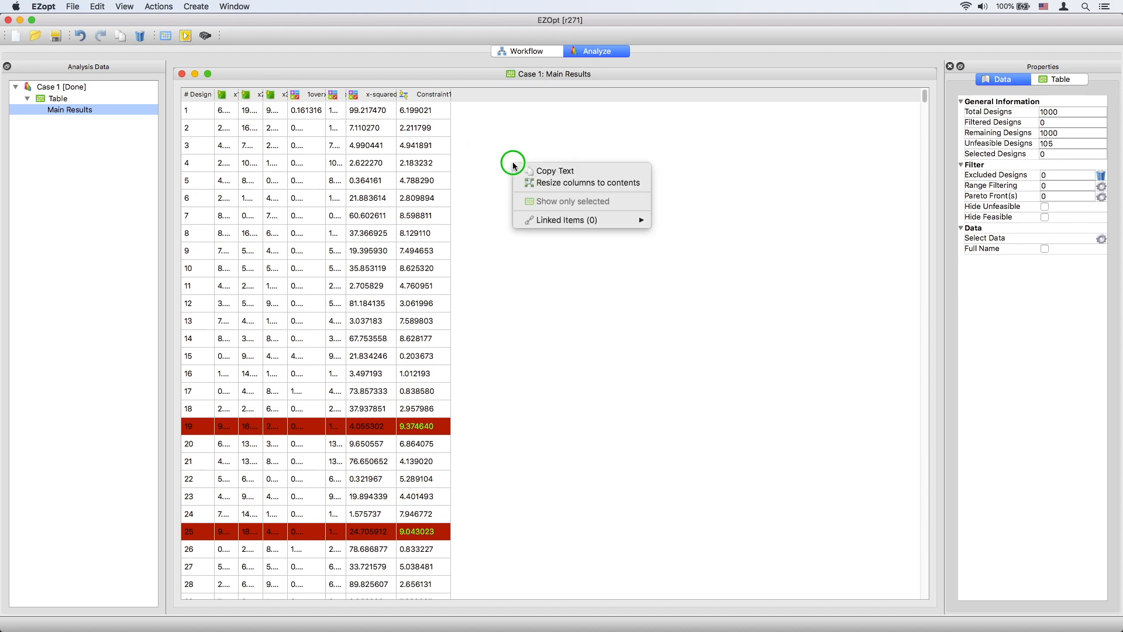
left_click(612, 183)
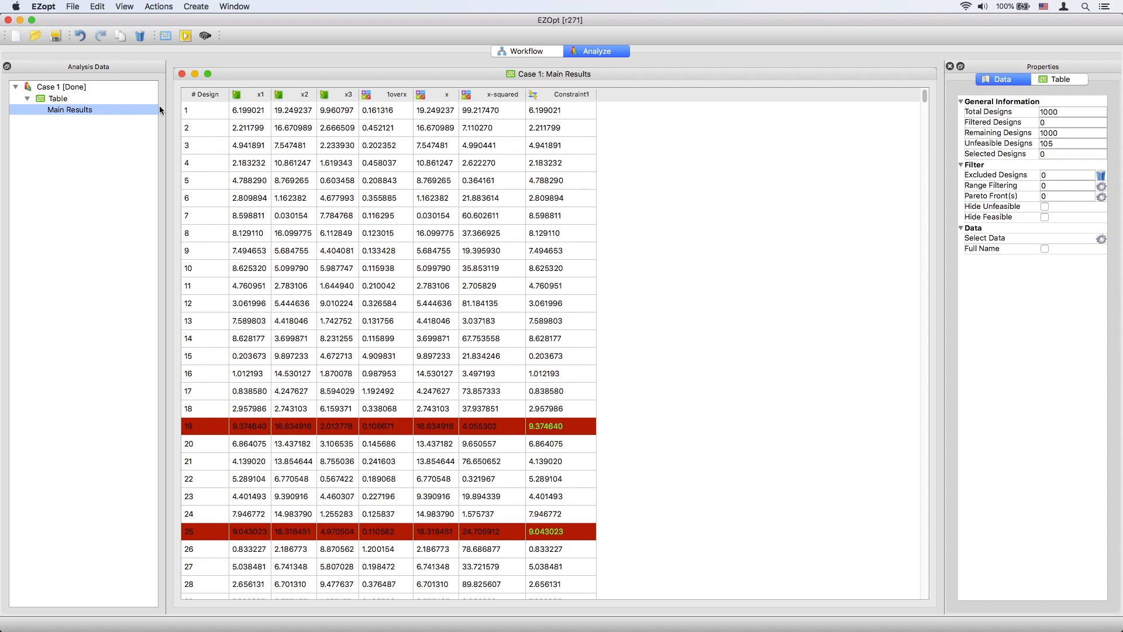
Remove Case 1 from the analysis data.
right_click(74, 87)
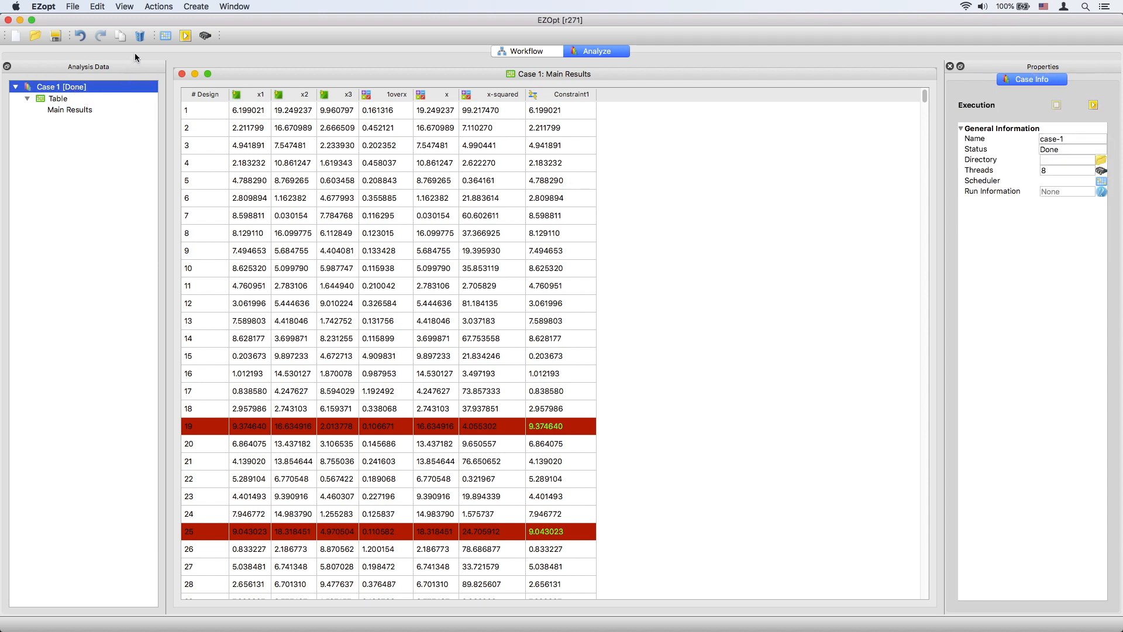
left_click(140, 36)
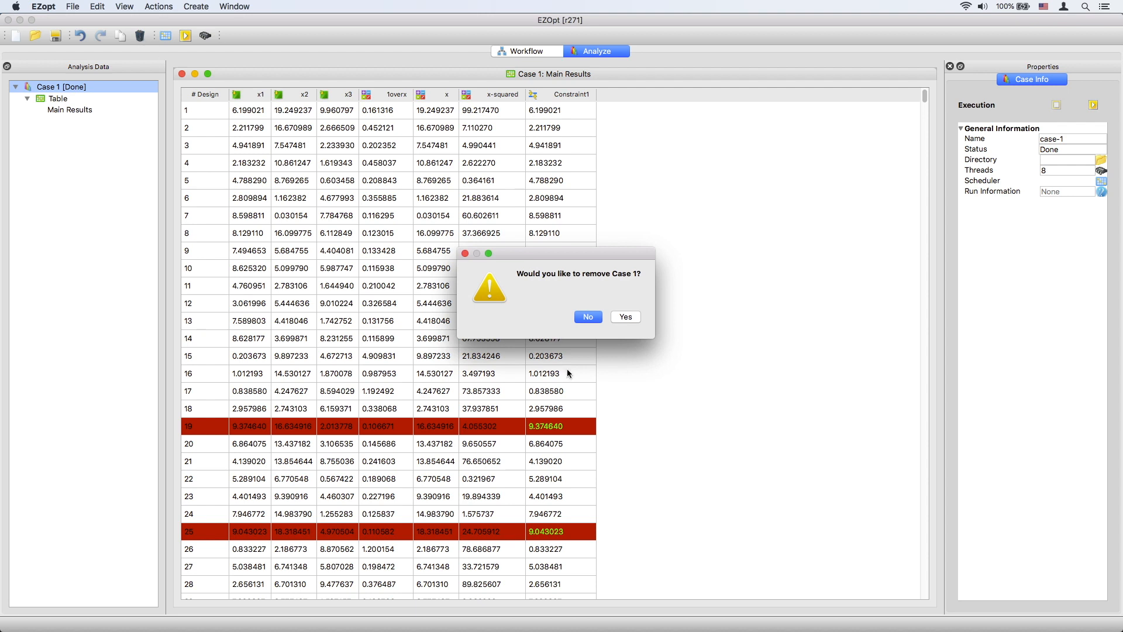
left_click(625, 317)
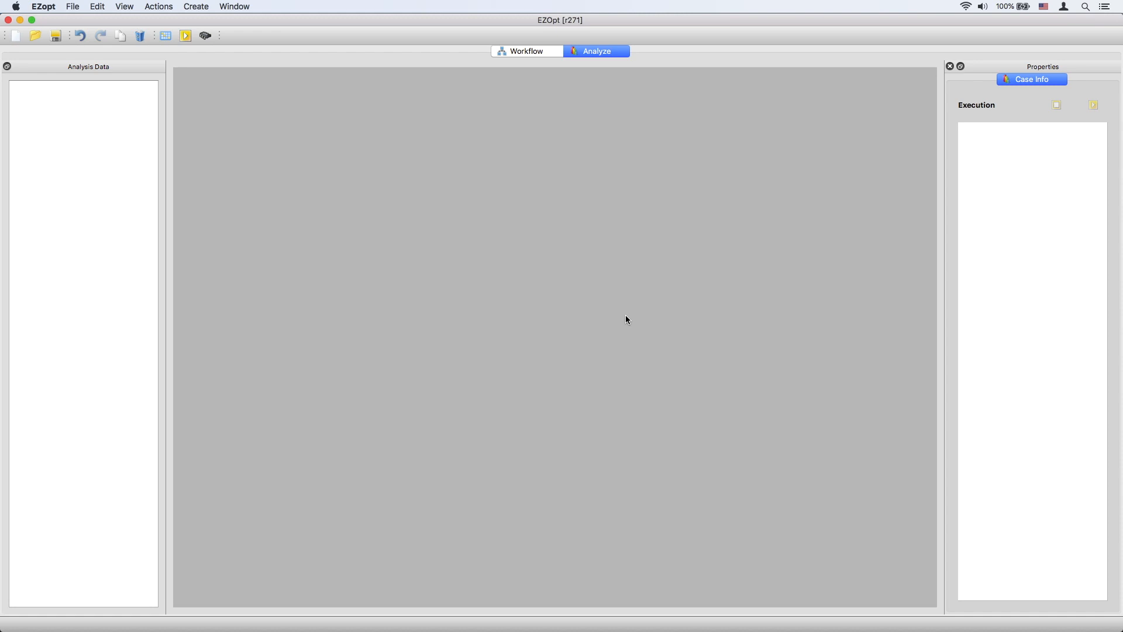
Import the saved results from the designs folder.
left_click(73, 6)
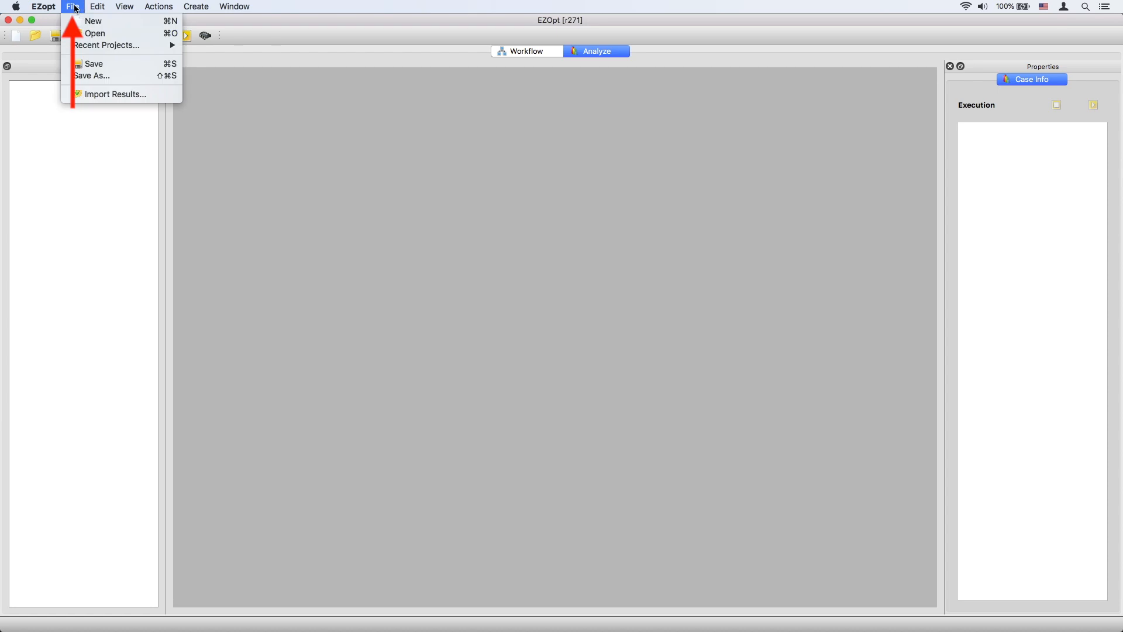
left_click(101, 94)
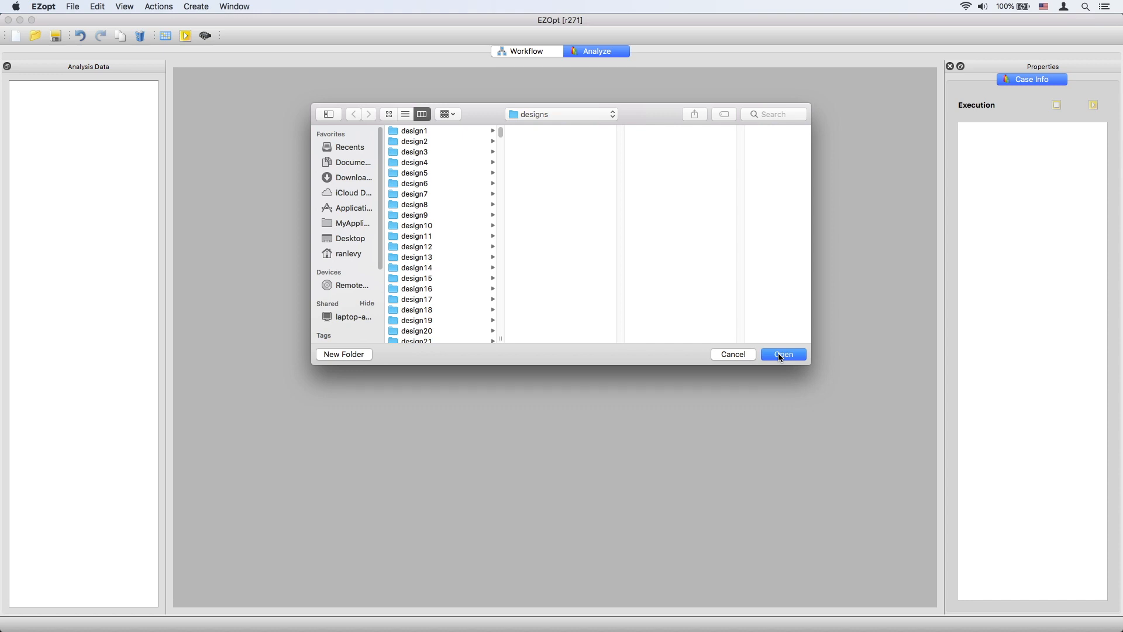
left_click(778, 355)
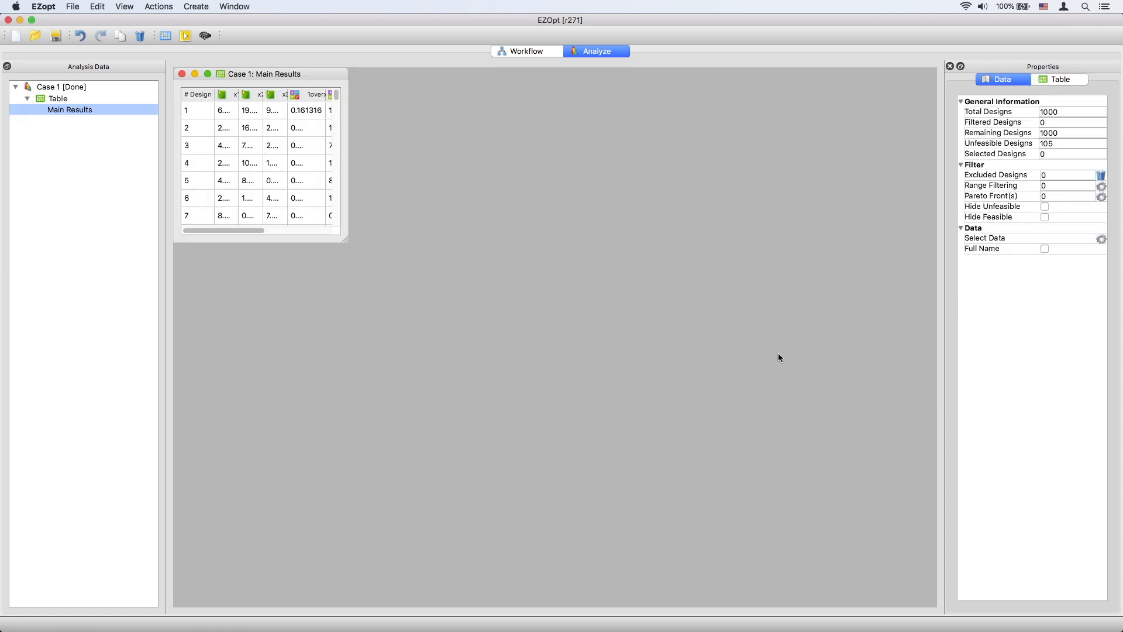
Maximize the imported case's Main Results table and resize its columns to fit their contents.
double_click(283, 72)
right_click(718, 240)
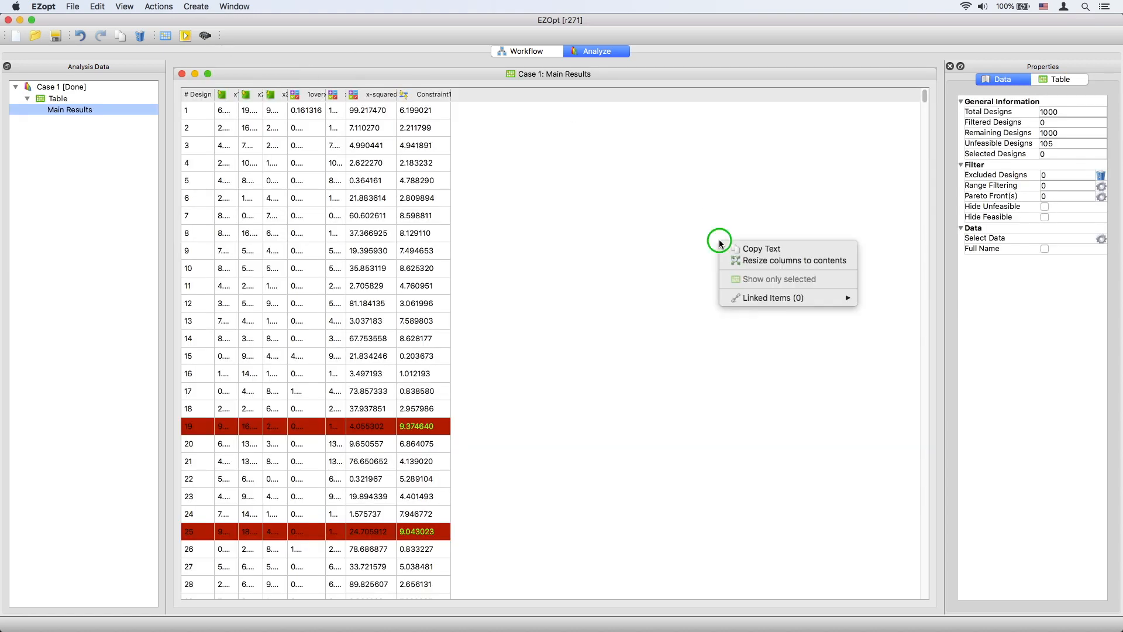
left_click(772, 261)
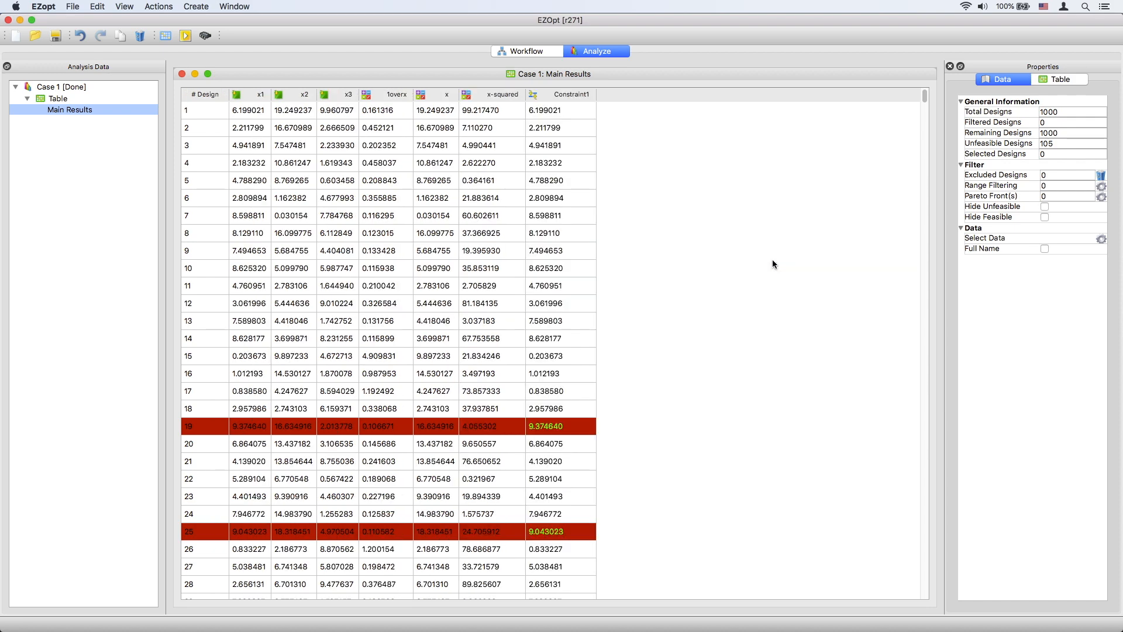
Import the results from the designs folder again as a second case.
left_click(72, 6)
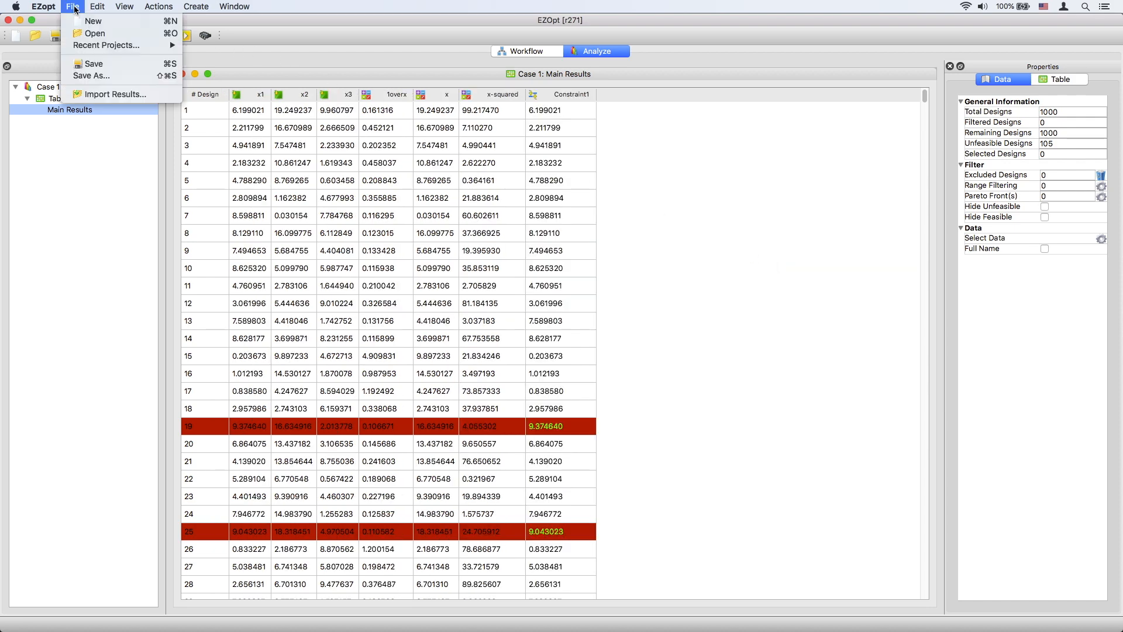
left_click(96, 93)
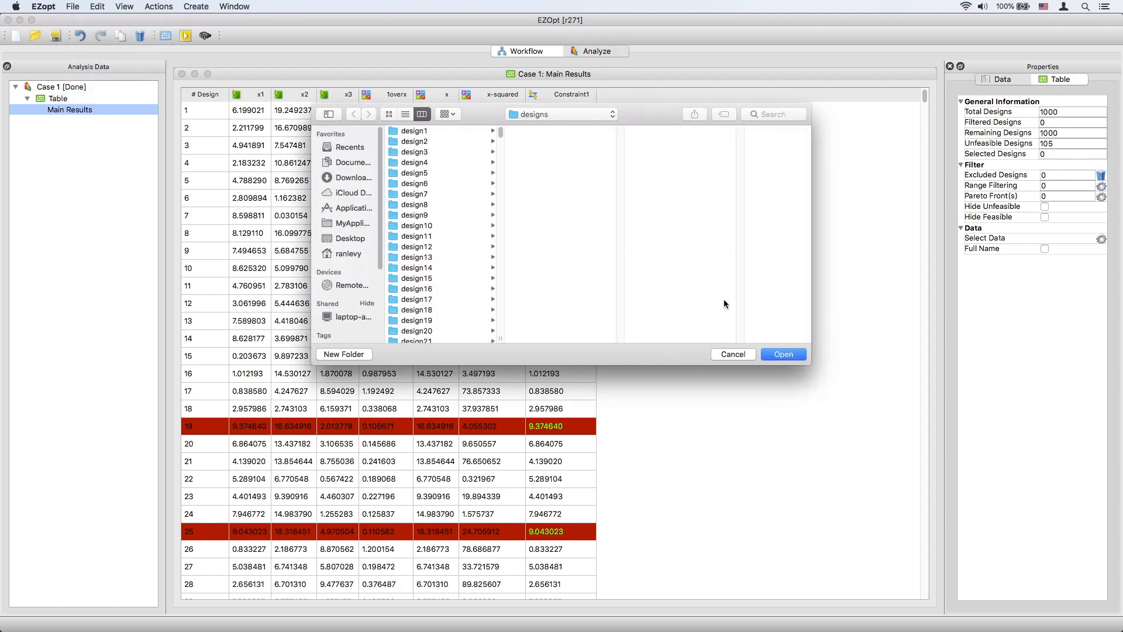
left_click(782, 354)
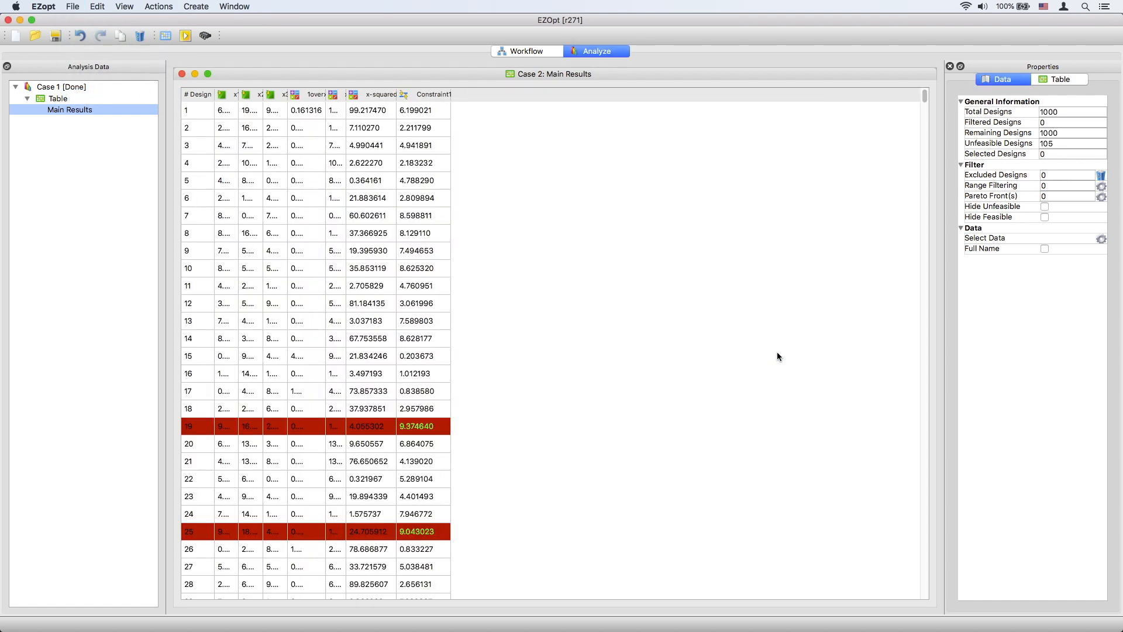
Resize the columns of Case 2's Main Results table to fit their contents and select that table in the analysis data.
right_click(644, 240)
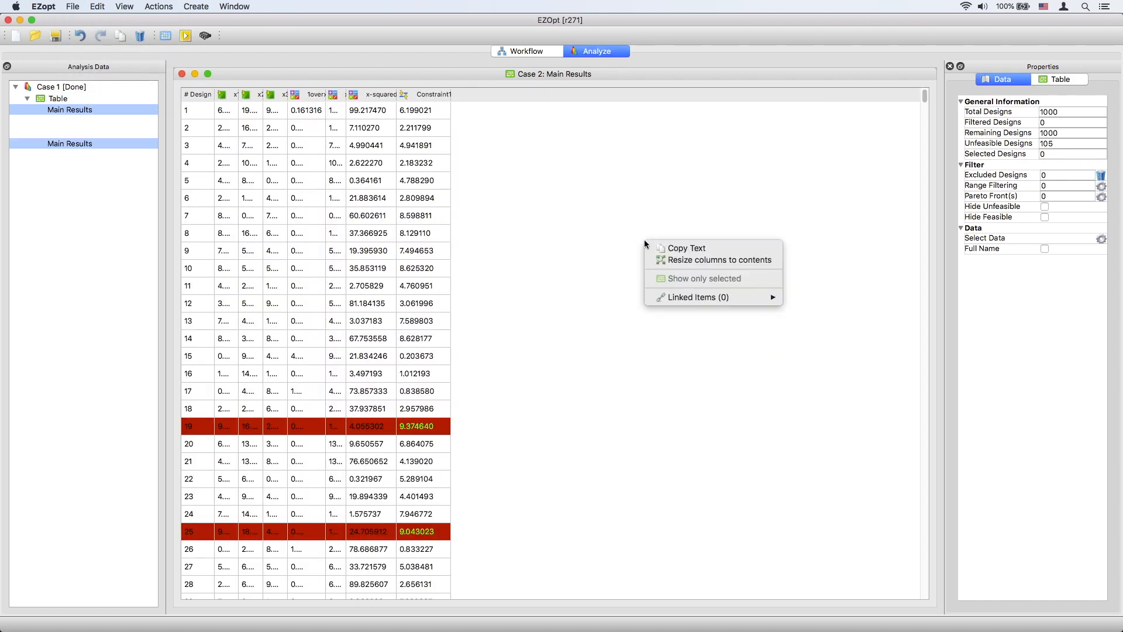
left_click(713, 260)
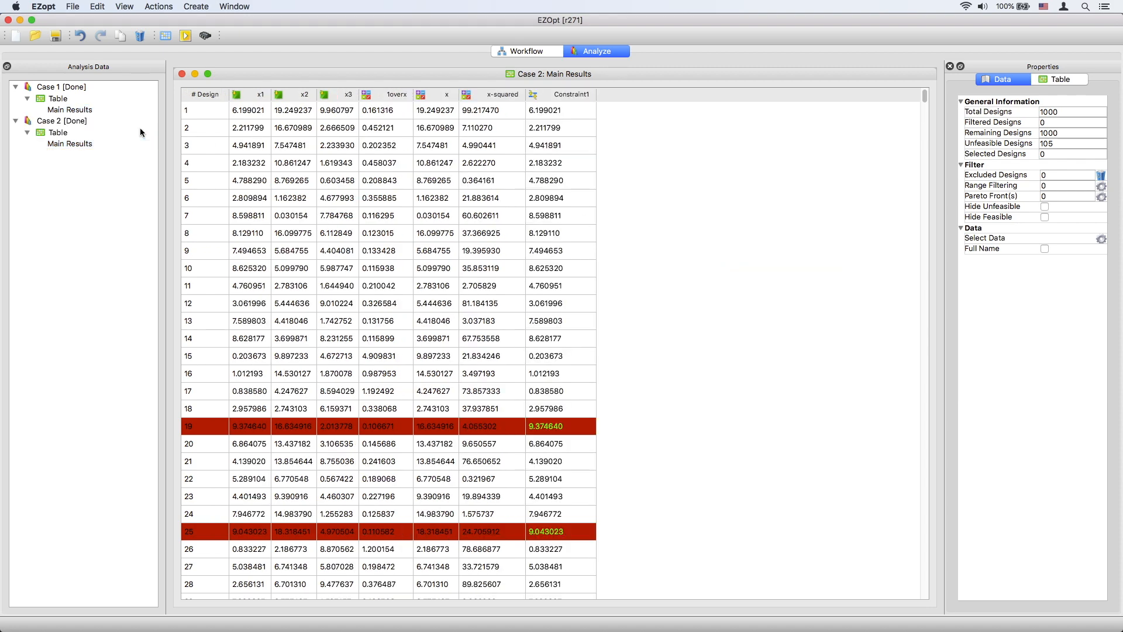
left_click(102, 145)
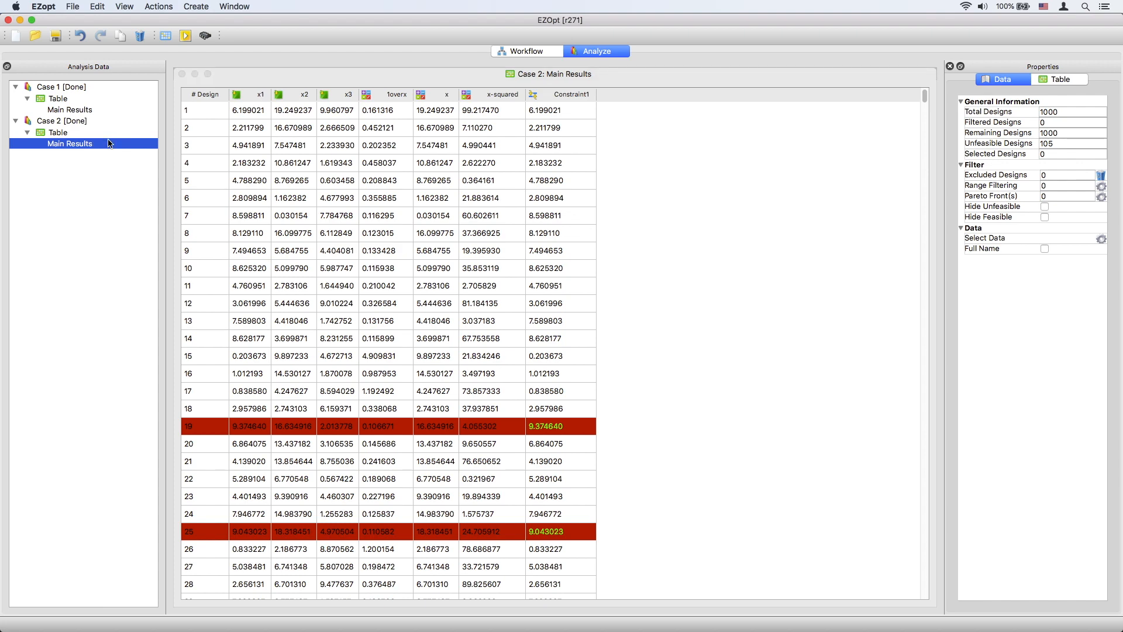
Save the project as proj-file in DAT format in the designs folder.
left_click(56, 38)
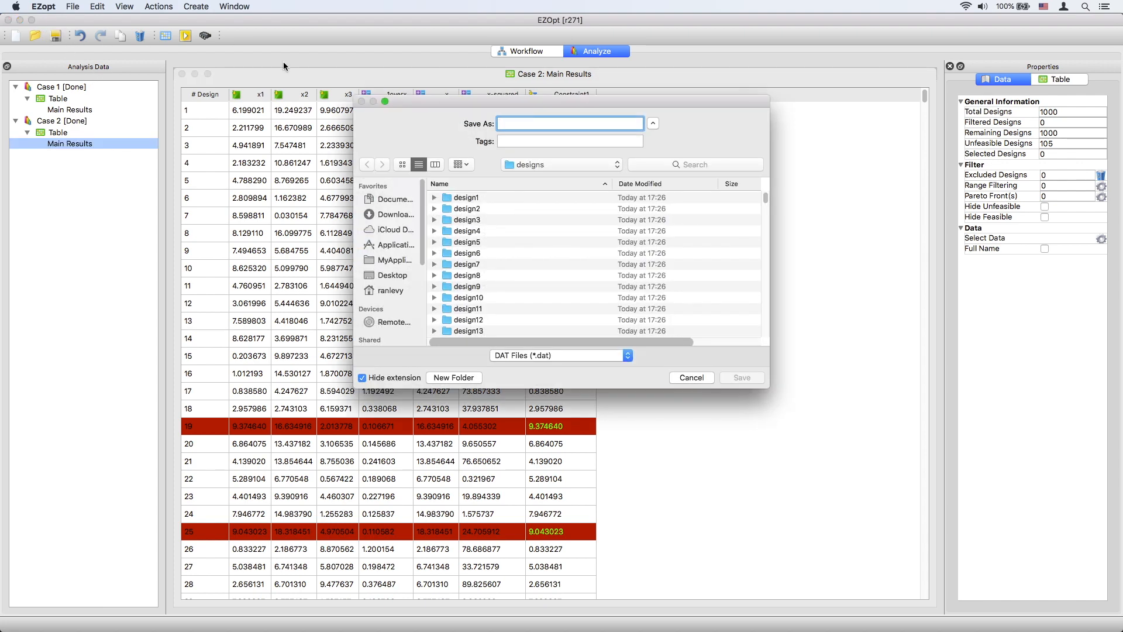
type("proj-file")
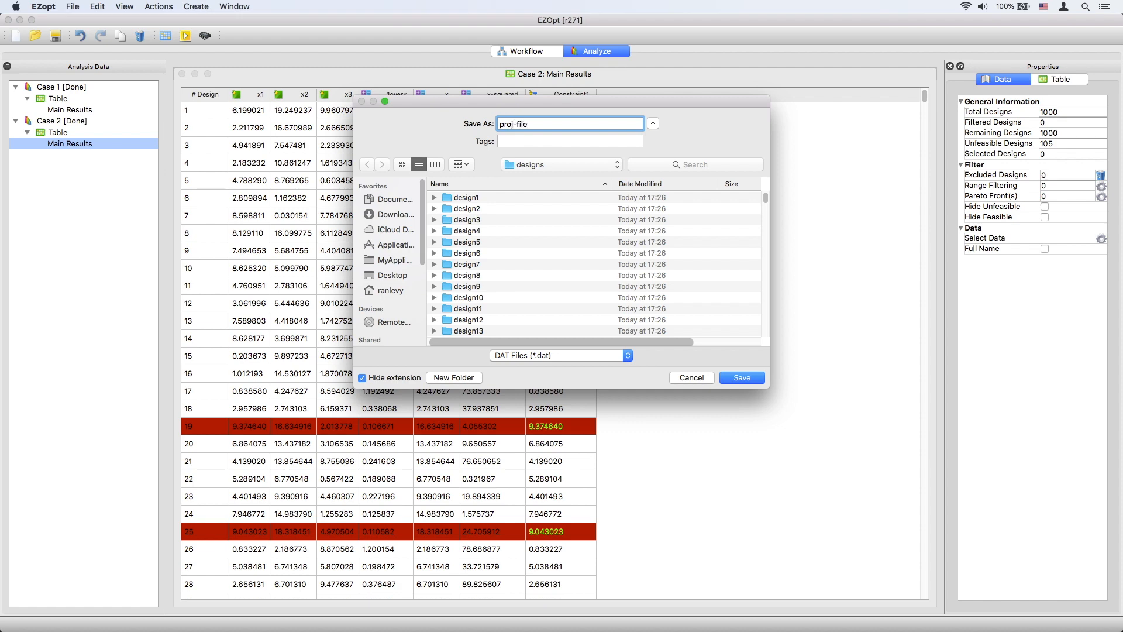
left_click(738, 378)
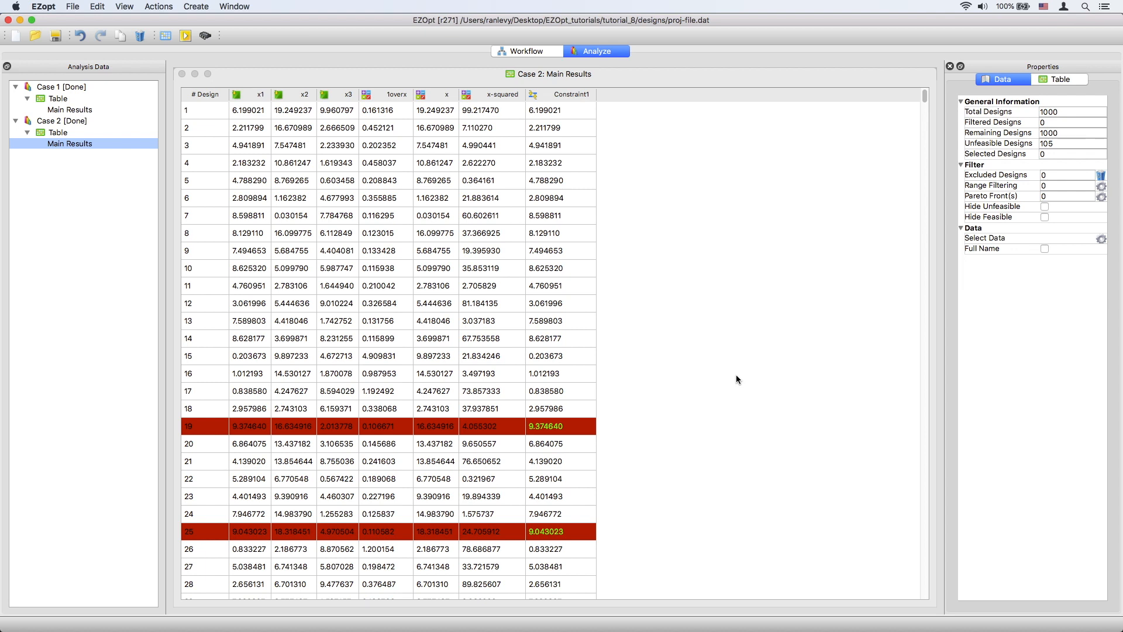
Remove both Case 2 and Case 1 from the analysis data.
left_click(108, 120)
left_click(140, 36)
left_click(624, 316)
left_click(140, 36)
left_click(629, 316)
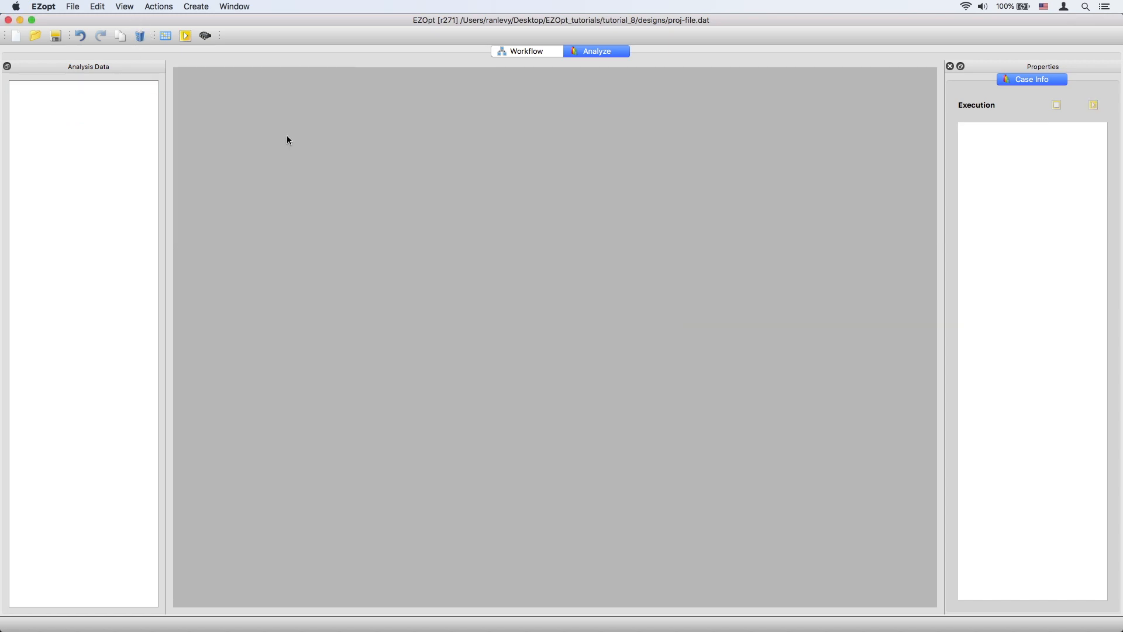
Start a new empty project and switch to the Workflow workspace.
left_click(16, 35)
left_click(648, 323)
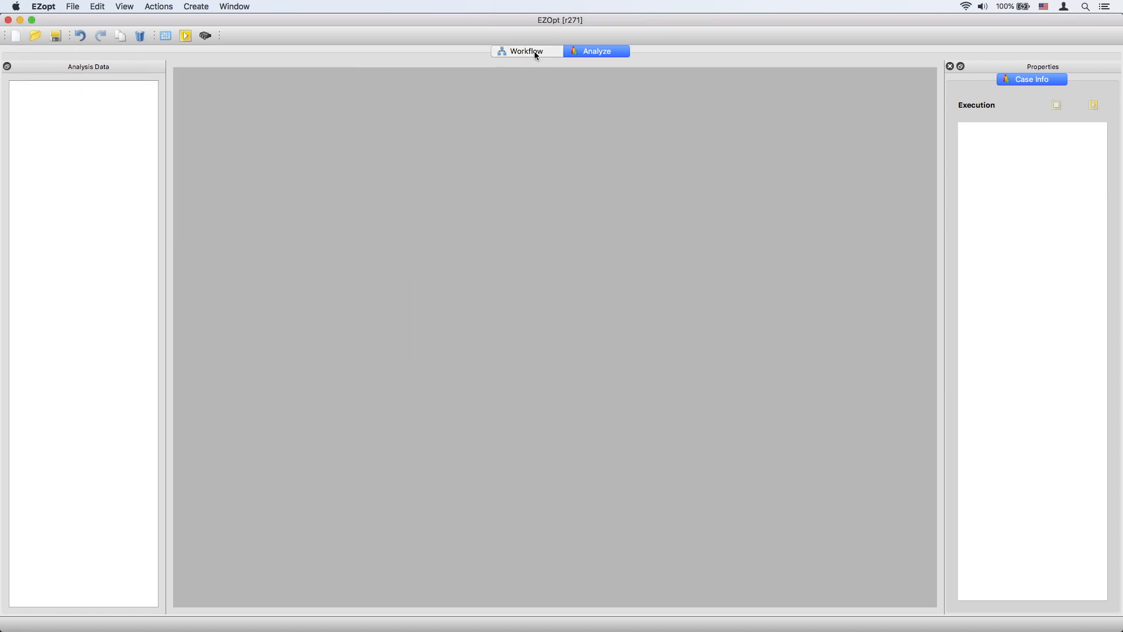
left_click(529, 51)
Open the saved project proj-file.dat from the designs folder.
left_click(35, 35)
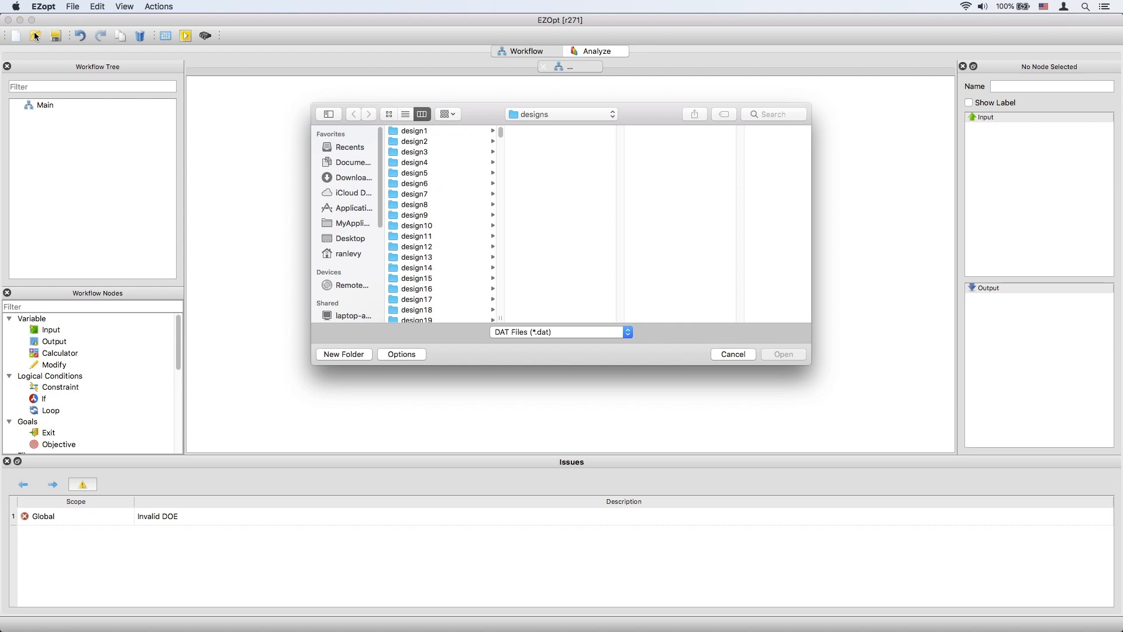
left_click_drag(501, 134, 506, 327)
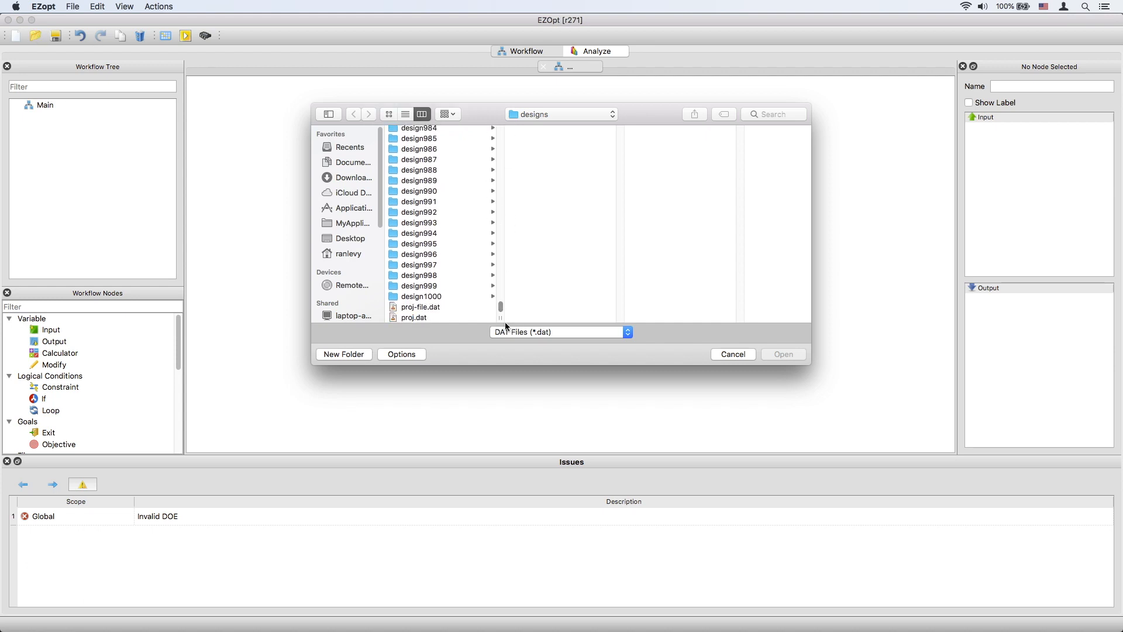
left_click(421, 308)
left_click(784, 354)
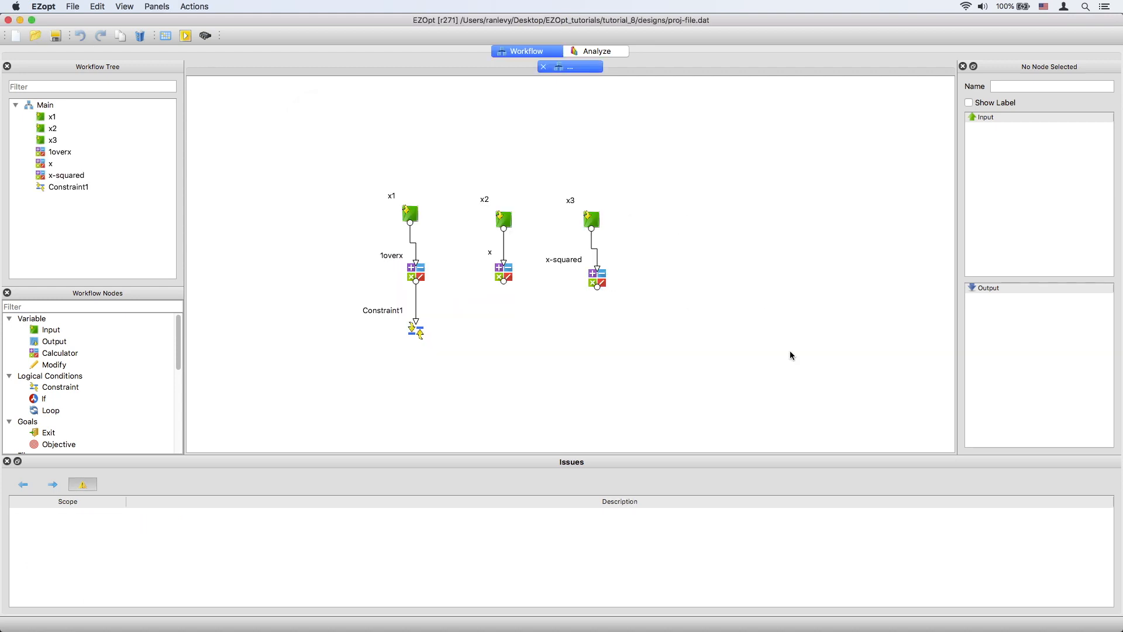
In the Analyze workspace, maximize the Main Results table and resize the columns of both cases' Main Results to fit their contents.
left_click(603, 52)
double_click(303, 74)
right_click(559, 142)
left_click(609, 164)
left_click(81, 144)
right_click(627, 148)
left_click(683, 171)
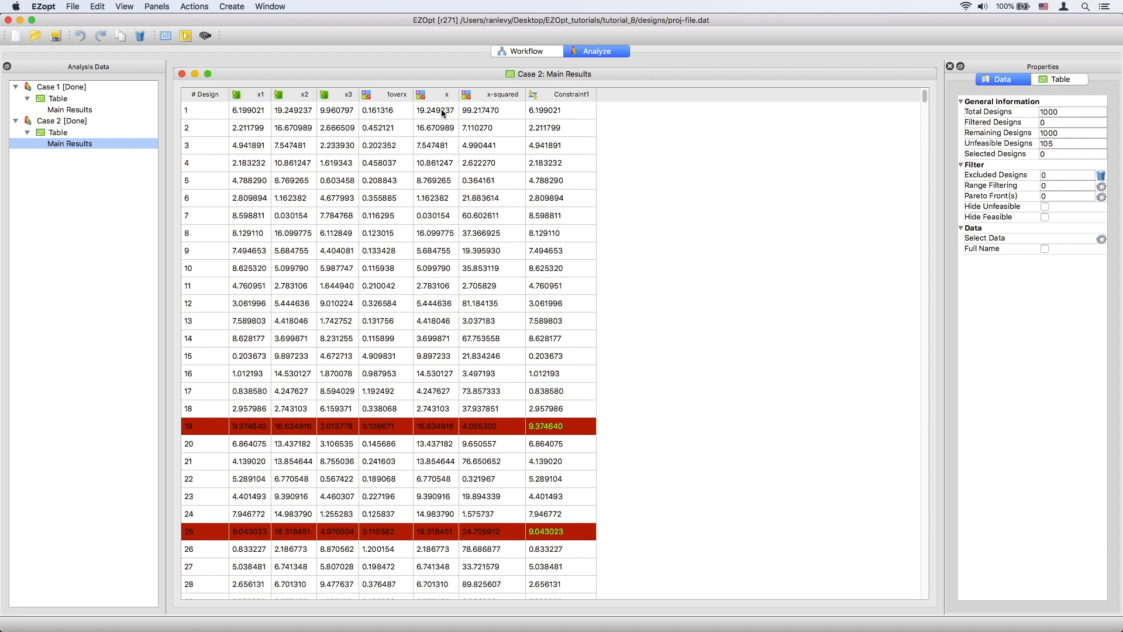
Start a new table based on Case 1 and review the data offered under Design Data, Node Values and Node Times.
left_click(228, 7)
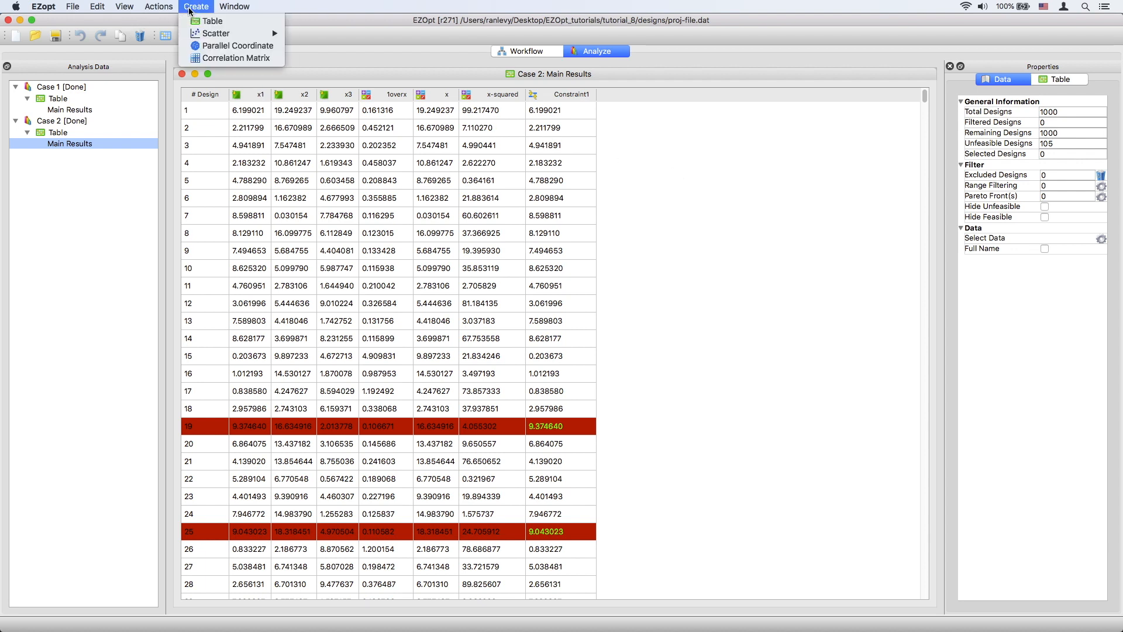
left_click(193, 24)
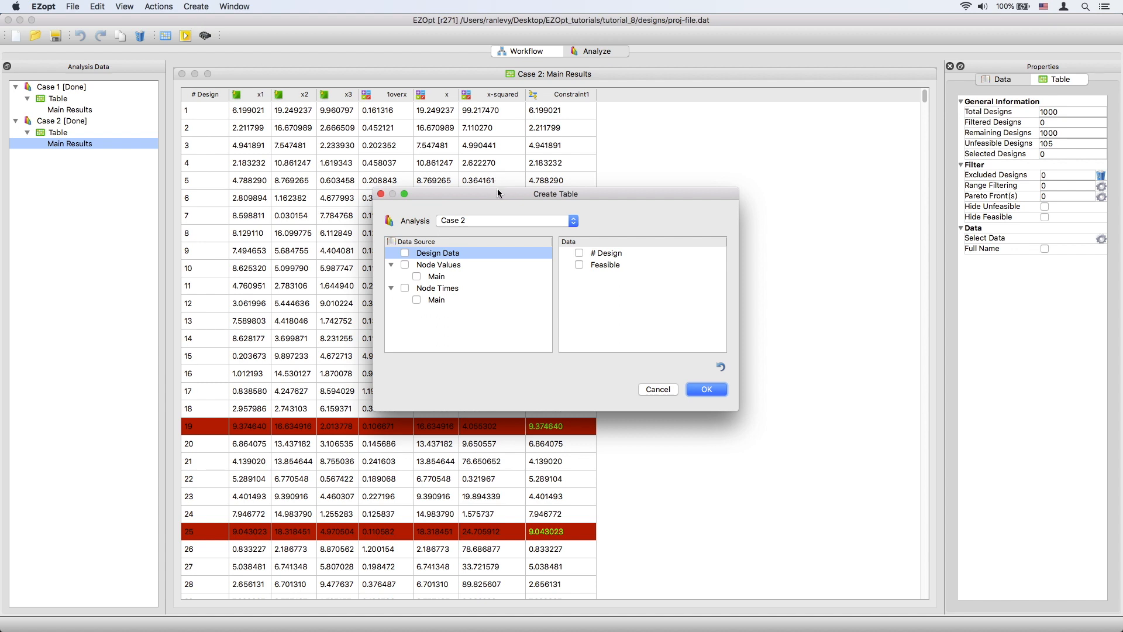
left_click(495, 220)
left_click(493, 211)
left_click(500, 252)
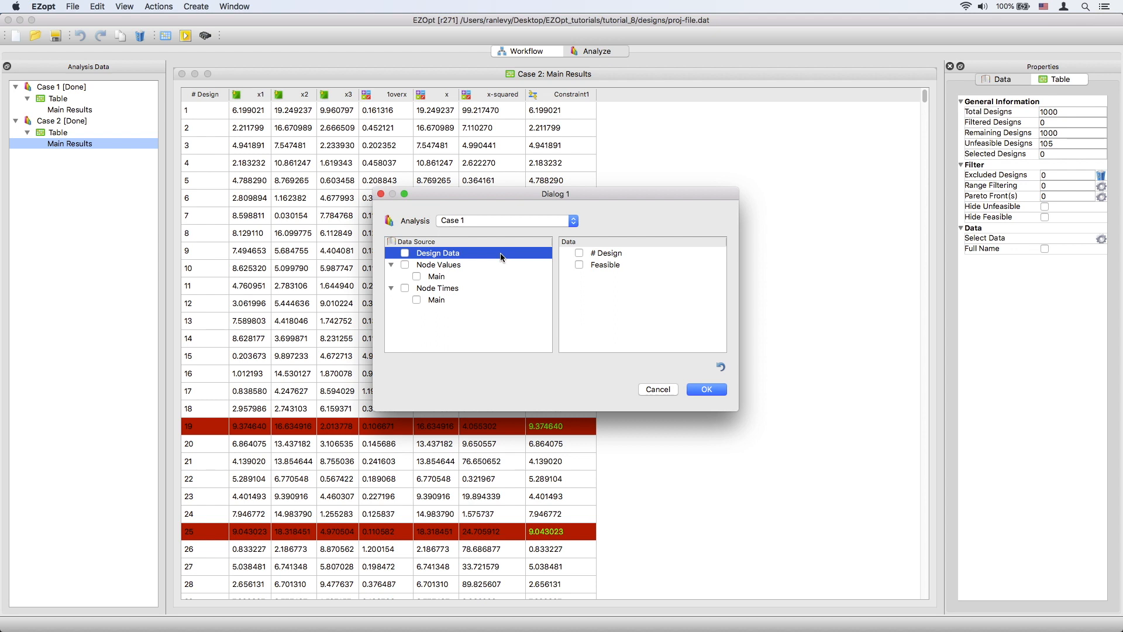
left_click(501, 275)
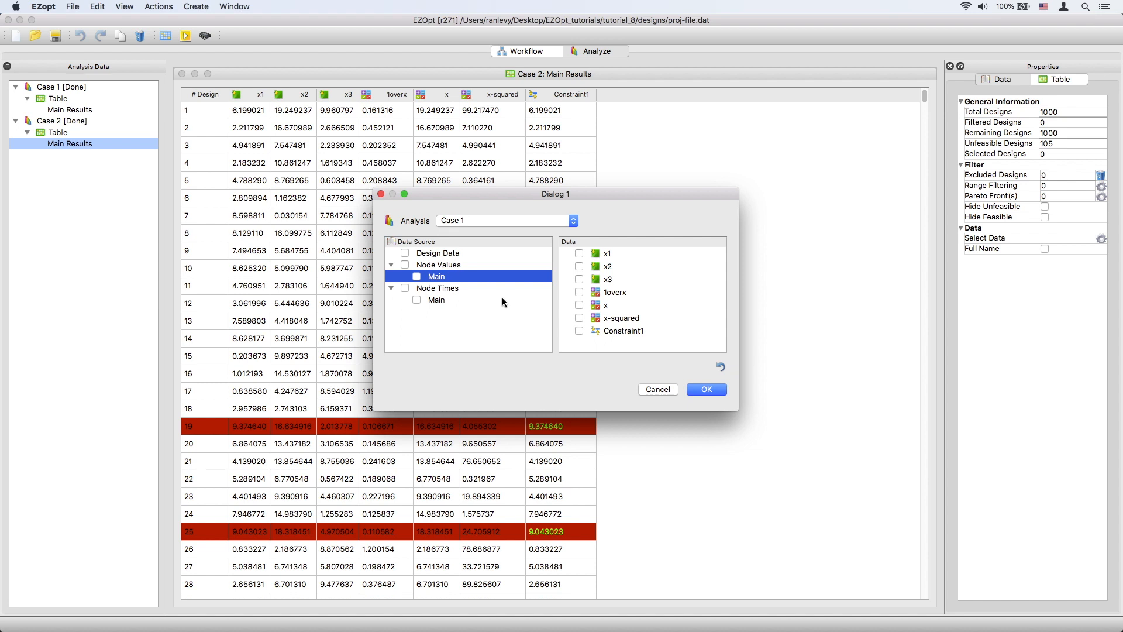
left_click(502, 300)
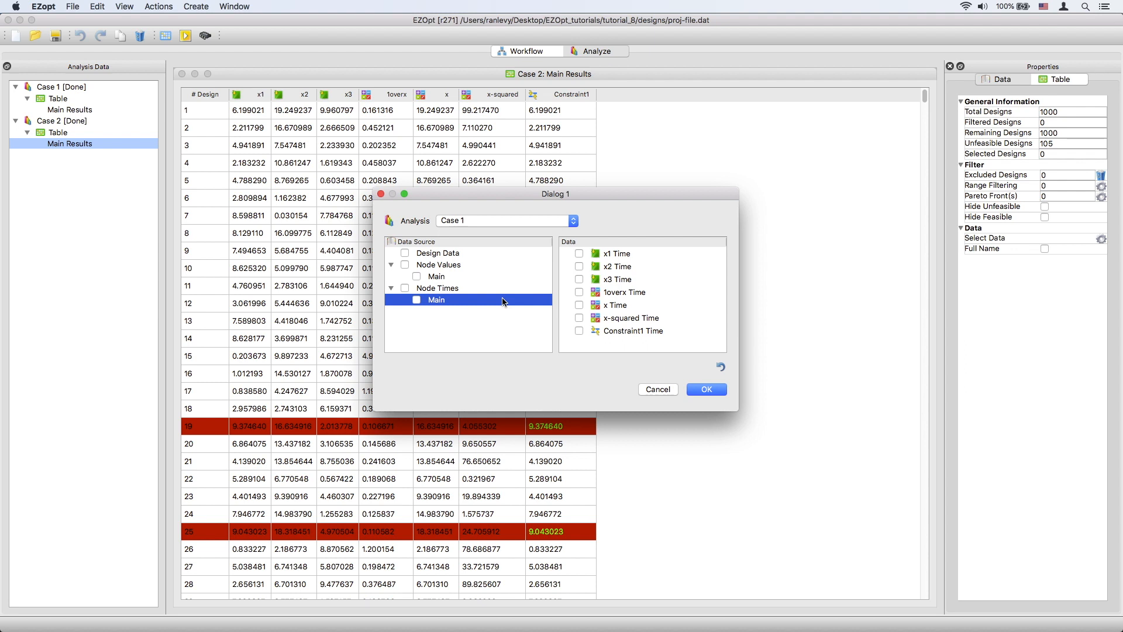
Create the Case 1 table with the columns # Design, x1 and 1overx, and resize its columns to fit their contents.
left_click(486, 252)
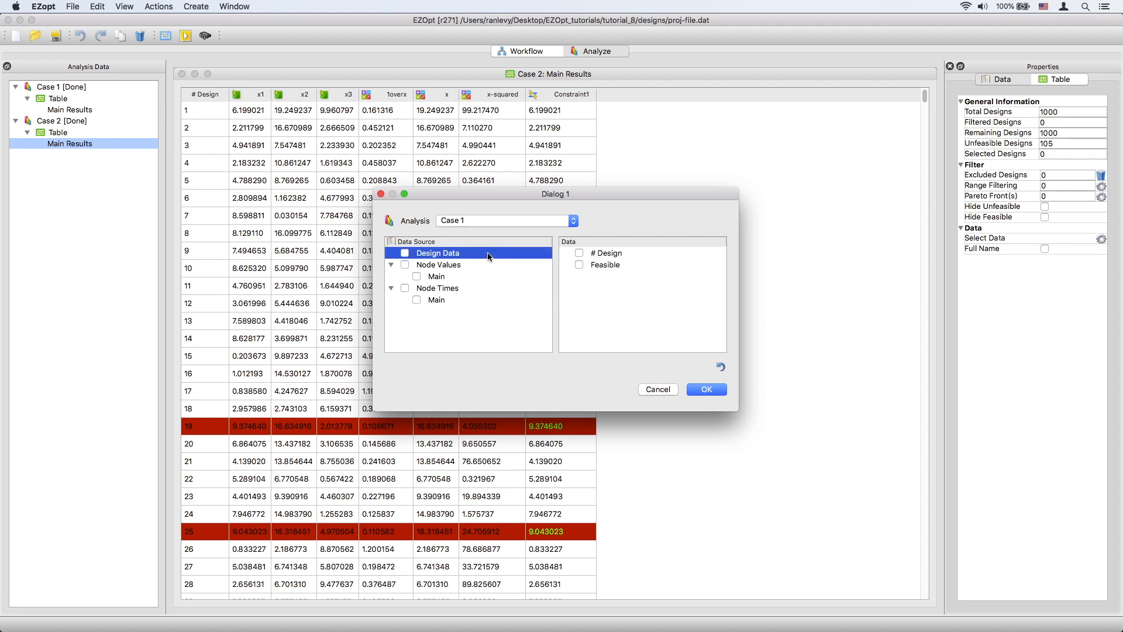
left_click(490, 275)
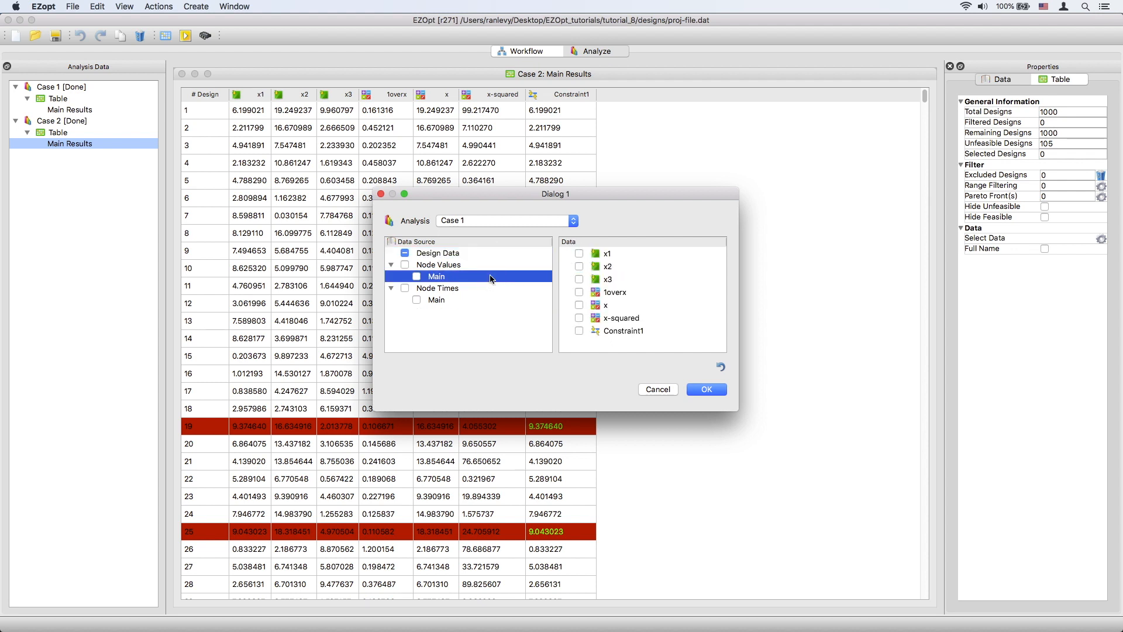
left_click(580, 254)
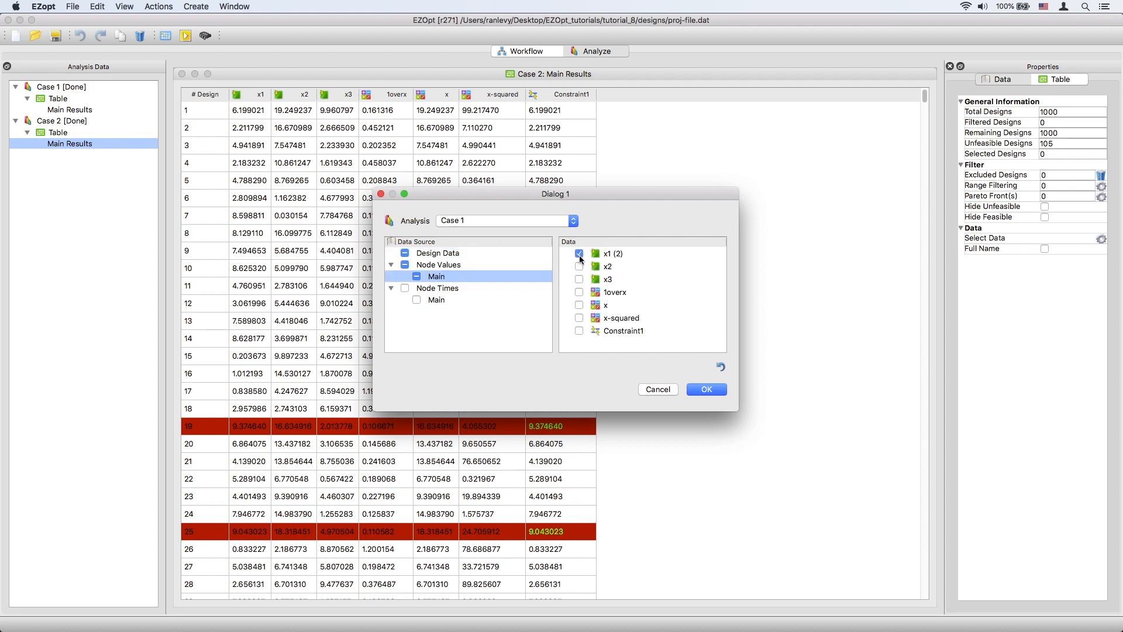
left_click(580, 292)
left_click(697, 389)
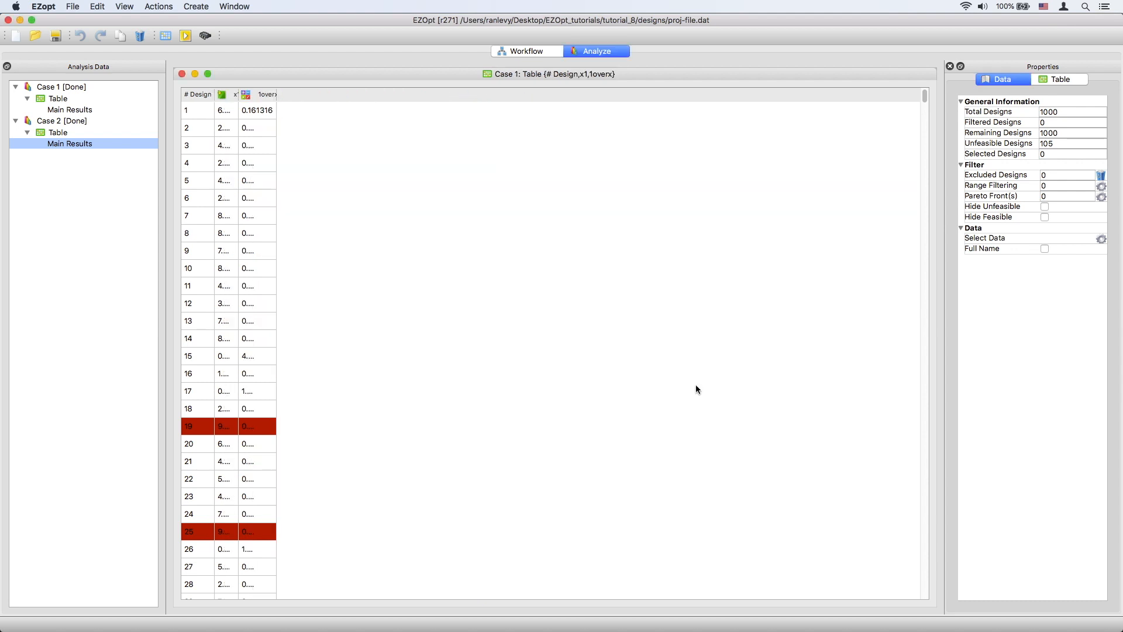
right_click(582, 204)
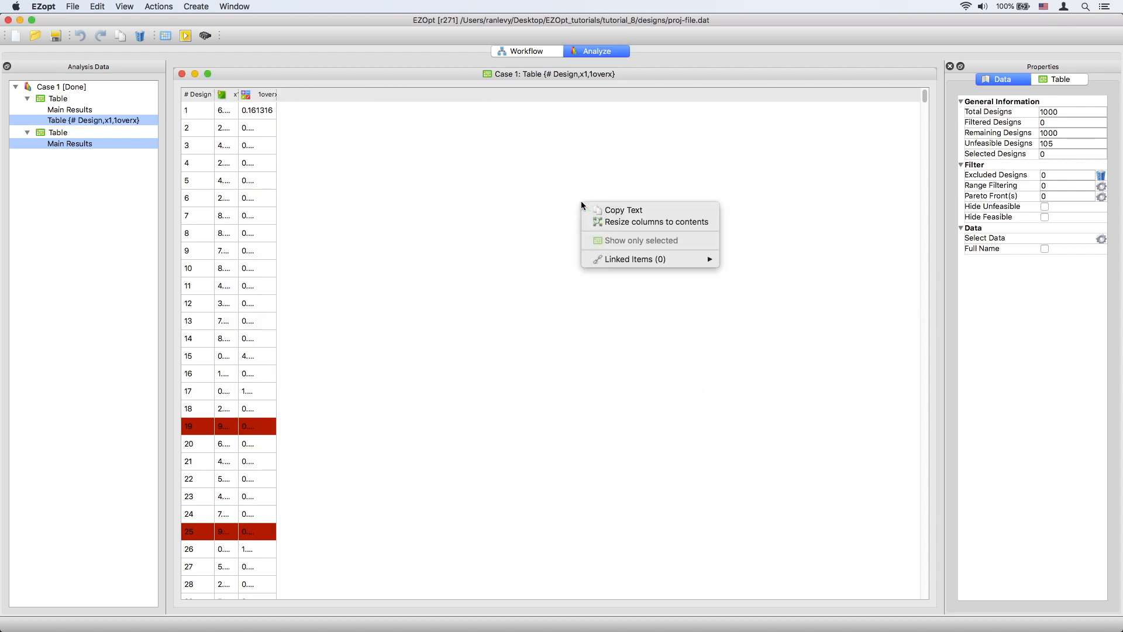
left_click(609, 221)
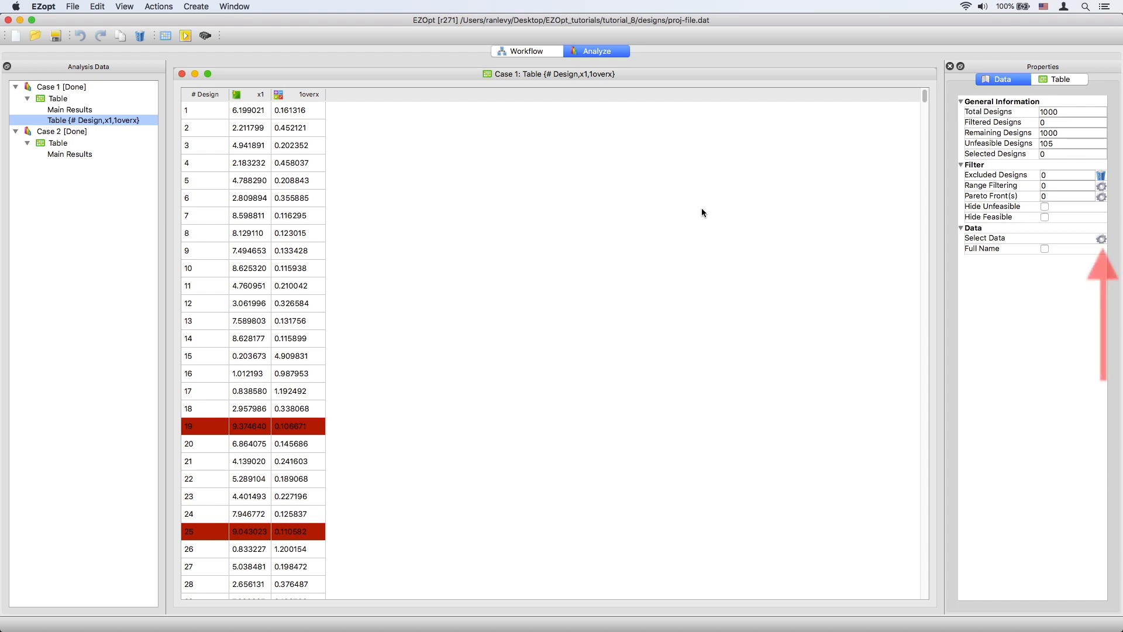
Modify the new table's data selection so 1overx comes before x1, and resize the columns to fit their contents.
left_click(1100, 239)
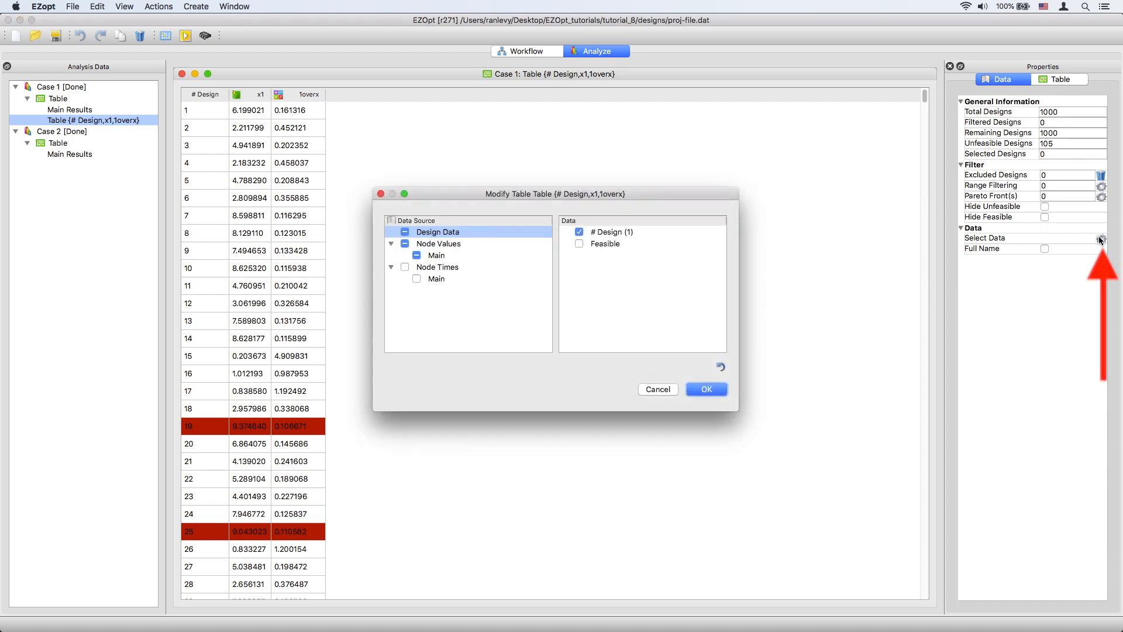
left_click(491, 256)
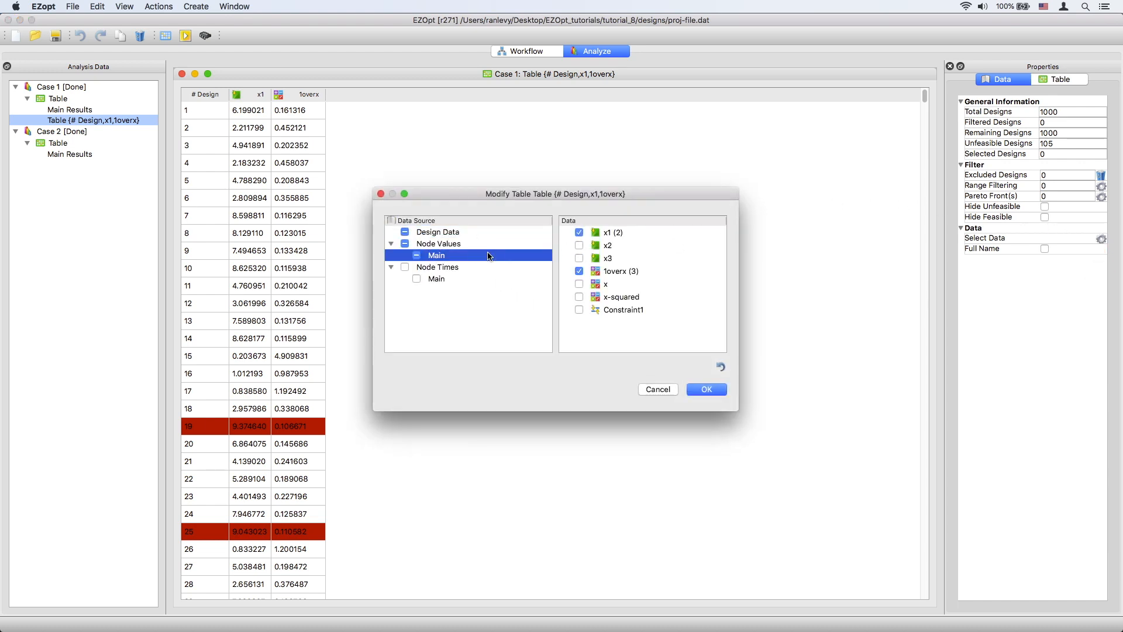
left_click(580, 233)
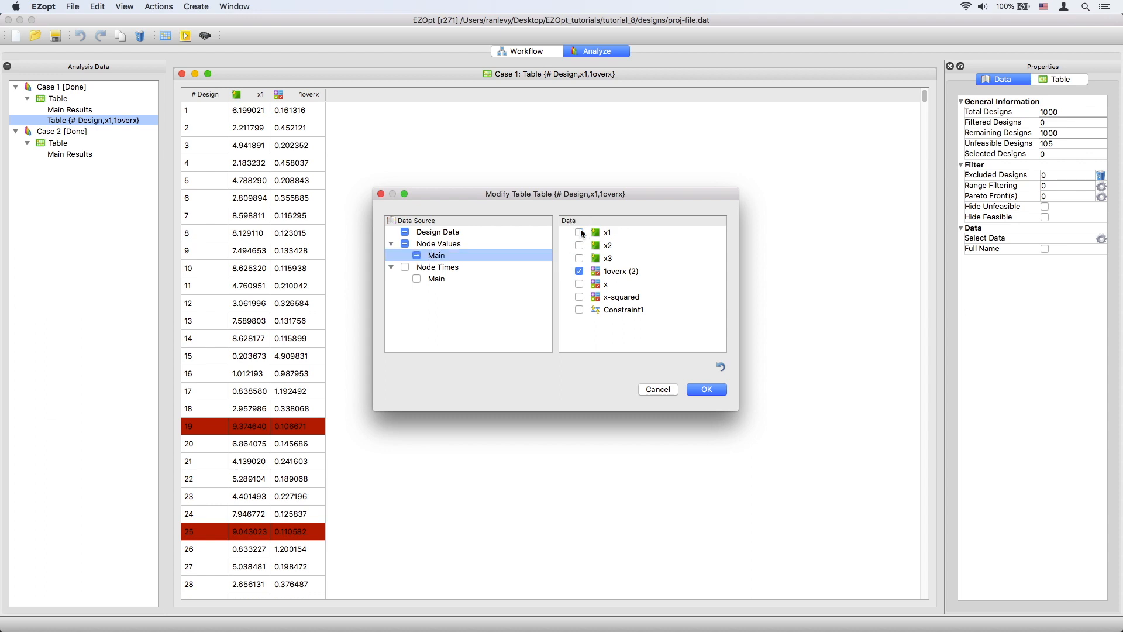
left_click(580, 232)
left_click(702, 386)
left_click(703, 389)
right_click(665, 295)
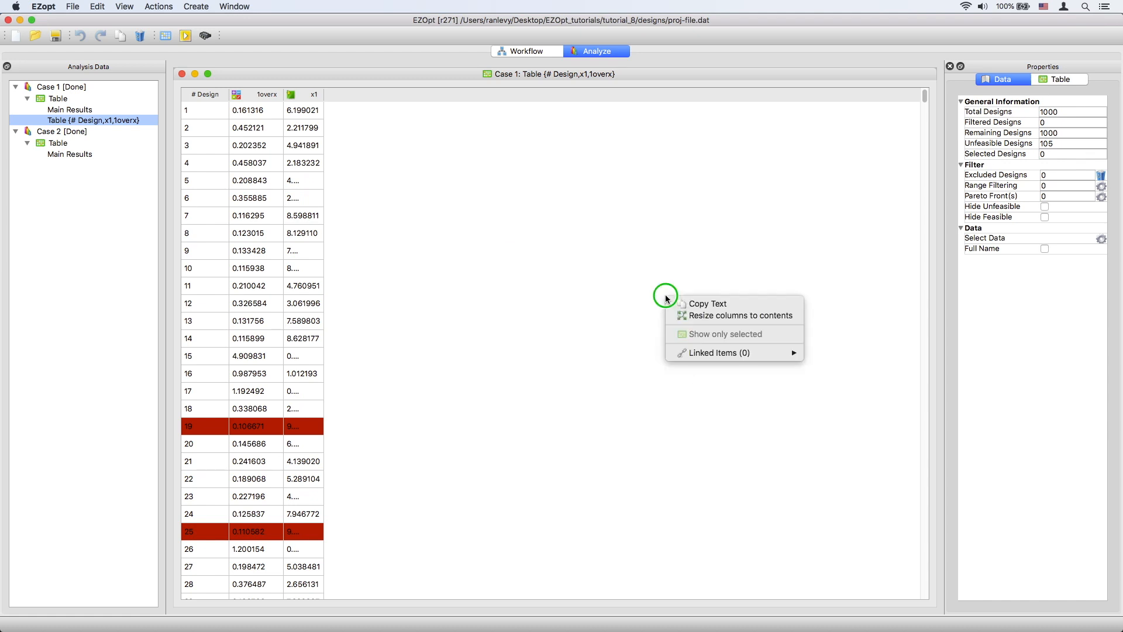
left_click(704, 319)
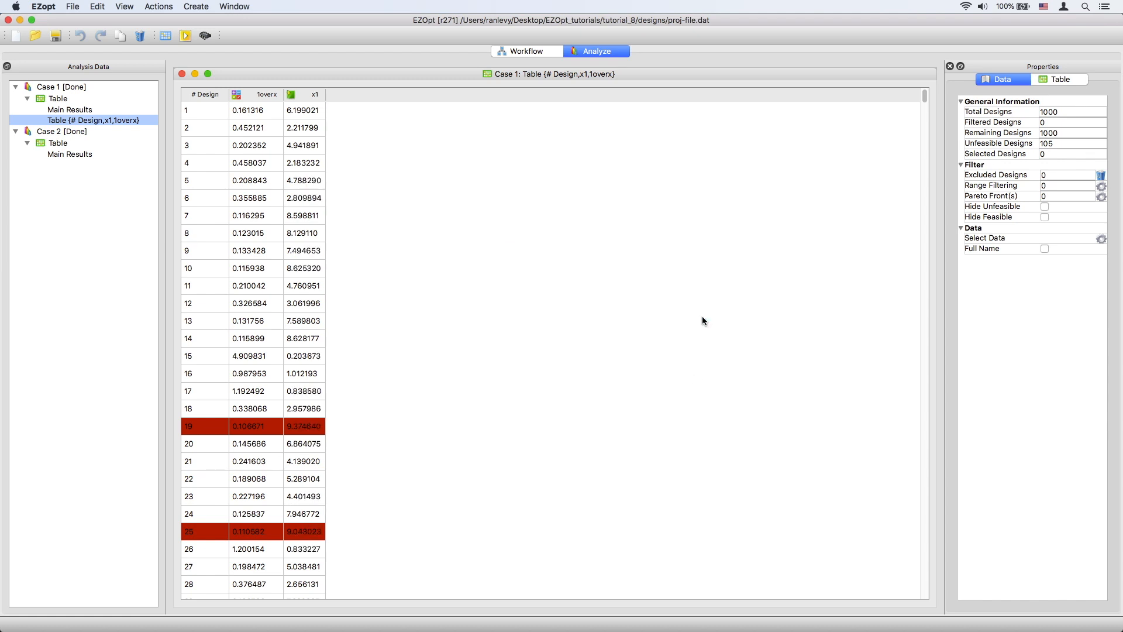
Reorder the table's data selection so x1 comes before 1overx again, and refit the column widths to their contents.
left_click(1070, 240)
left_click(498, 258)
left_click(581, 270)
left_click(581, 270)
left_click(705, 389)
right_click(640, 256)
left_click(666, 276)
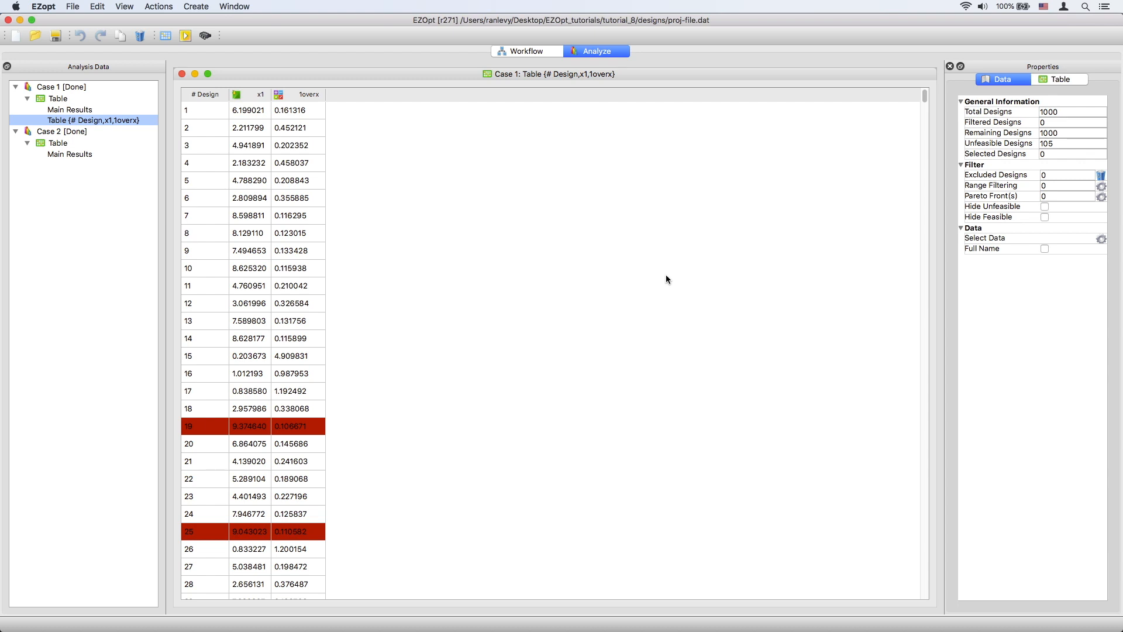
Create a Case 1 2D scatter plot linked to the custom # Design, x1, 1overx table, with x1 as X and 1overx as Y.
left_click(190, 7)
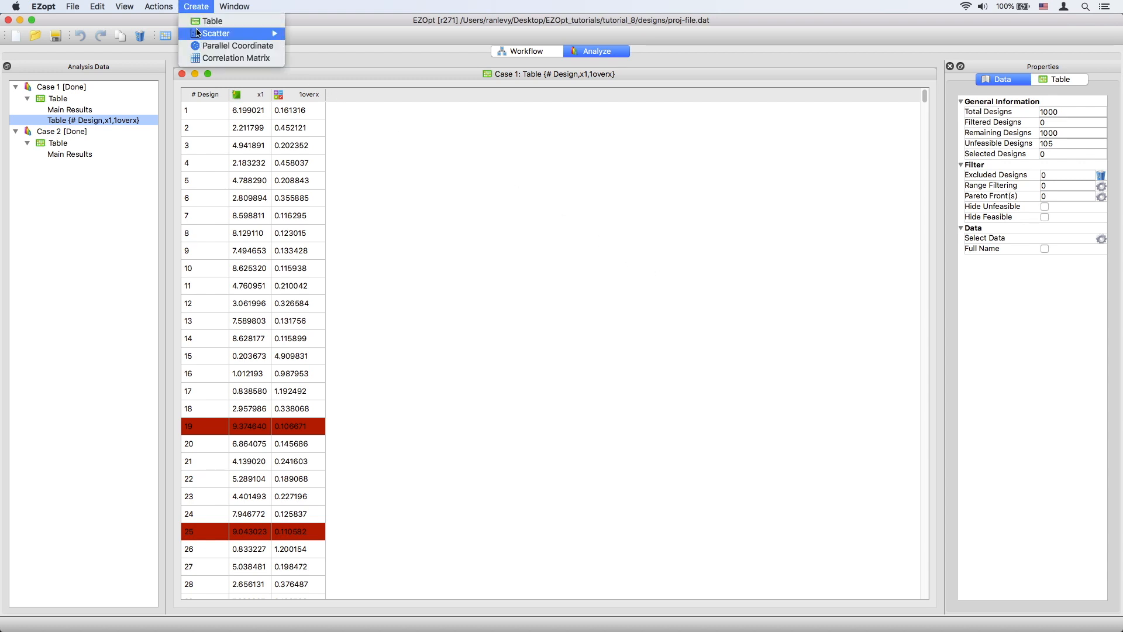
mouse_move(266, 35)
left_click(299, 31)
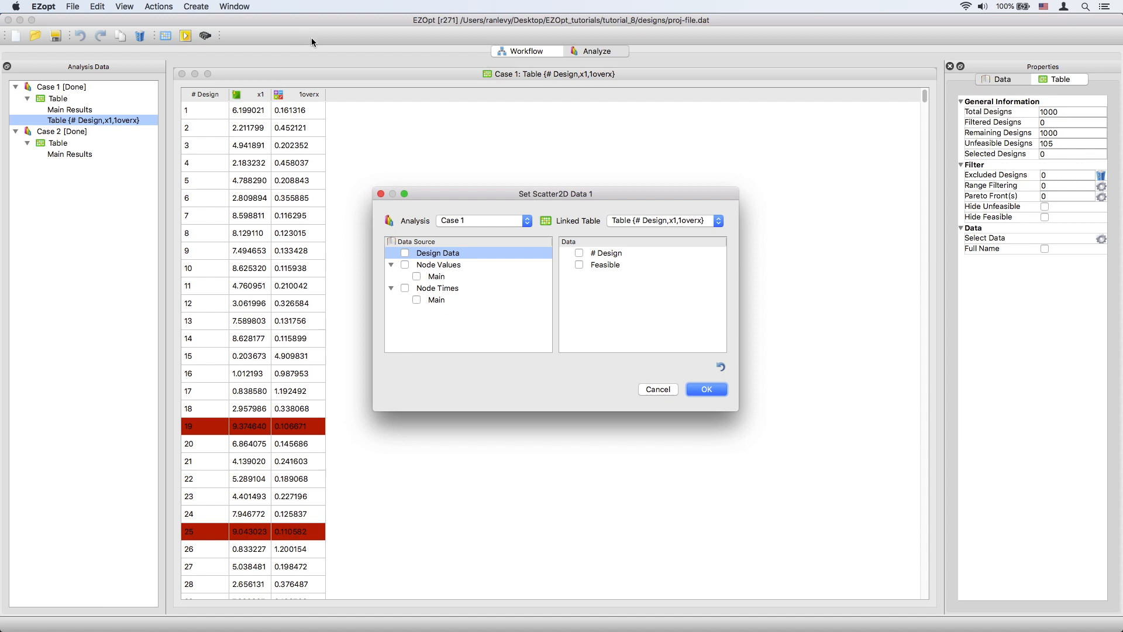
left_click(649, 223)
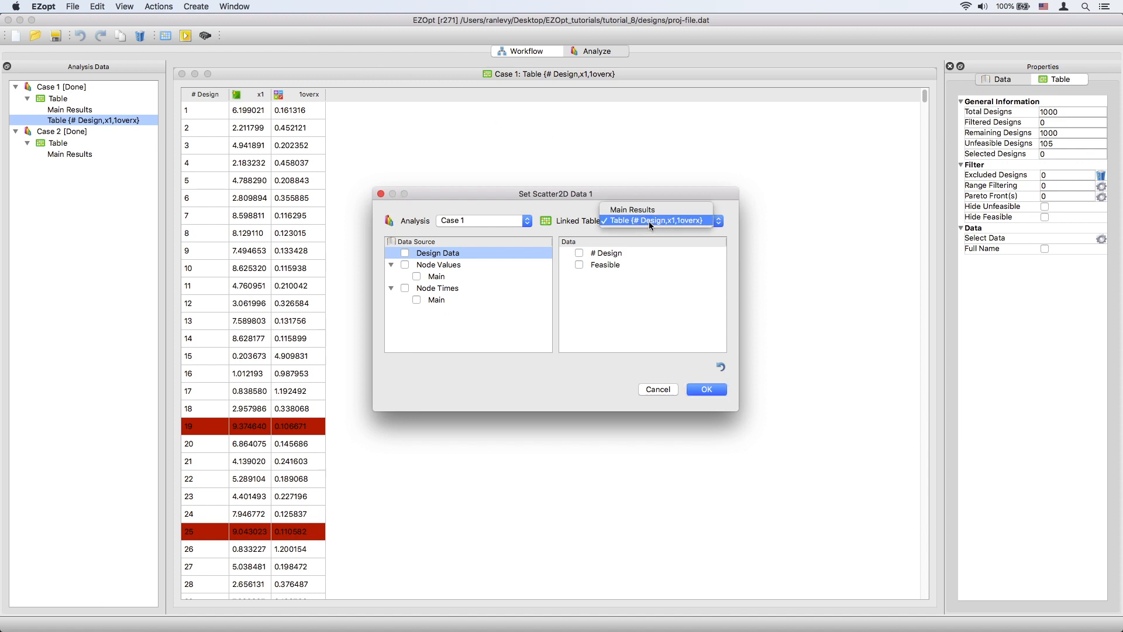
left_click(648, 221)
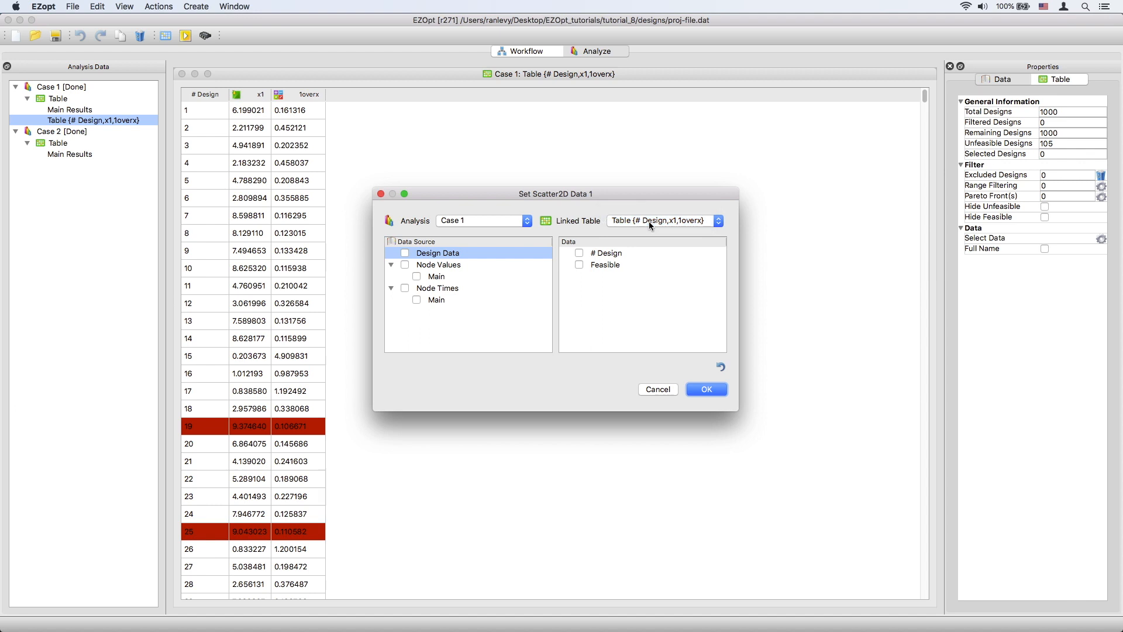
left_click(517, 276)
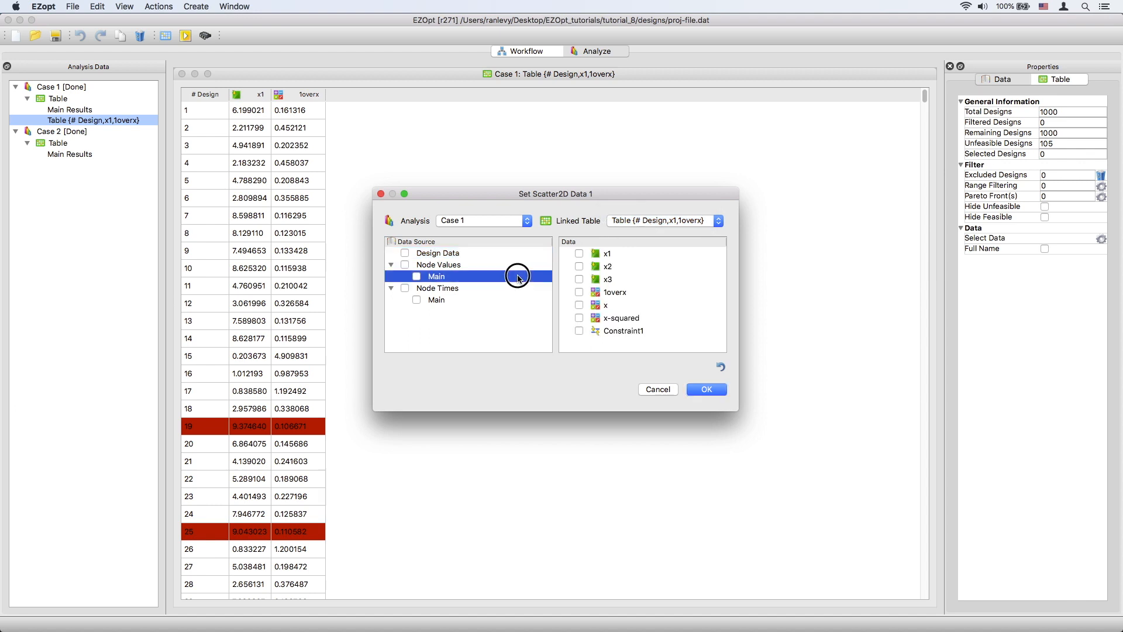
left_click(580, 253)
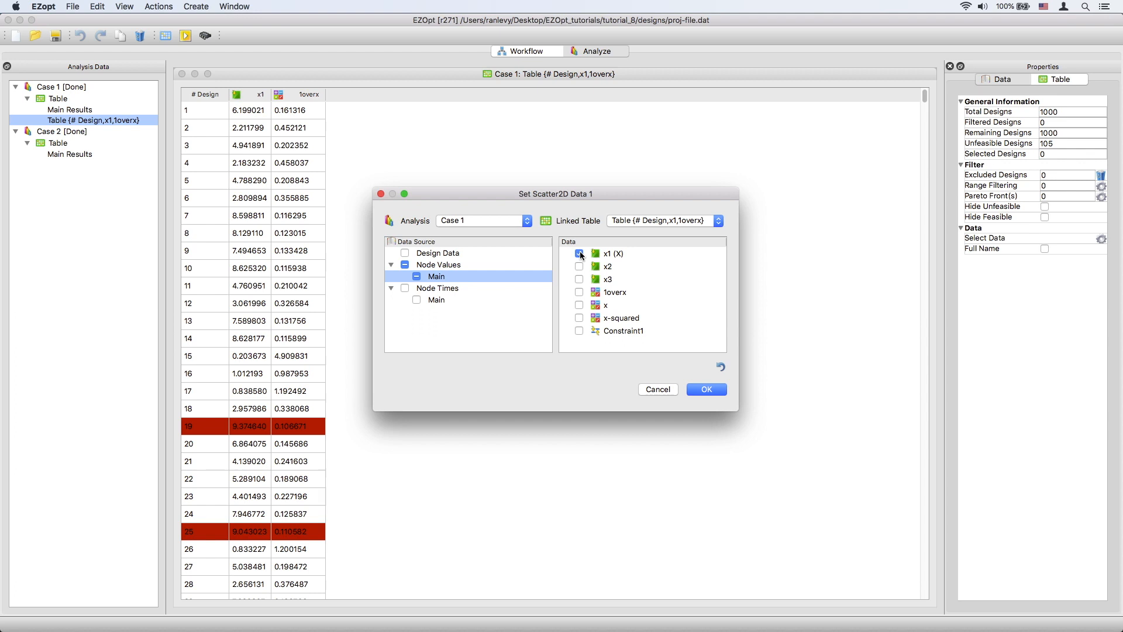
left_click(579, 292)
left_click(699, 390)
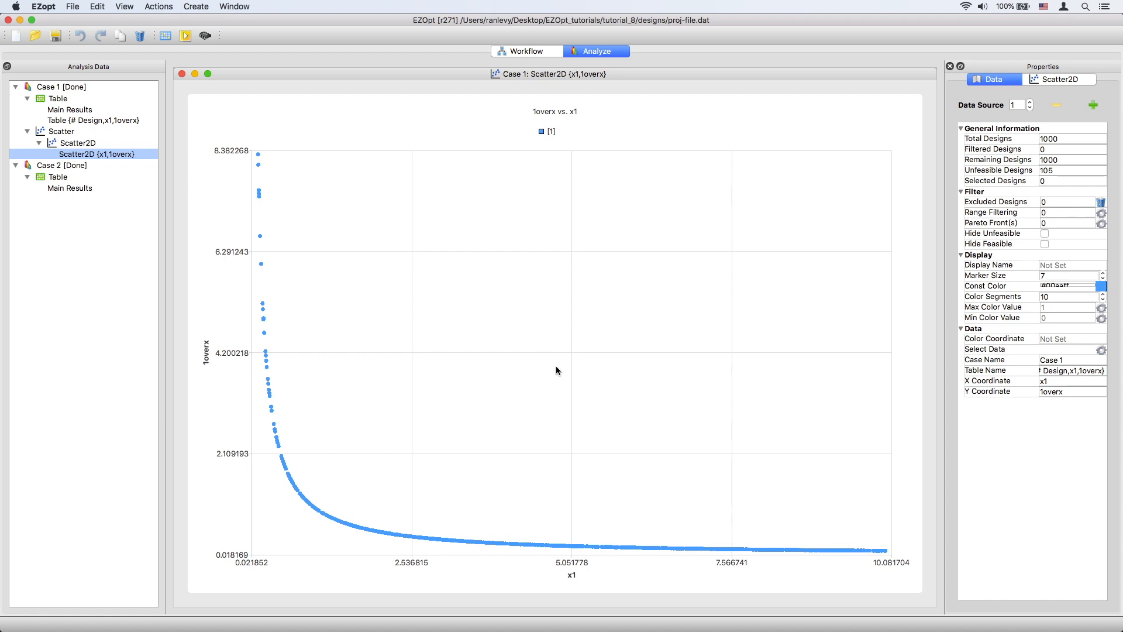
Zoom in on the curve of the 1overx vs. x1 scatter plot and restore its full view.
scroll(556, 366, "up", 3)
scroll(556, 366, "down", 4)
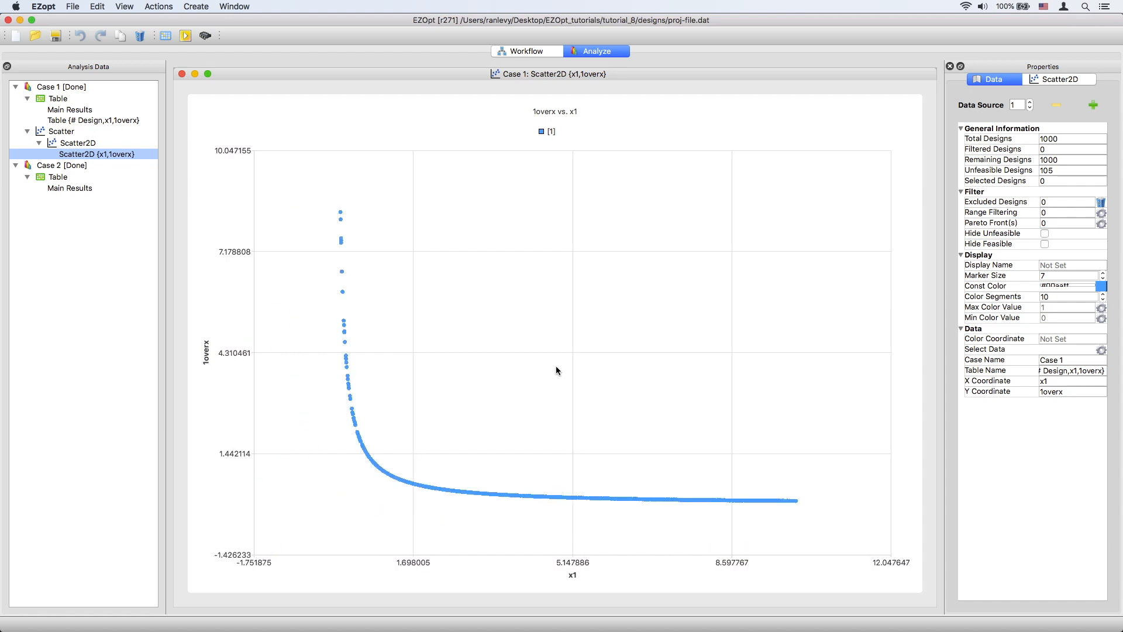
left_click_drag(362, 353, 529, 488)
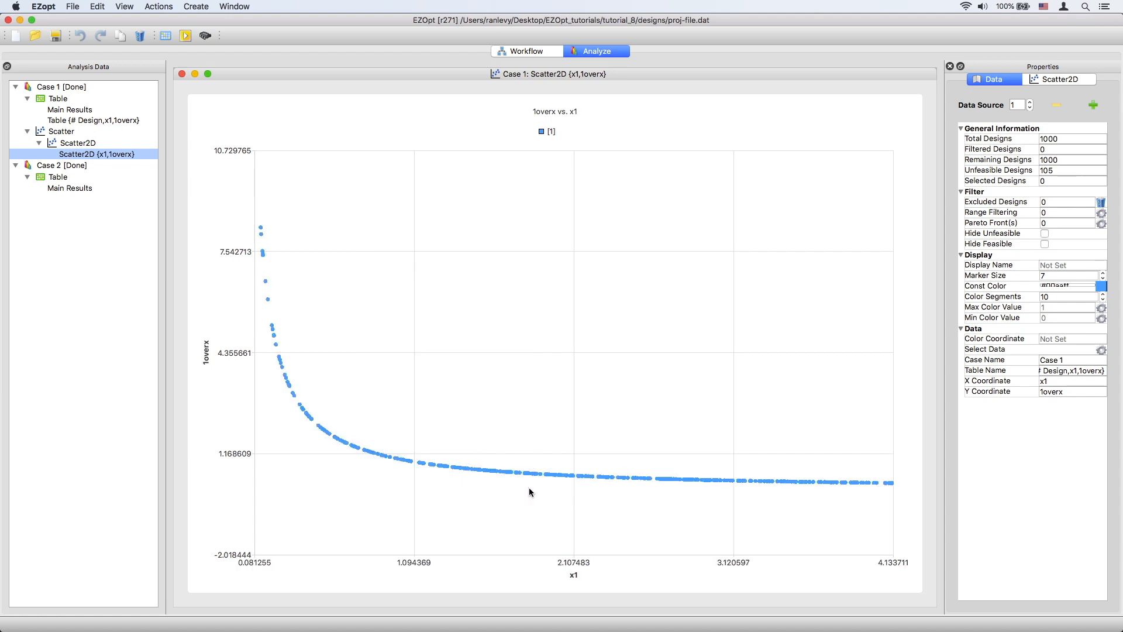
right_click(506, 291)
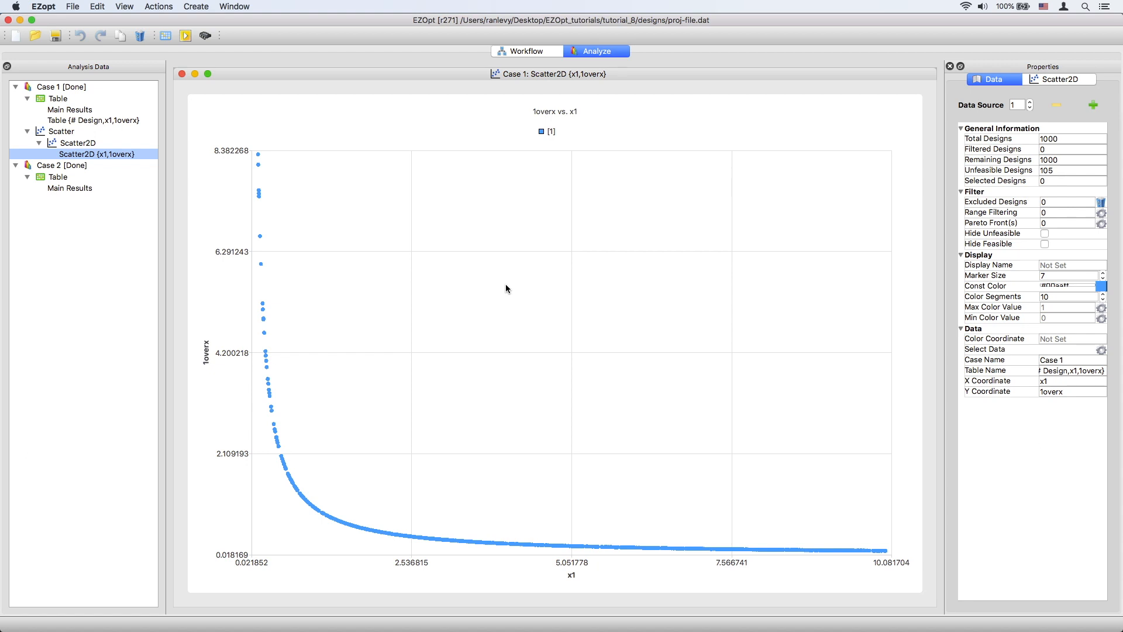
Bring up the scatter plot through the linked items of the custom # Design, x1, 1overx table.
left_click(113, 120)
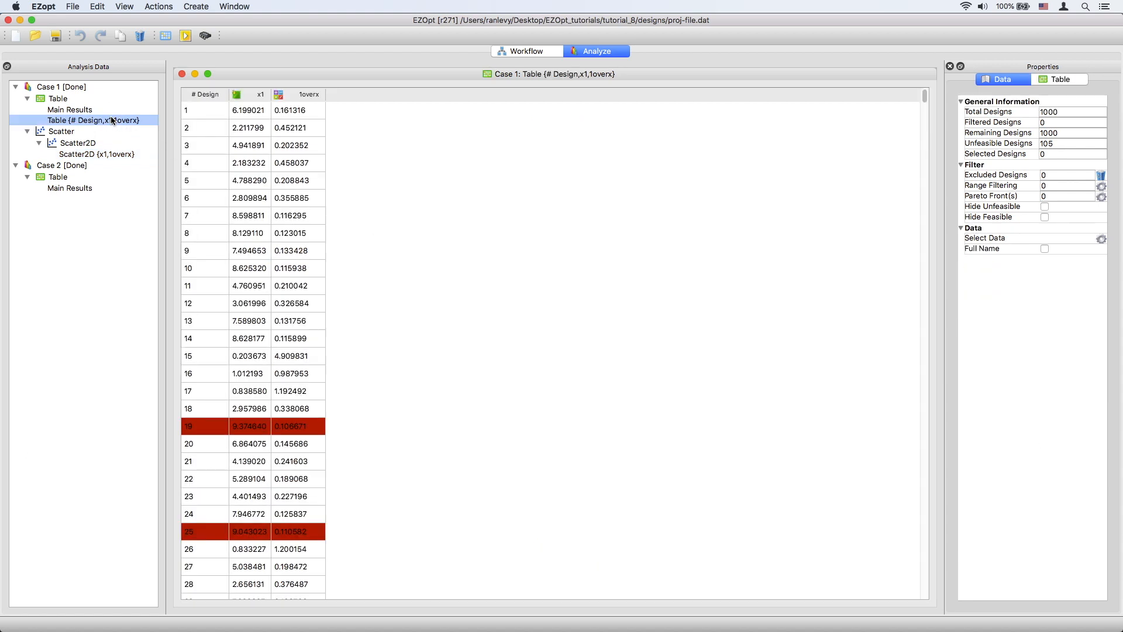
right_click(112, 120)
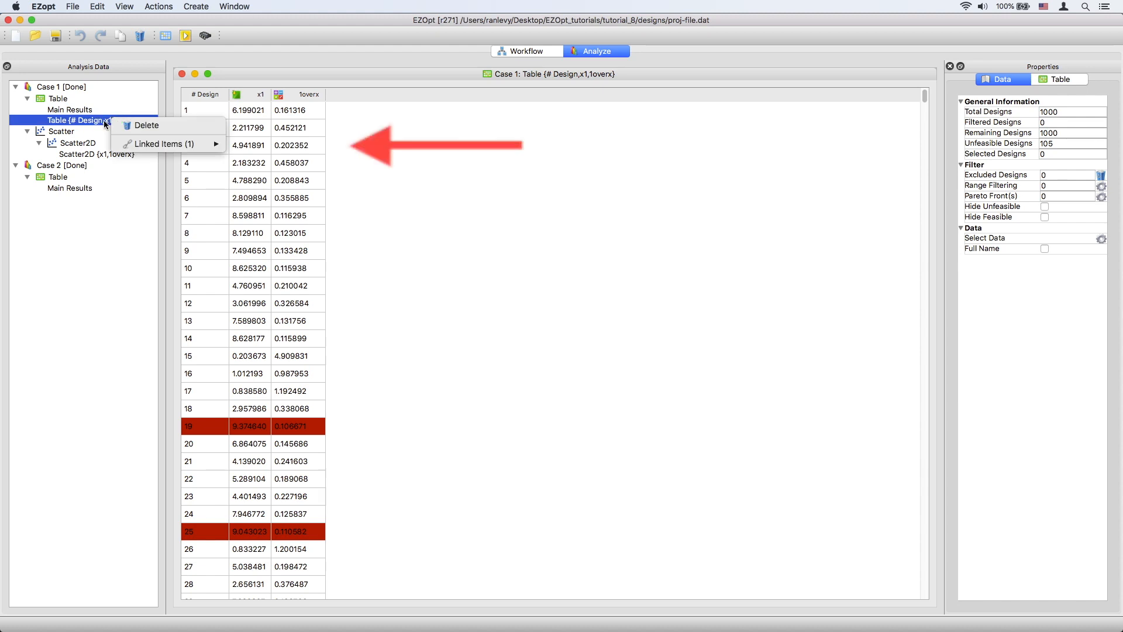
mouse_move(167, 146)
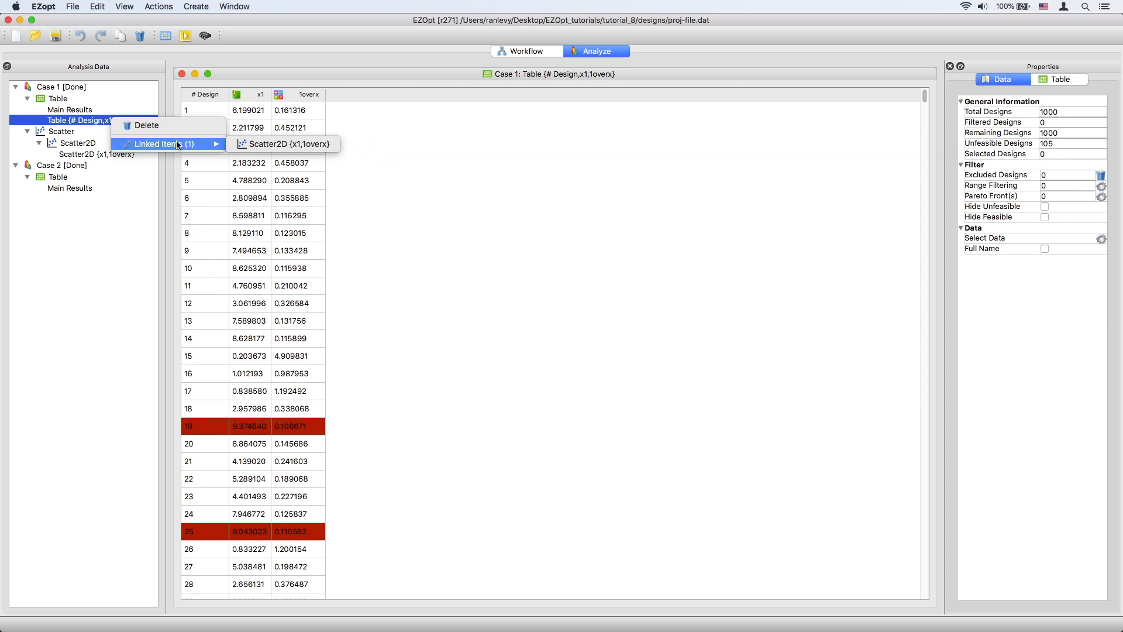
left_click(258, 144)
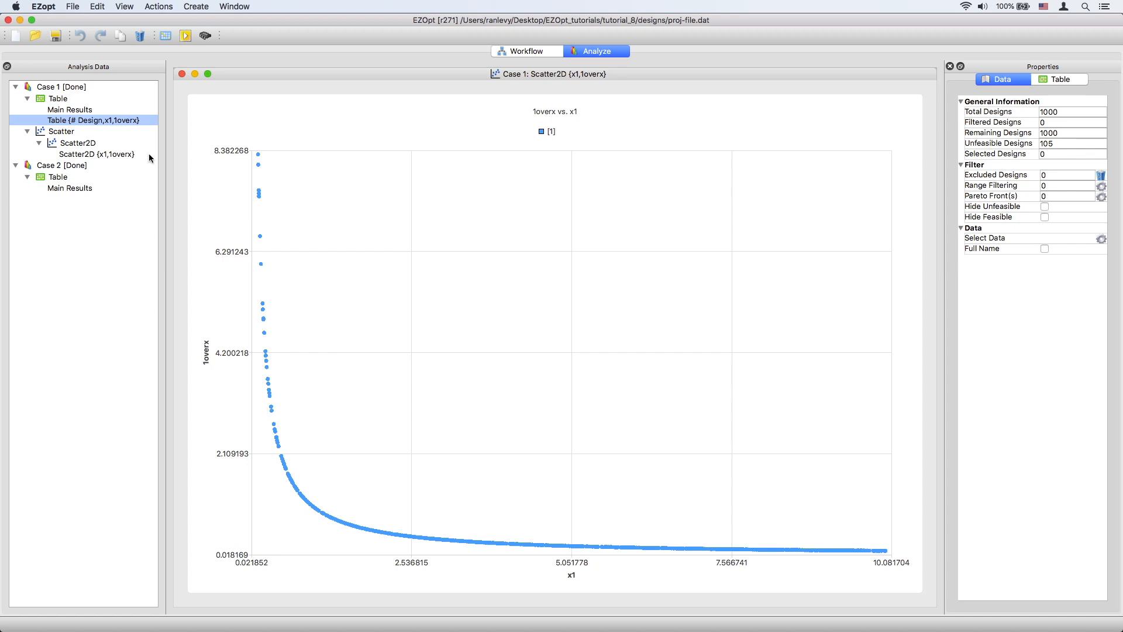
Add # Design to the data selection of the x1, 1overx scatter plot as its color coordinate.
left_click(126, 154)
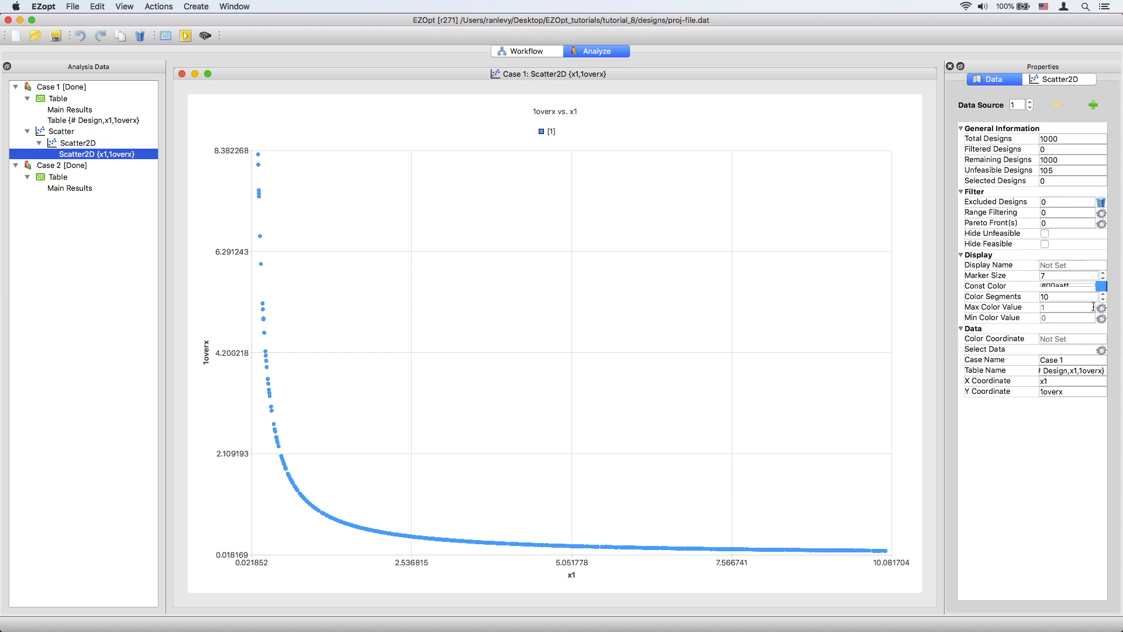
left_click(1101, 351)
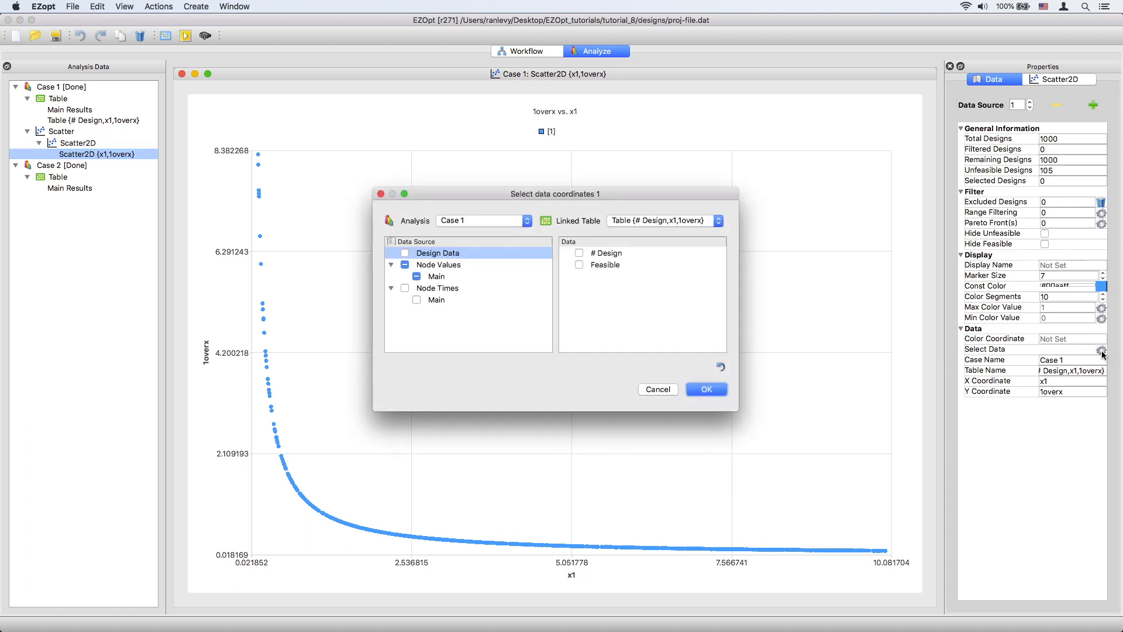
left_click(579, 253)
left_click(705, 384)
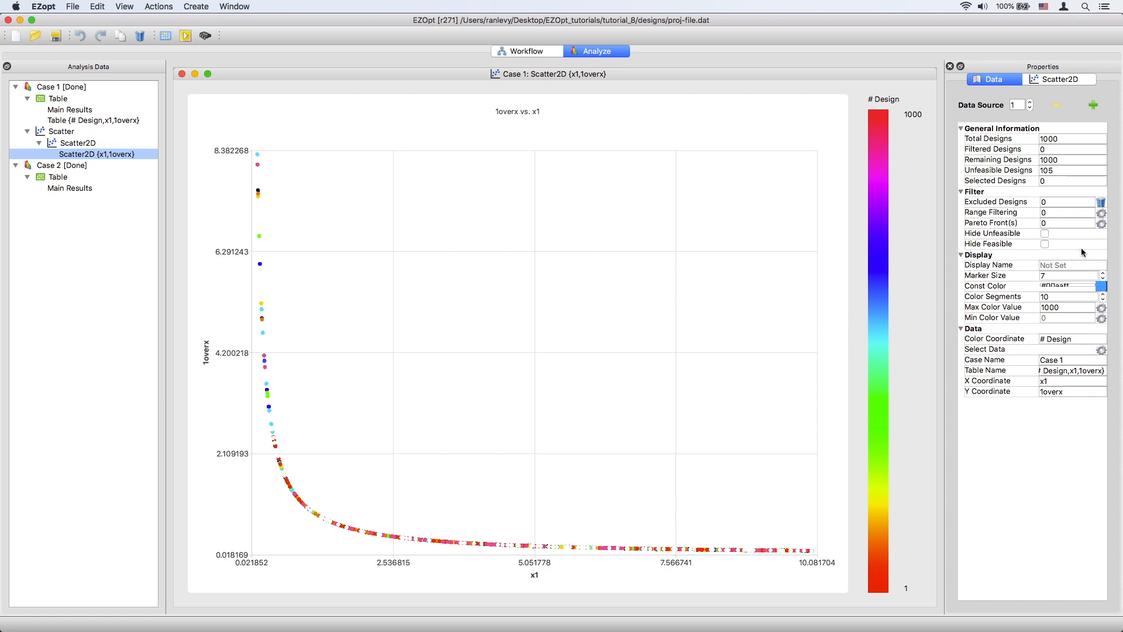
Review the colormap choices in the scatter plot's own display properties, keeping HSV.
left_click(1056, 83)
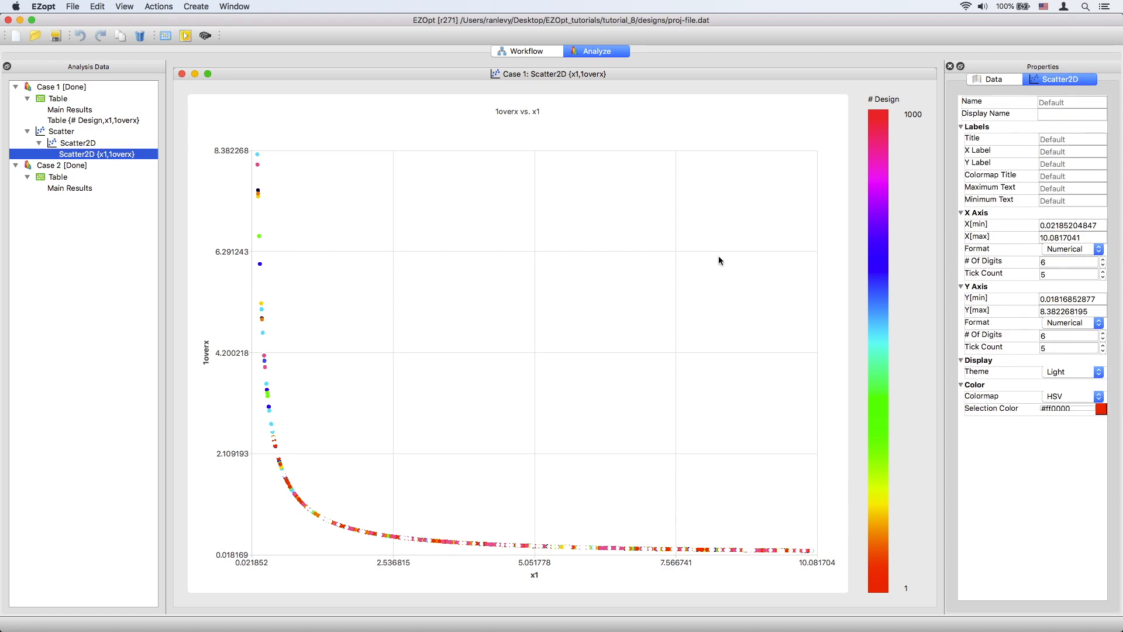
left_click(1090, 398)
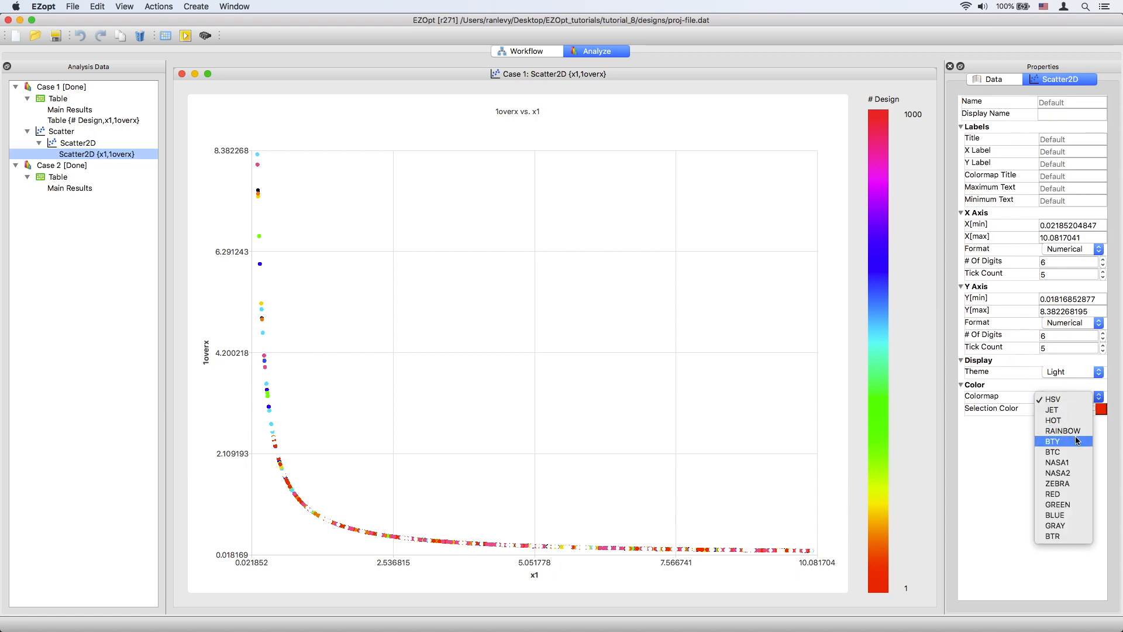
left_click(1017, 428)
Create a Case 1 2D scatter plot linked to Main Results, with x2 as X and x as Y.
left_click(193, 7)
mouse_move(220, 34)
left_click(318, 34)
left_click(665, 221)
left_click(644, 209)
left_click(468, 276)
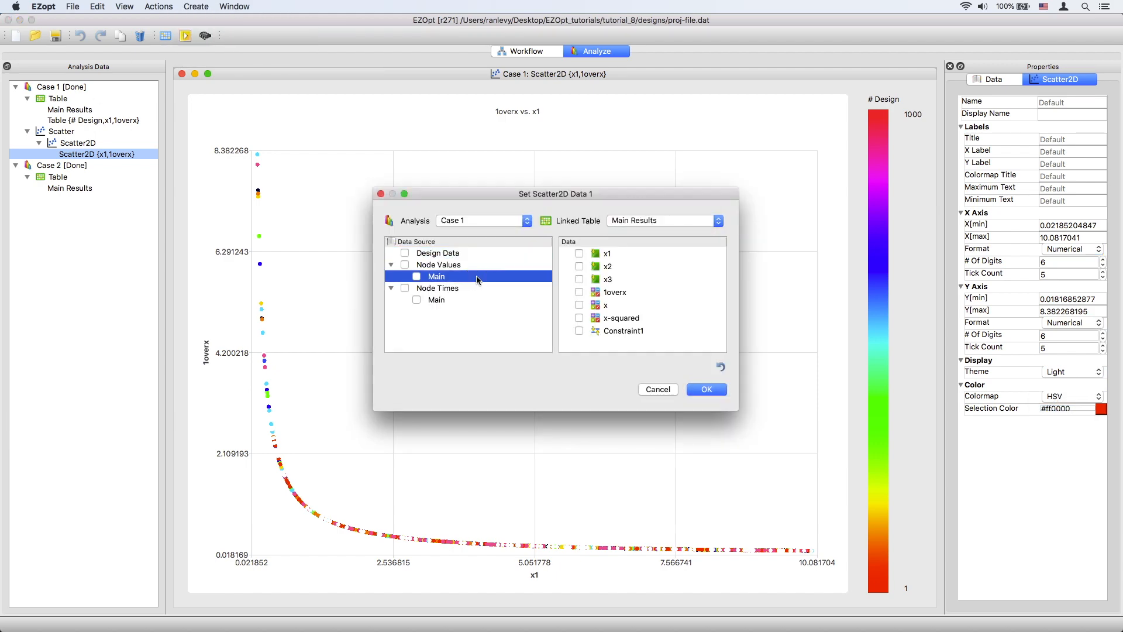
left_click(579, 266)
left_click(579, 305)
left_click(706, 389)
Create a Case 1 2D scatter plot linked to Main Results, with x3 as X and x-squared as Y.
left_click(196, 7)
left_click(303, 34)
left_click(644, 221)
left_click(639, 210)
left_click(468, 276)
left_click(579, 279)
left_click(579, 317)
left_click(707, 389)
Tile the plot and table windows, and replace the Case 2 Main Results window with a widened Case 1 Main Results table.
left_click(234, 6)
left_click(240, 33)
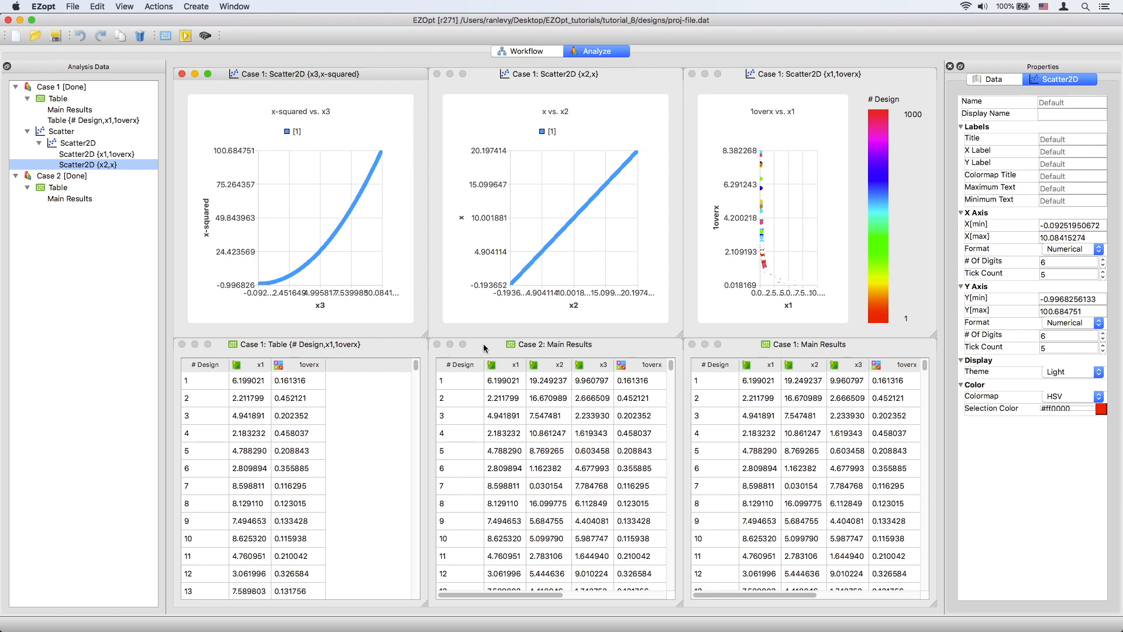
left_click(450, 344)
left_click(691, 420)
left_click_drag(721, 344, 466, 345)
left_click_drag(678, 603, 934, 606)
Remove # Design from the data selection of the x1, 1overx scatter plot so it has no color coordinate.
left_click(125, 165)
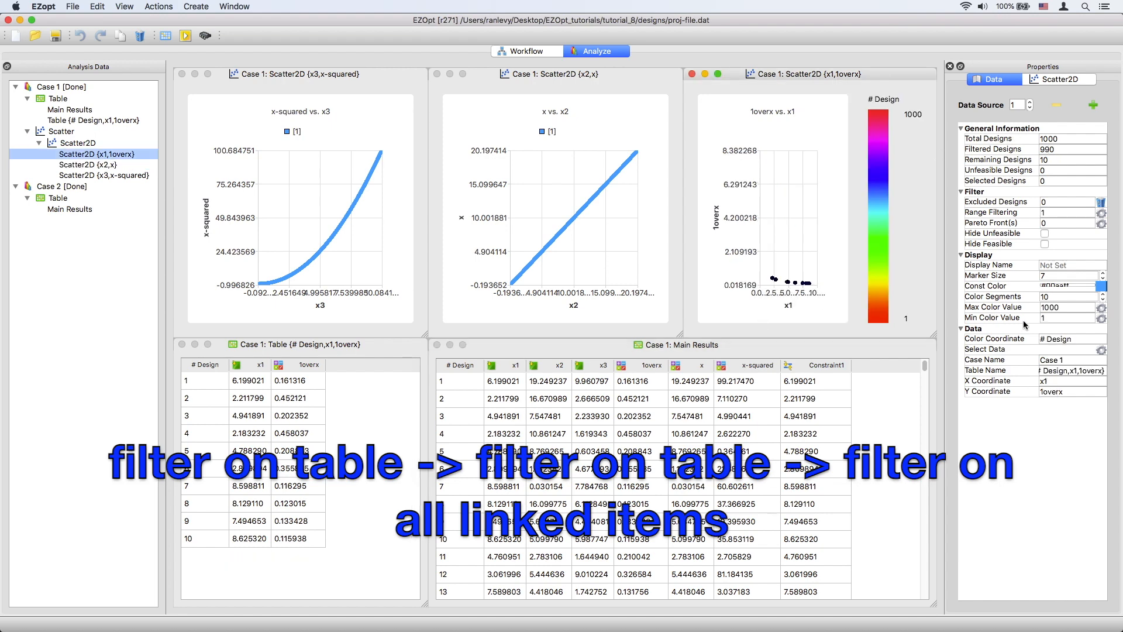
left_click(1100, 352)
left_click(583, 256)
left_click(691, 385)
Remove the # Design range filter from the custom x1, 1overx table and select its linked scatter plot.
left_click(253, 565)
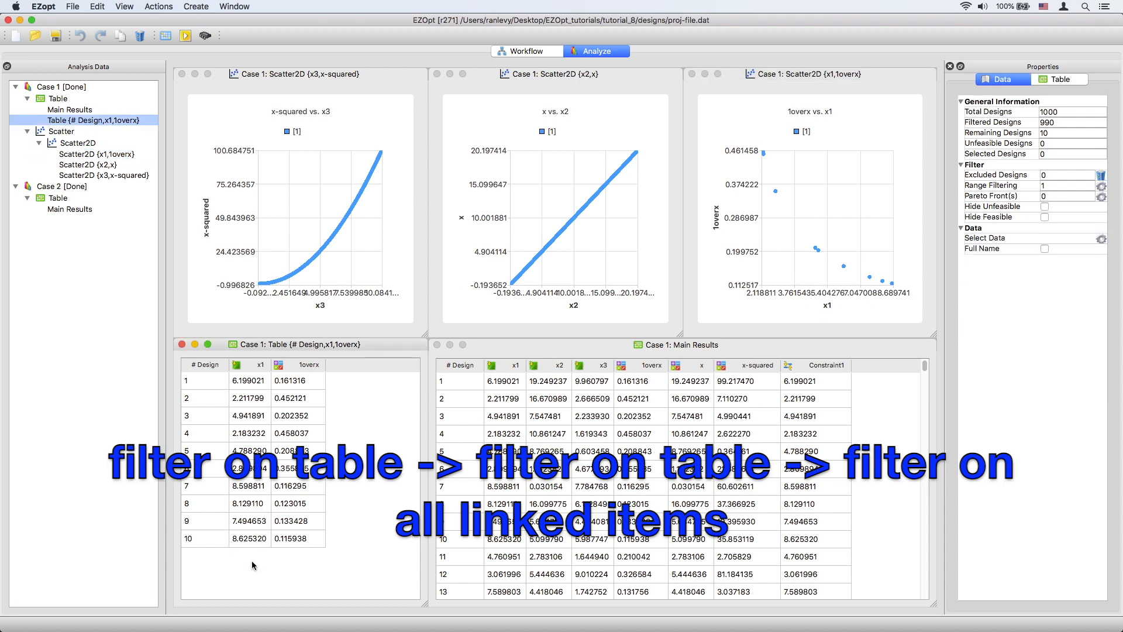
left_click(1102, 186)
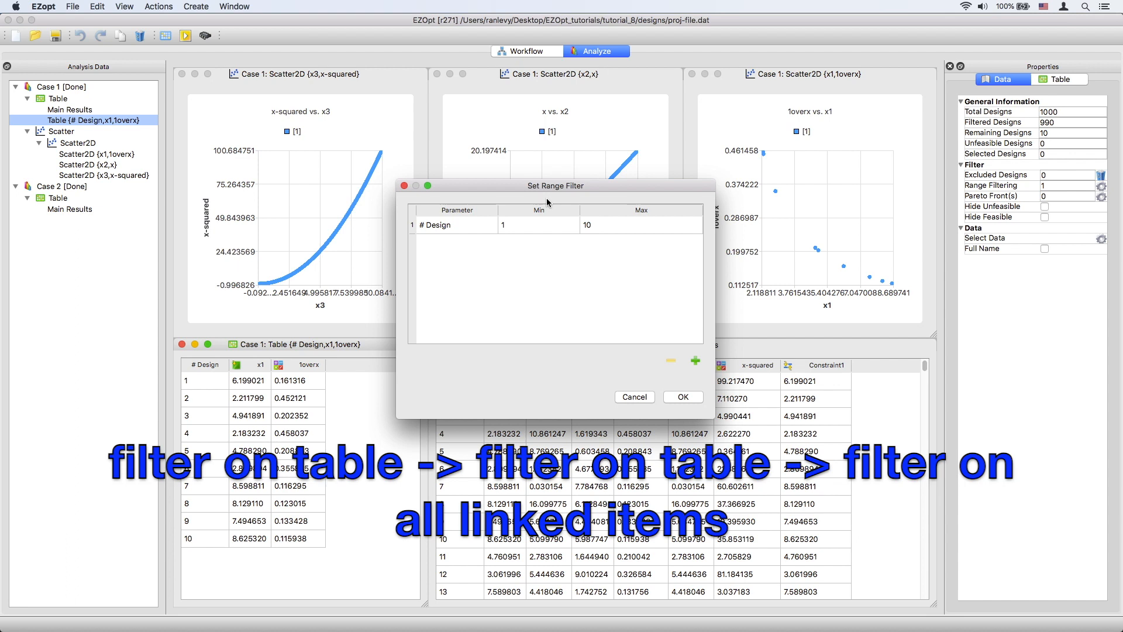
left_click(563, 235)
left_click(671, 361)
left_click(685, 397)
left_click(736, 319)
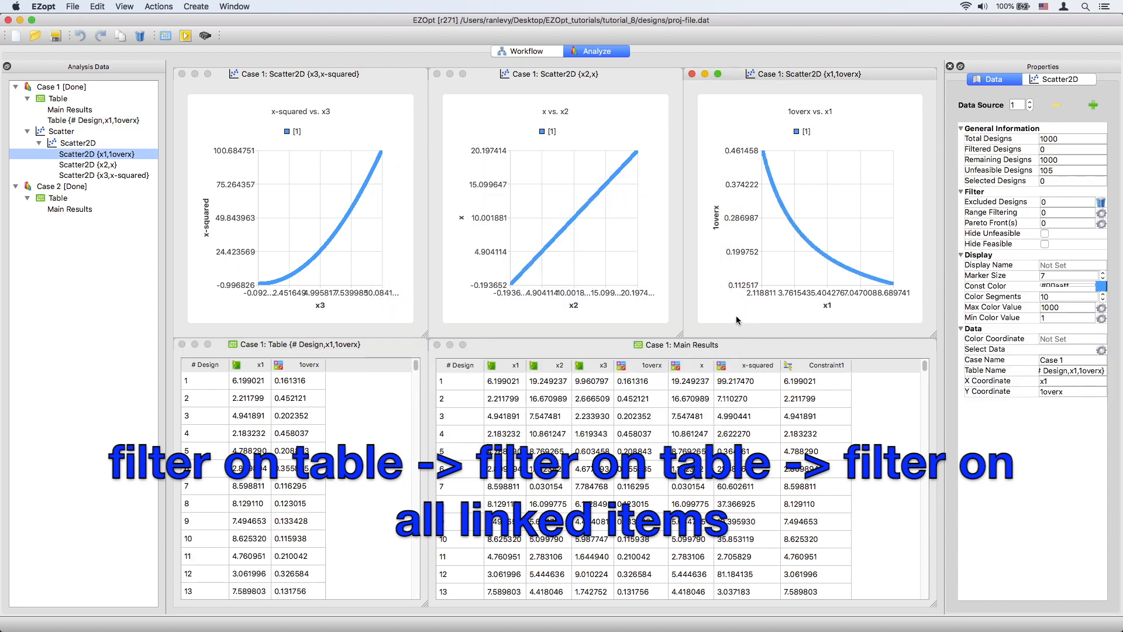
Add a # Design range filter with a maximum of 30 to the x2, x scatter plot.
left_click(105, 165)
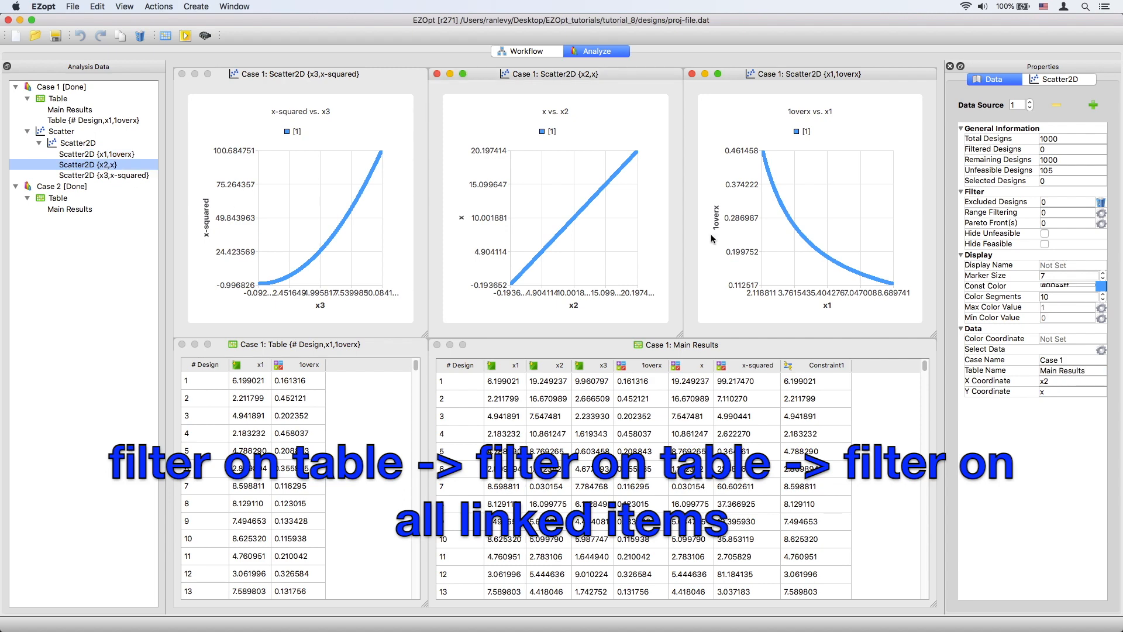
left_click(1101, 214)
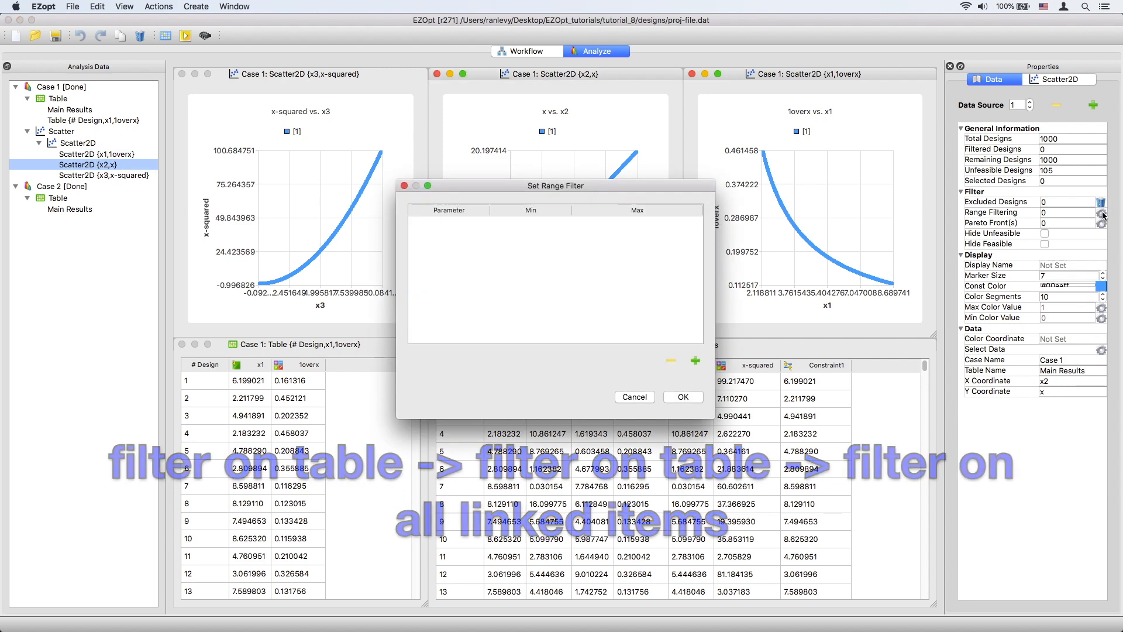
left_click(695, 361)
left_click(579, 232)
left_click(711, 388)
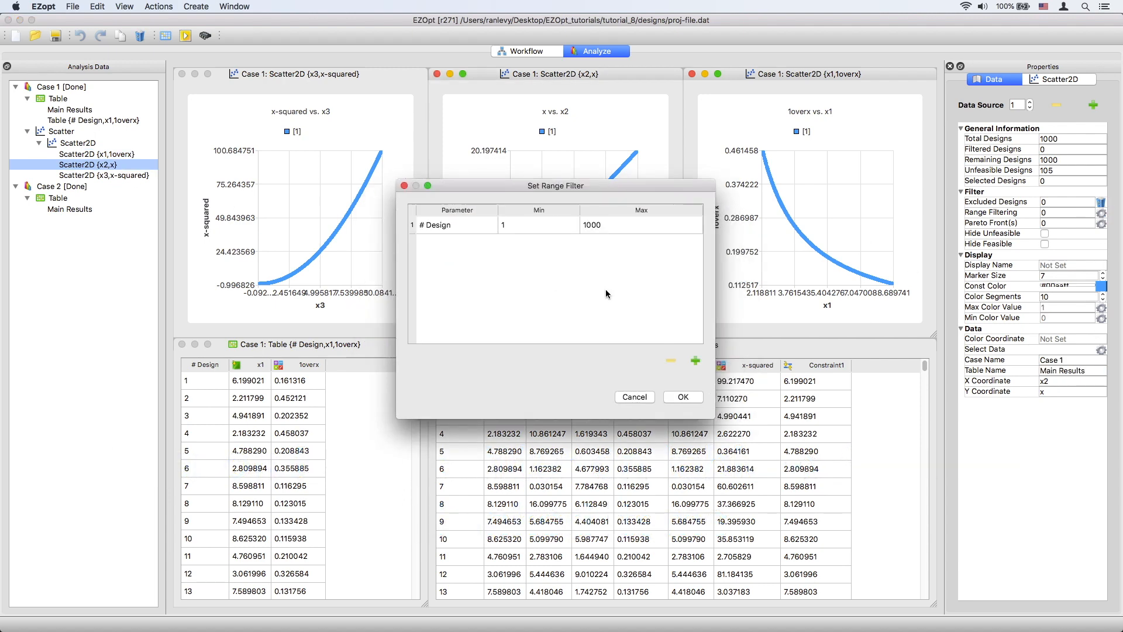
type("30")
key("Return")
left_click(682, 397)
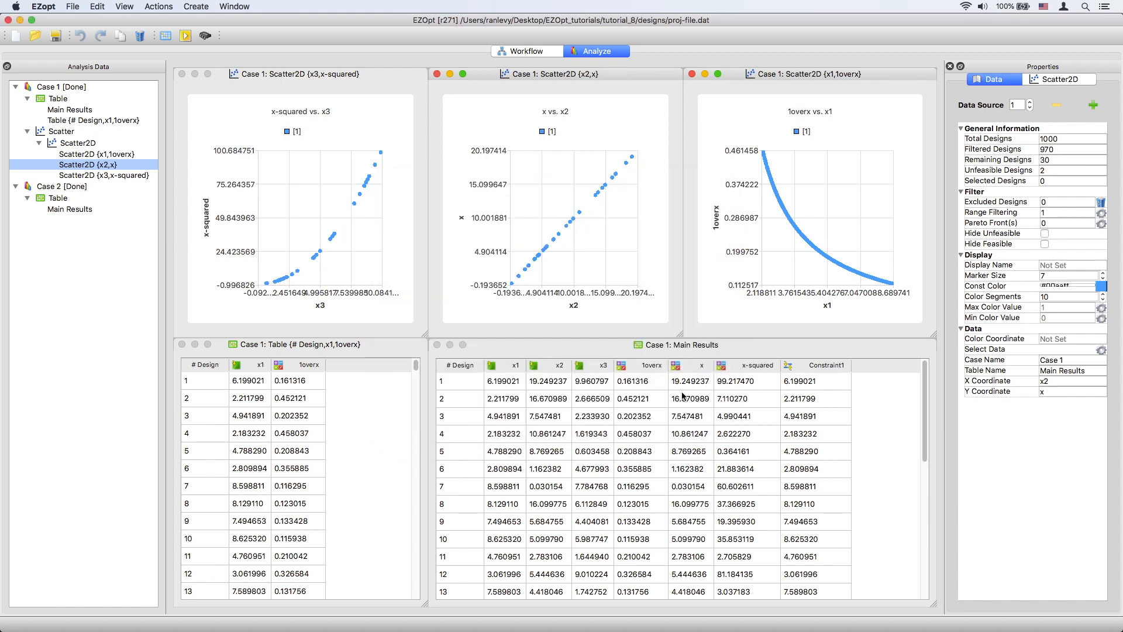
Remove the # Design range filter from the x2, x scatter plot.
mouse_move(920, 372)
left_mouse_down()
mouse_move(925, 502)
mouse_move(924, 359)
left_mouse_up()
left_click(1101, 213)
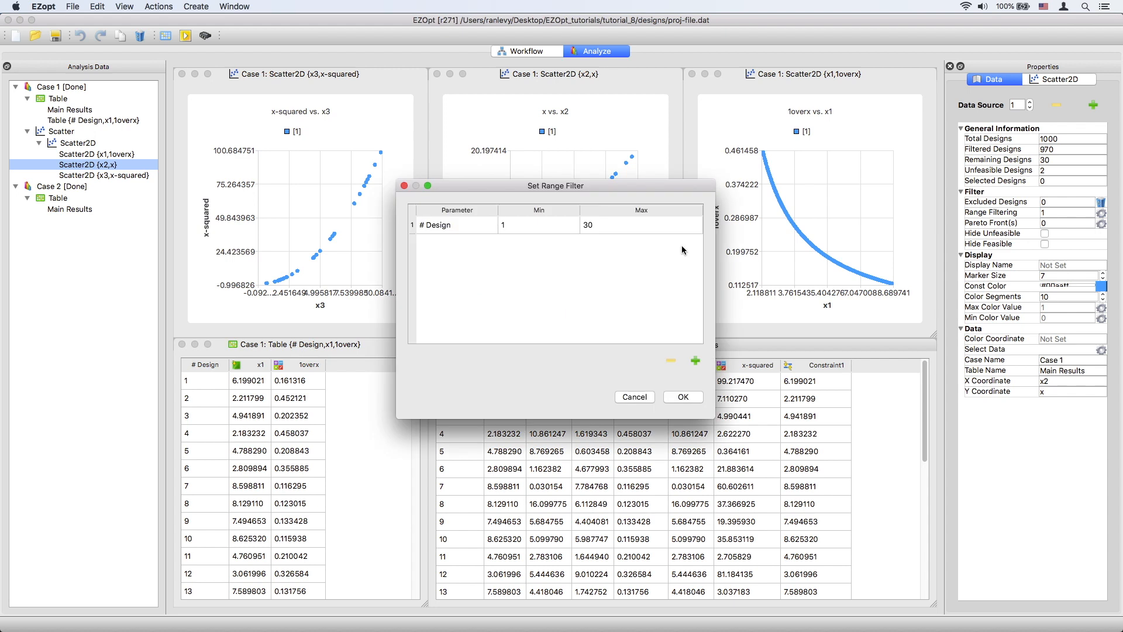
left_click(670, 361)
left_click(683, 397)
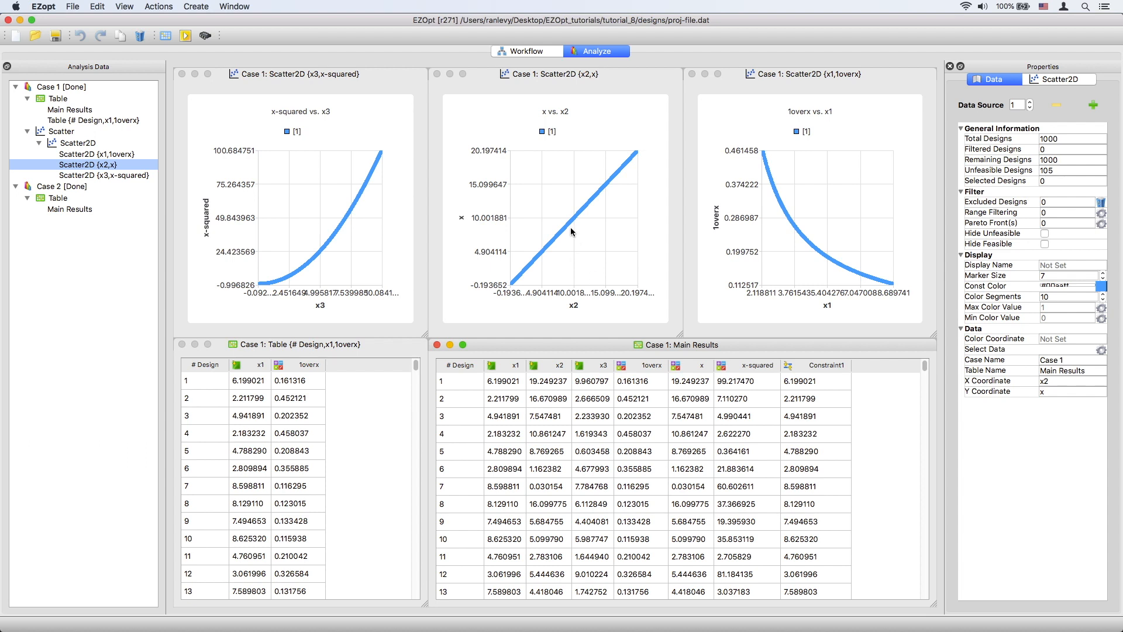
Add a second data source from Main Results to the x2, x scatter plot with x1 as X and 1overx as Y, then maximize the plot.
left_click(133, 166)
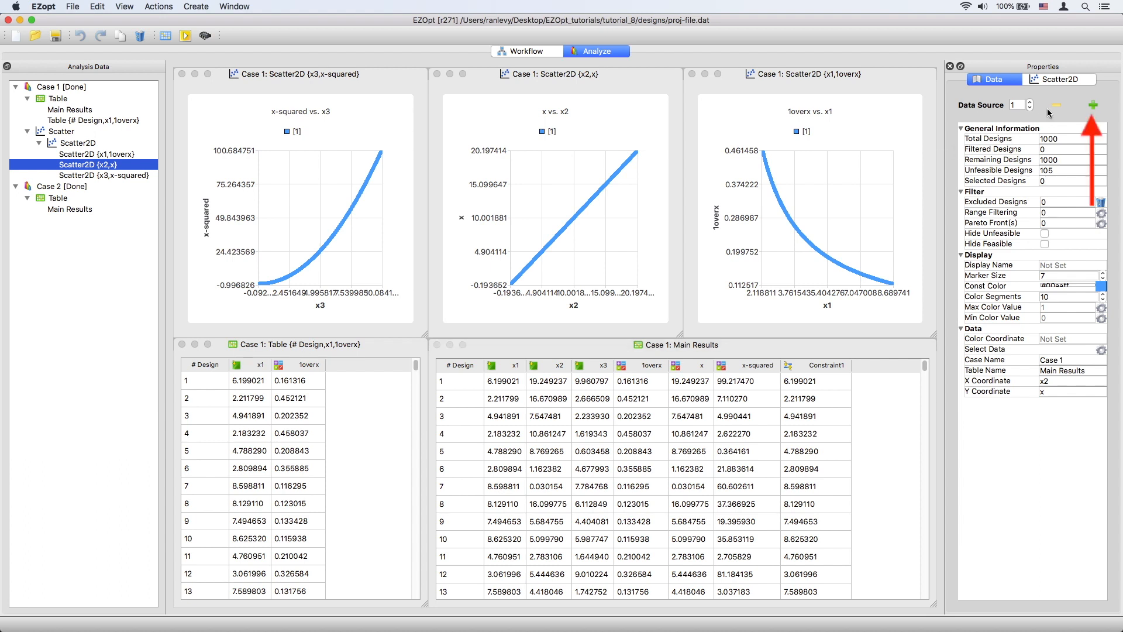
left_click(1093, 106)
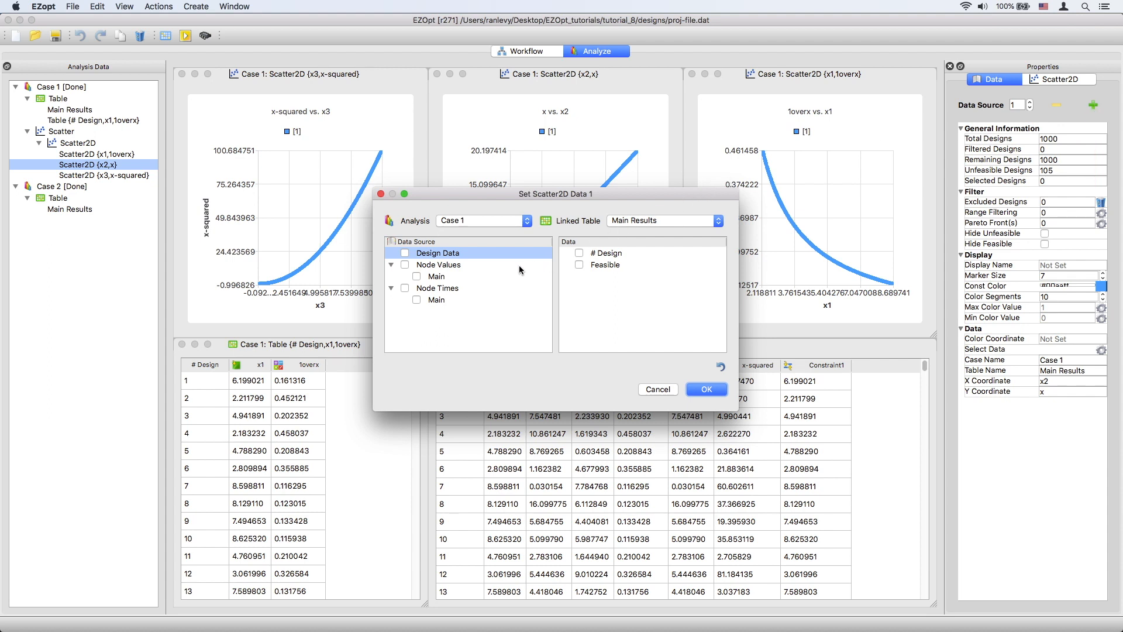
left_click(487, 273)
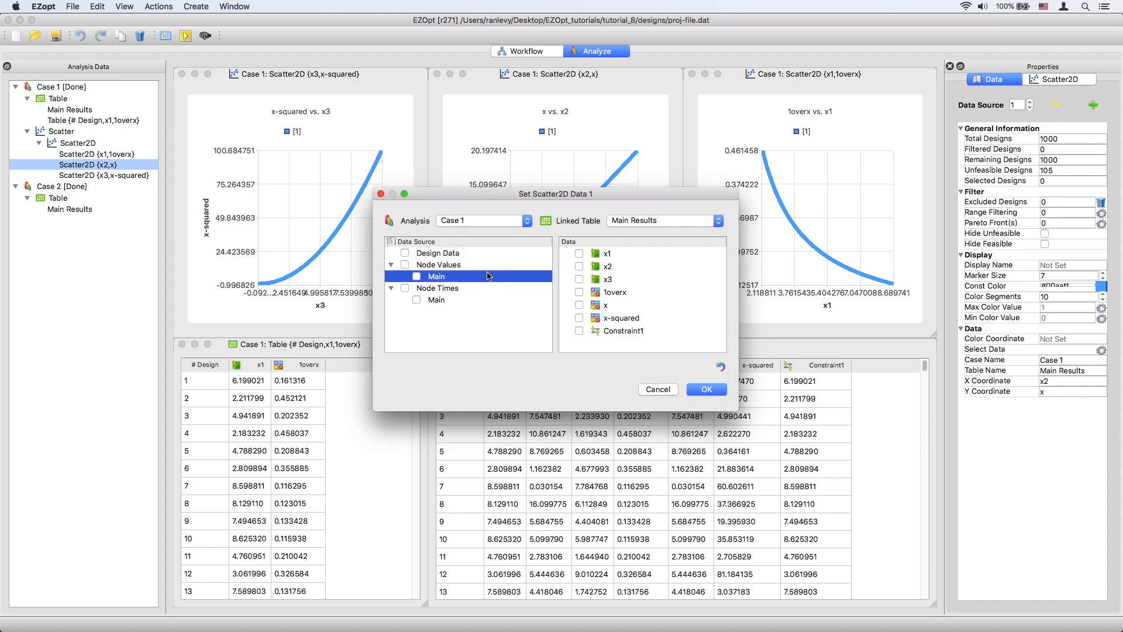
left_click(579, 254)
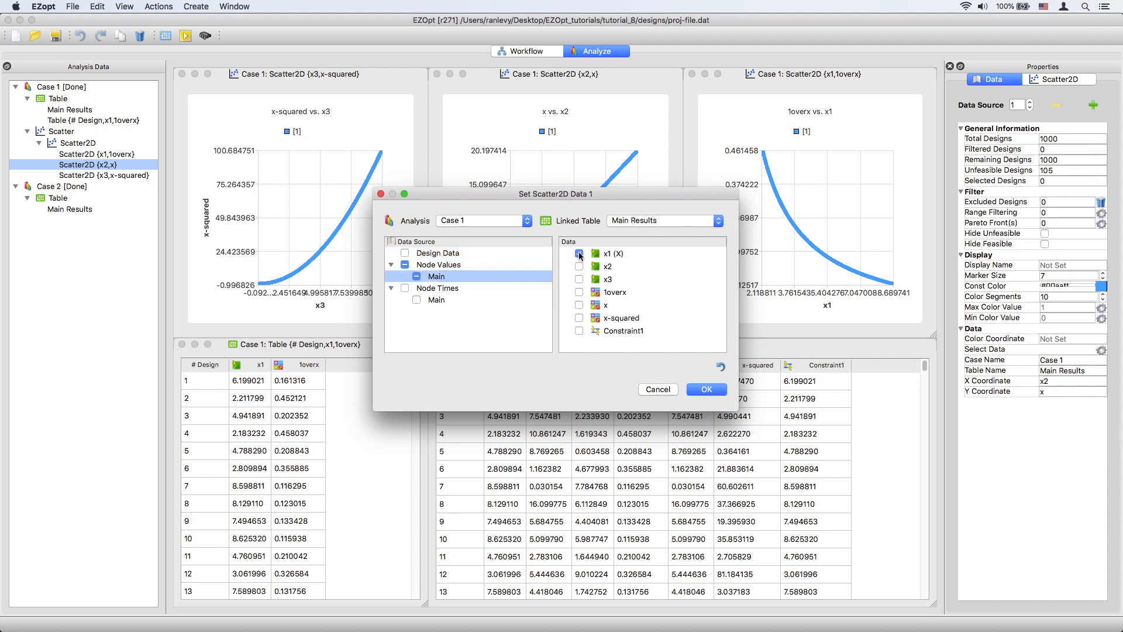
left_click(579, 293)
left_click(706, 389)
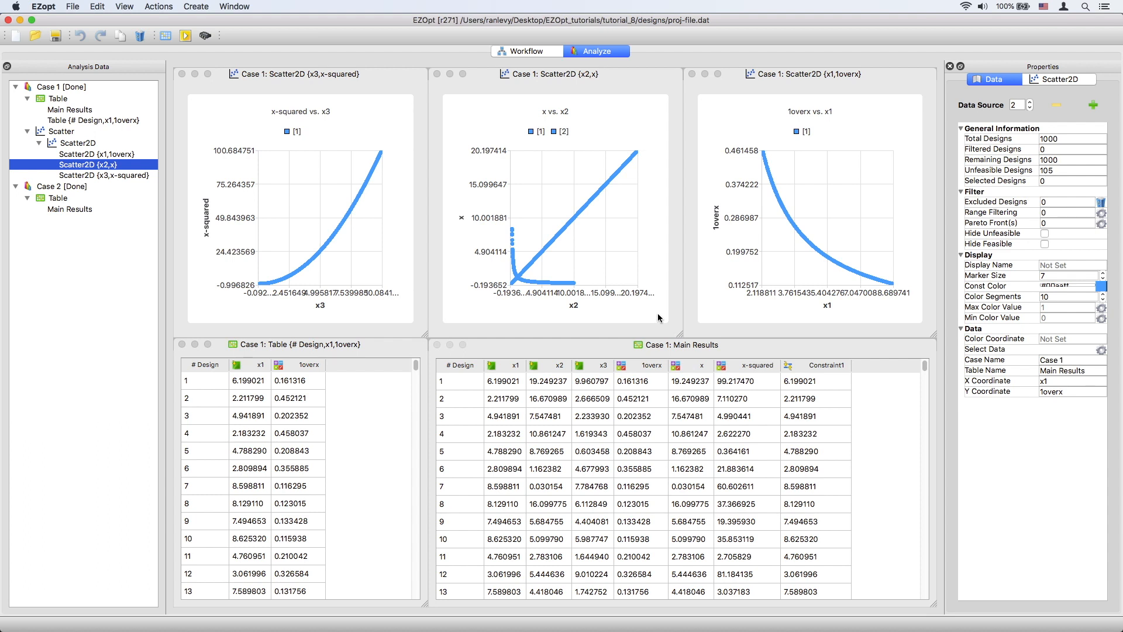
double_click(588, 75)
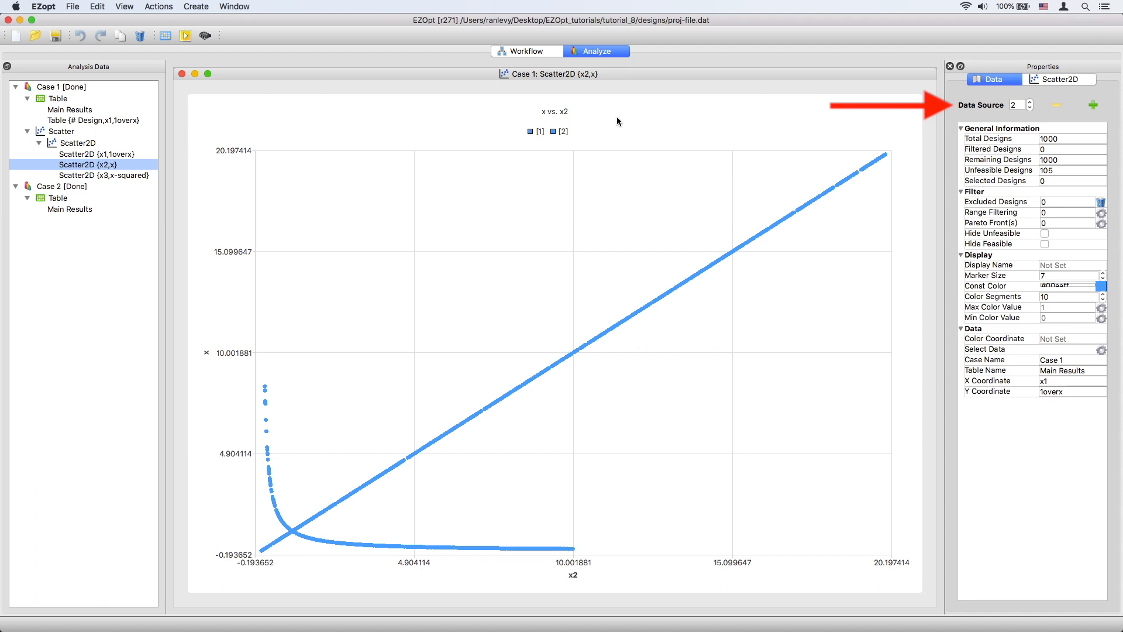
Set the display name of the second data source to "1 over x" and of the first to "x".
left_click(1079, 264)
type("1 over x")
key("Return")
left_click(1030, 108)
left_click(1075, 265)
type("x")
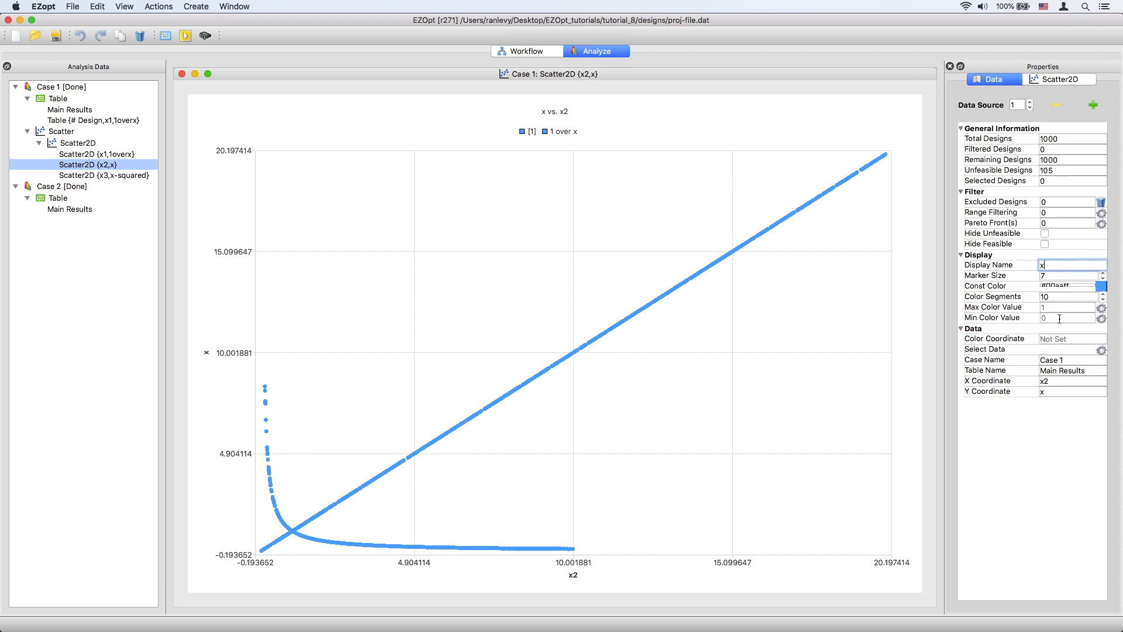
left_click(1046, 407)
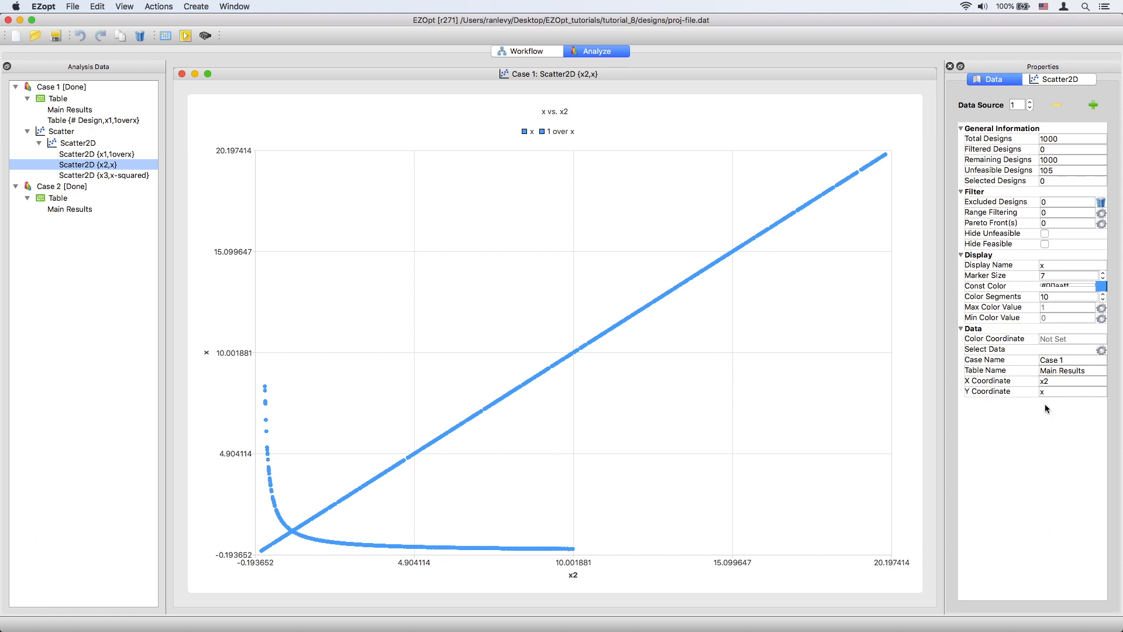
Rename the first data source's display name to "y = x" and the second's to "y = 1/x".
left_click_drag(1051, 267, 1037, 263)
left_click(1049, 410)
type("y = x")
left_click(1058, 407)
left_click(1030, 102)
left_click(1038, 260)
key("super+a")
type("y = 1/x")
left_click(1038, 416)
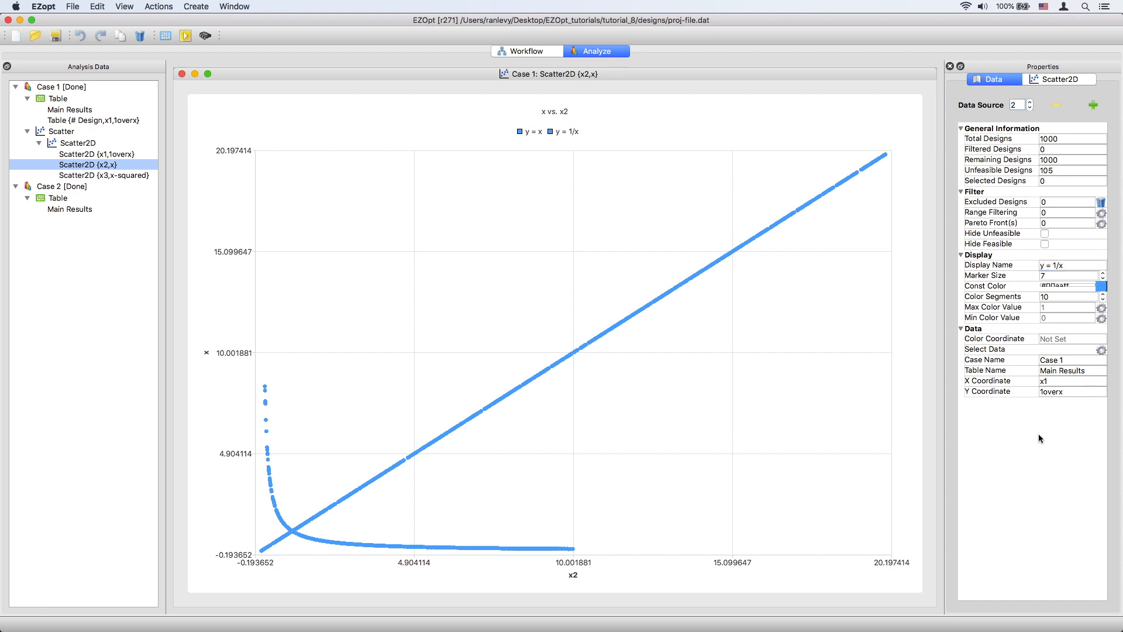
Change the constant color of the y = 1/x data source to red.
left_click(1101, 286)
left_click_drag(17, 493, 108, 475)
left_click(102, 583)
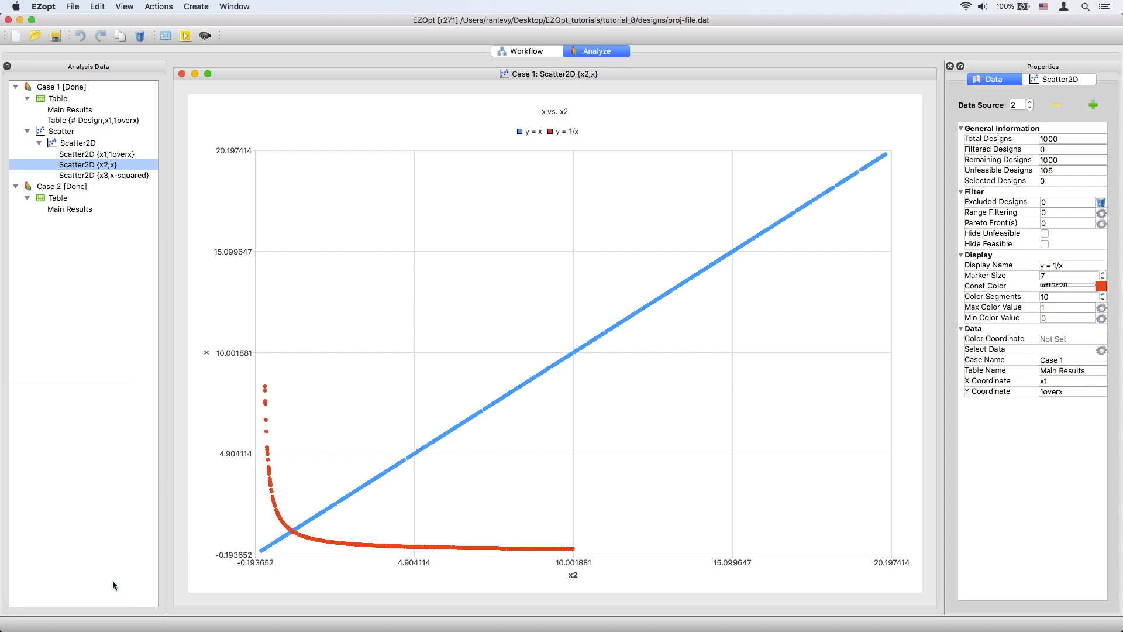
Label the scatter plot's axes x and y and title it "y vs. x - branch 1 and 2 results".
left_click(1047, 80)
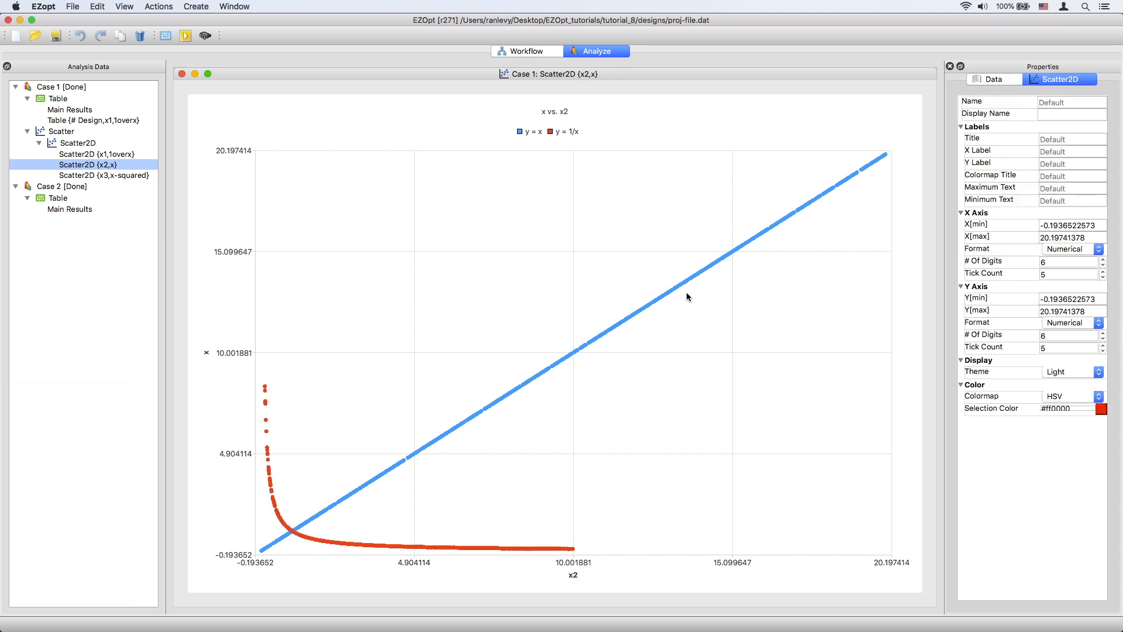
left_click(1056, 152)
type("X")
left_click(1061, 163)
type("y")
left_click(1064, 140)
type("y vs. x - branc")
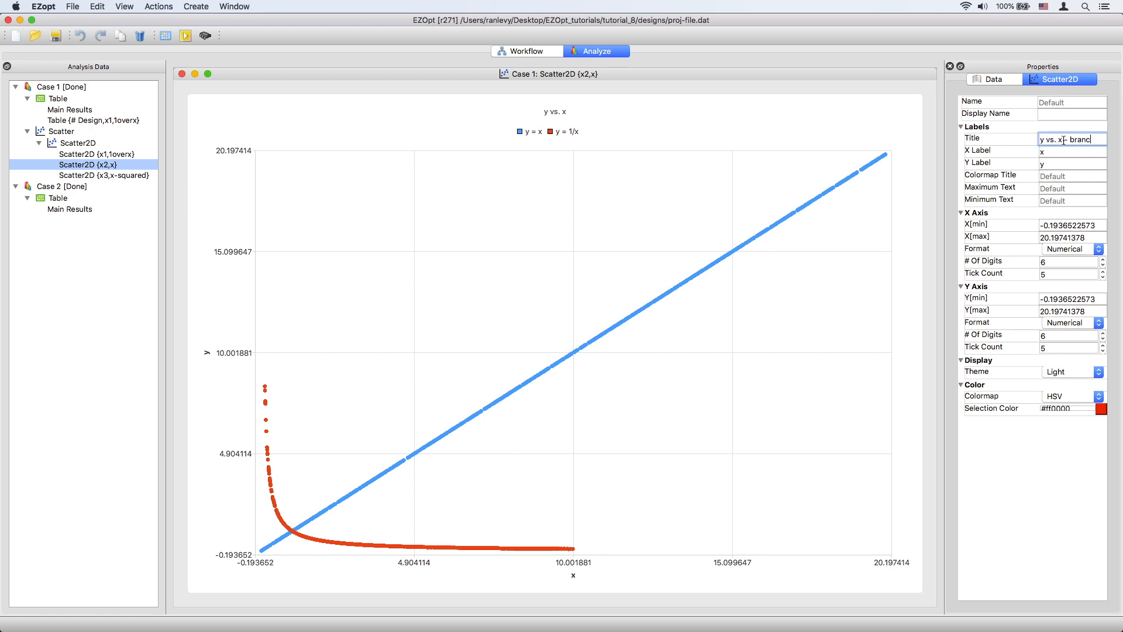
type("h 1 and 2 results")
key("Return")
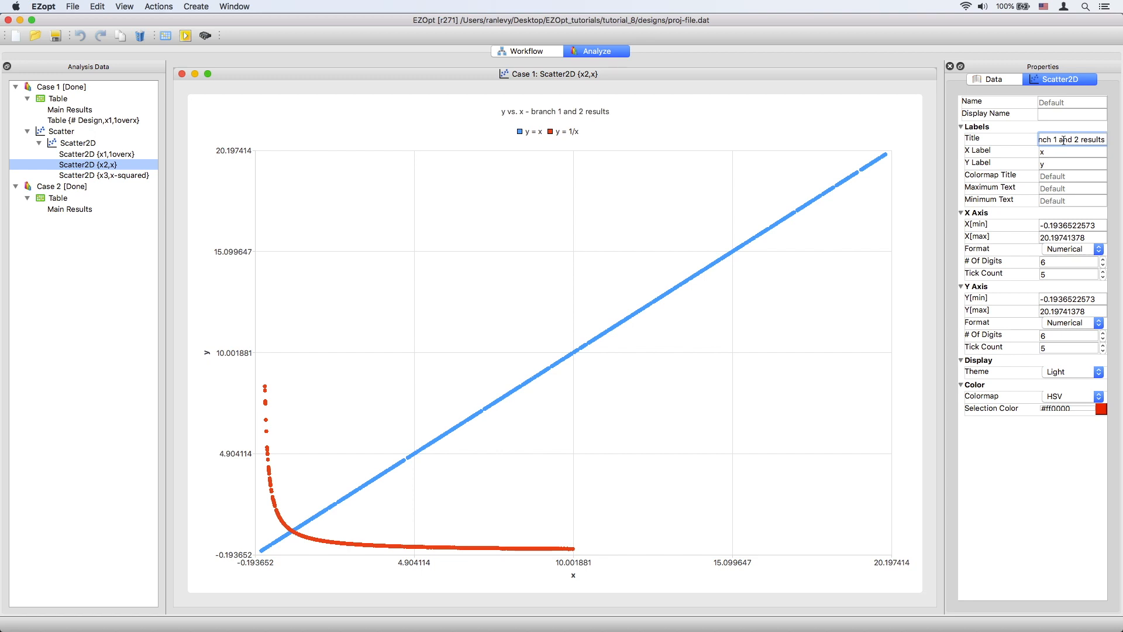
Set the X axis range to 0–20 with 1 digit and a tick count of 9.
triple_click(1078, 224)
type("0")
key("Tab")
type("20")
left_click(1075, 273)
left_click_drag(1092, 263, 1030, 264)
type("1")
left_click(1072, 273)
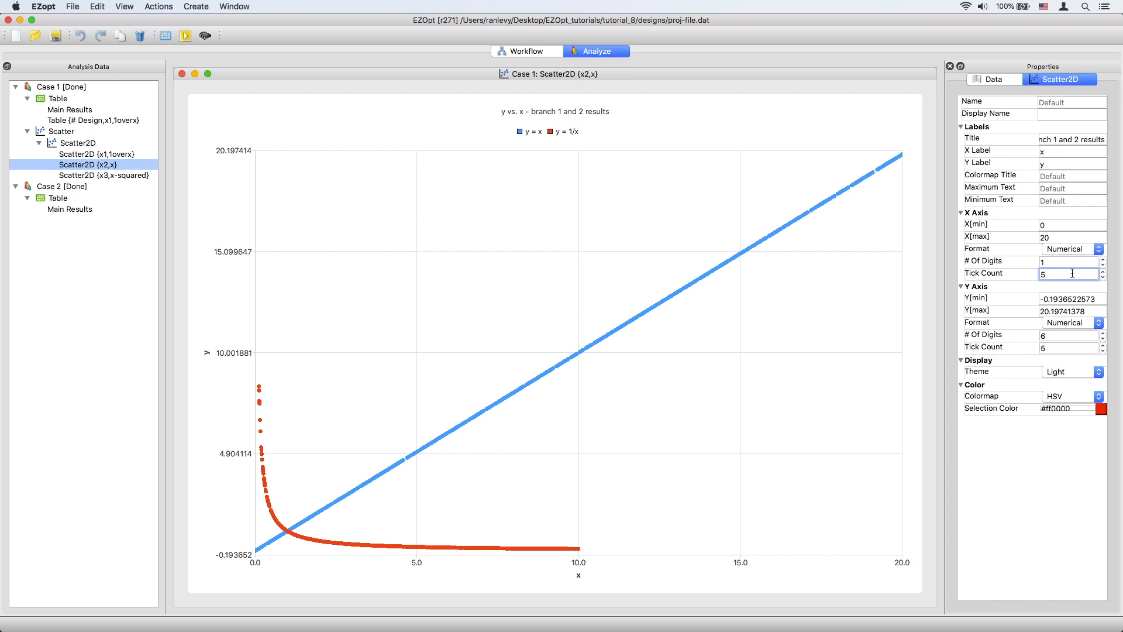
left_click(1102, 271)
left_click(1102, 271)
left_click(1102, 271)
left_click(1102, 271)
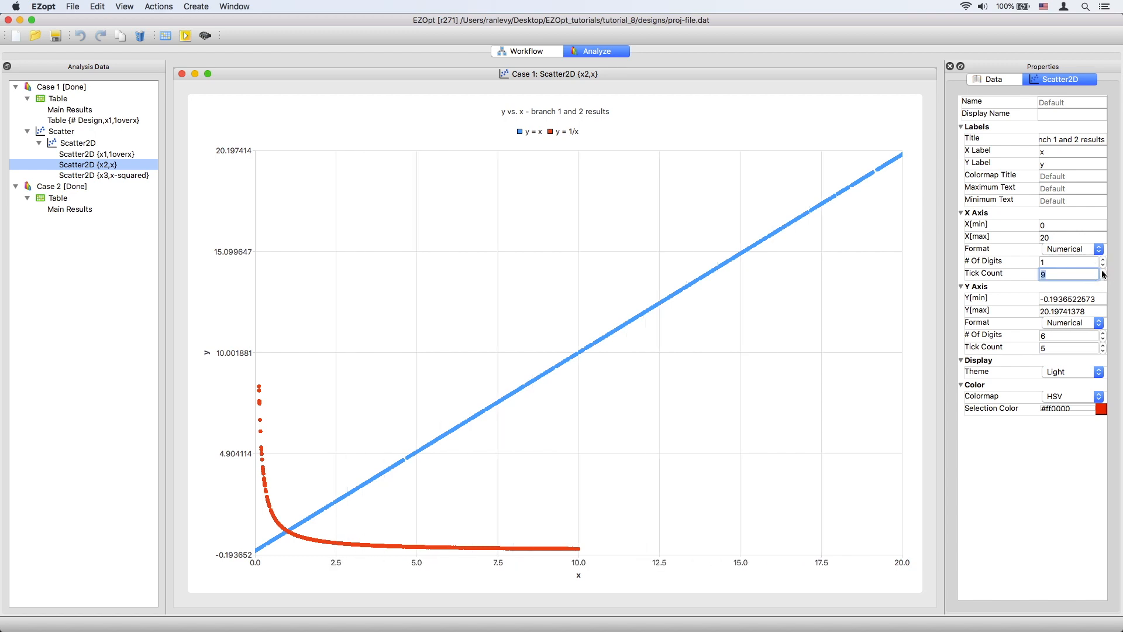
Set the Y axis range to 0–20 with 1 digit and a tick count of 9, and apply the Cerulean blue theme.
left_click(1082, 299)
type("0")
left_click(1099, 311)
type("20")
left_click_drag(1066, 337, 1030, 335)
type("1")
key("Tab")
left_click(1103, 345)
left_click(1103, 345)
left_click(1103, 345)
left_click(1103, 345)
left_click(1103, 333)
left_click(1103, 338)
left_click(1074, 373)
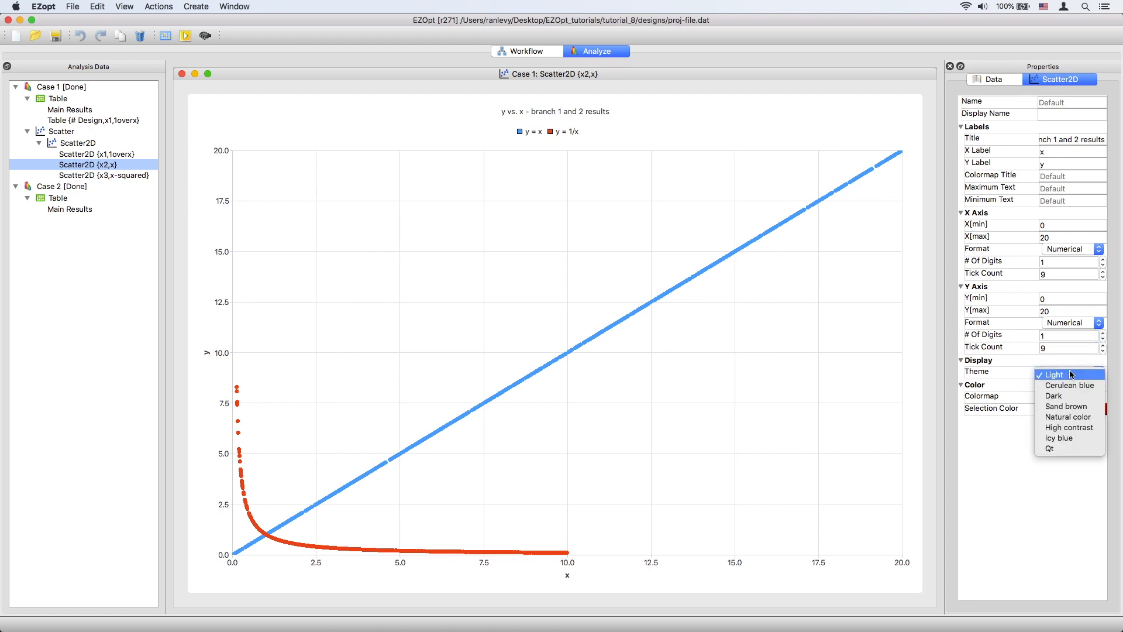
left_click(1075, 385)
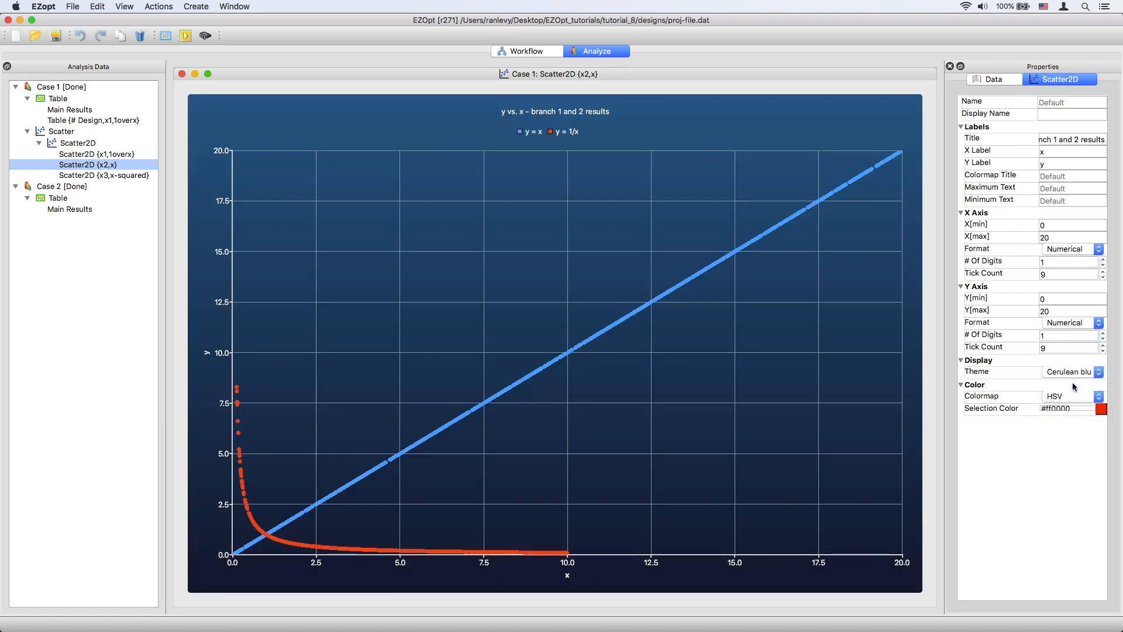
Create a 3D scatter plot from Case 1's Main Results with x1 as X, 1overx as Y and Feasible as Z.
left_click(89, 111)
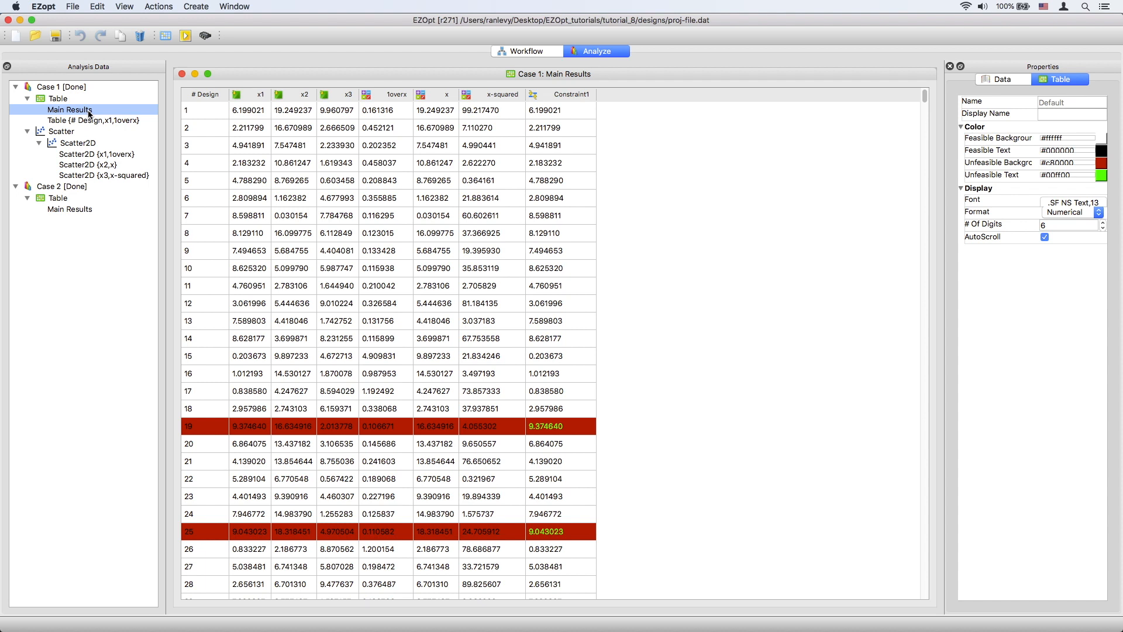
left_click(196, 7)
mouse_move(202, 33)
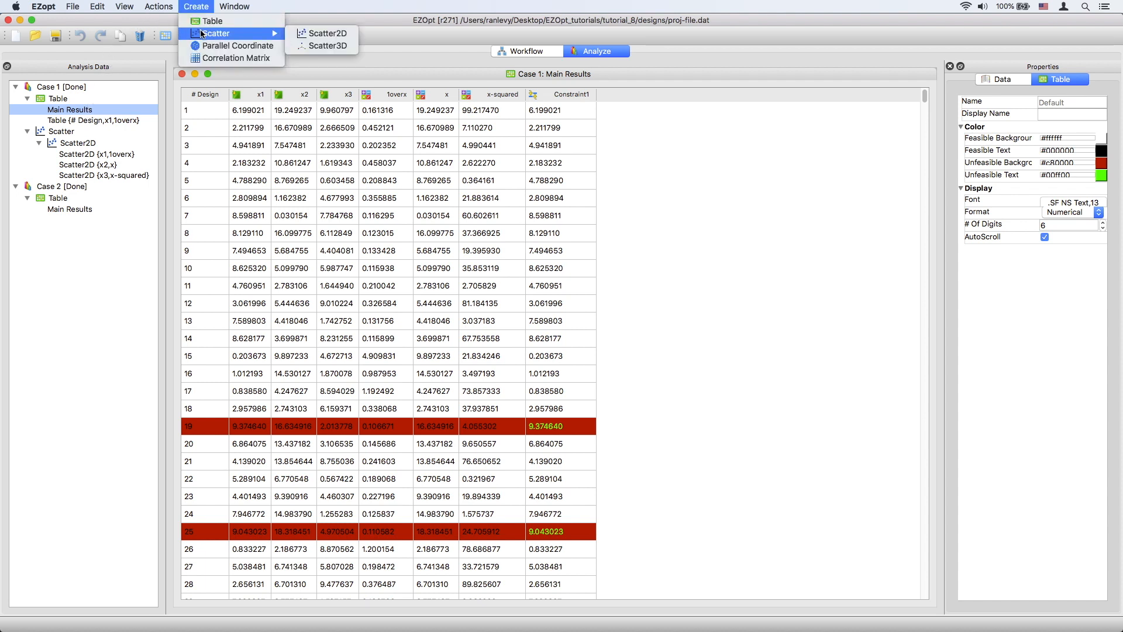
left_click(310, 45)
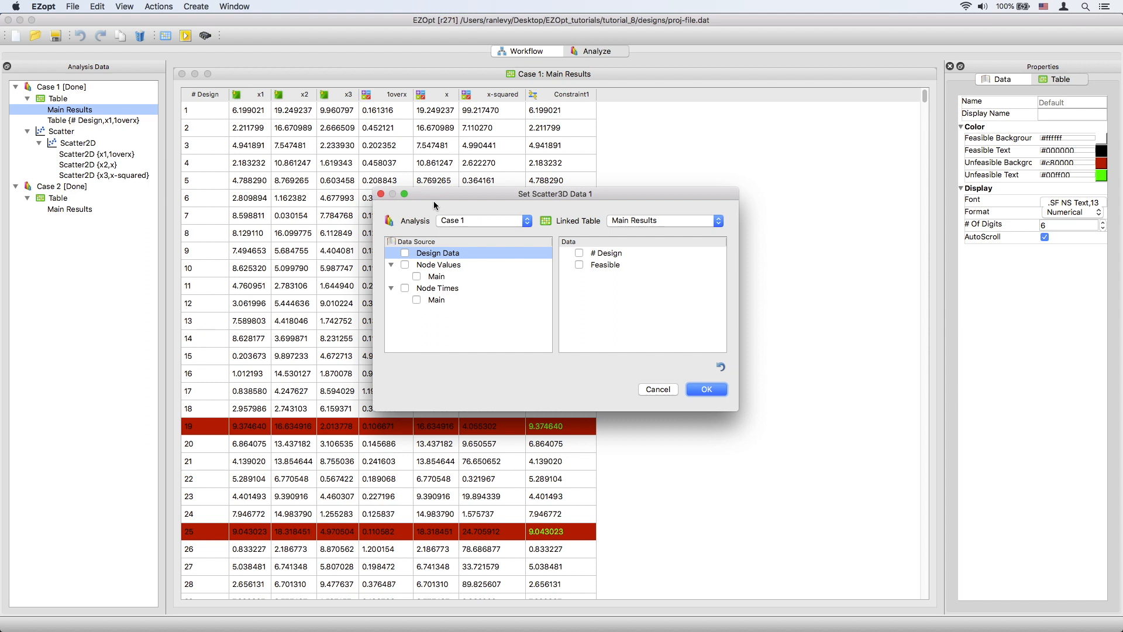
left_click(472, 278)
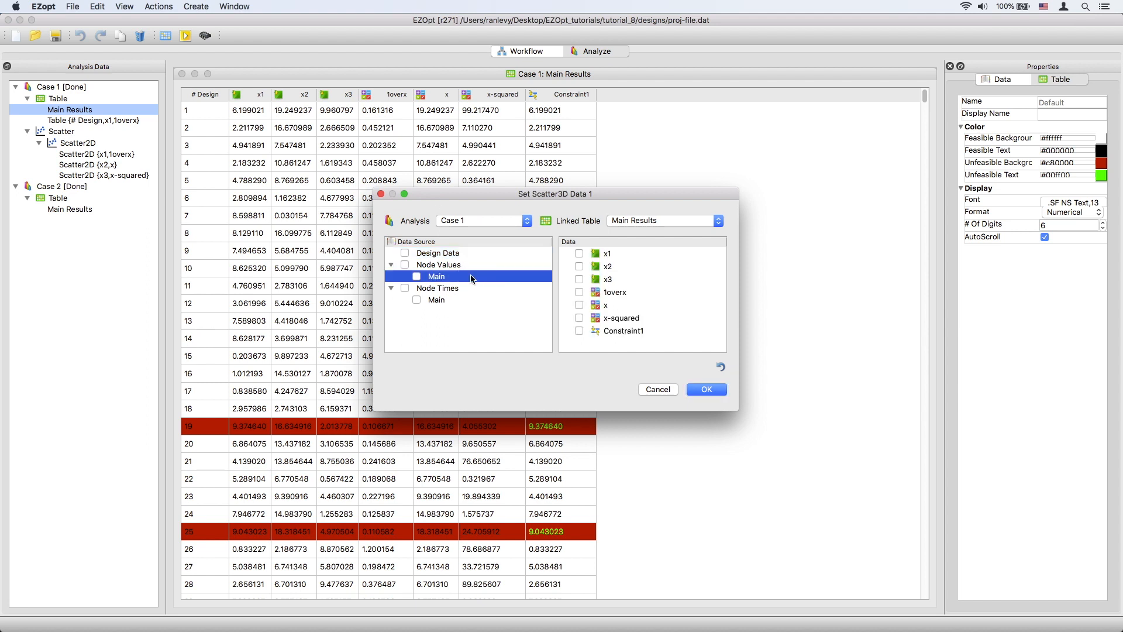
left_click(579, 253)
left_click(579, 292)
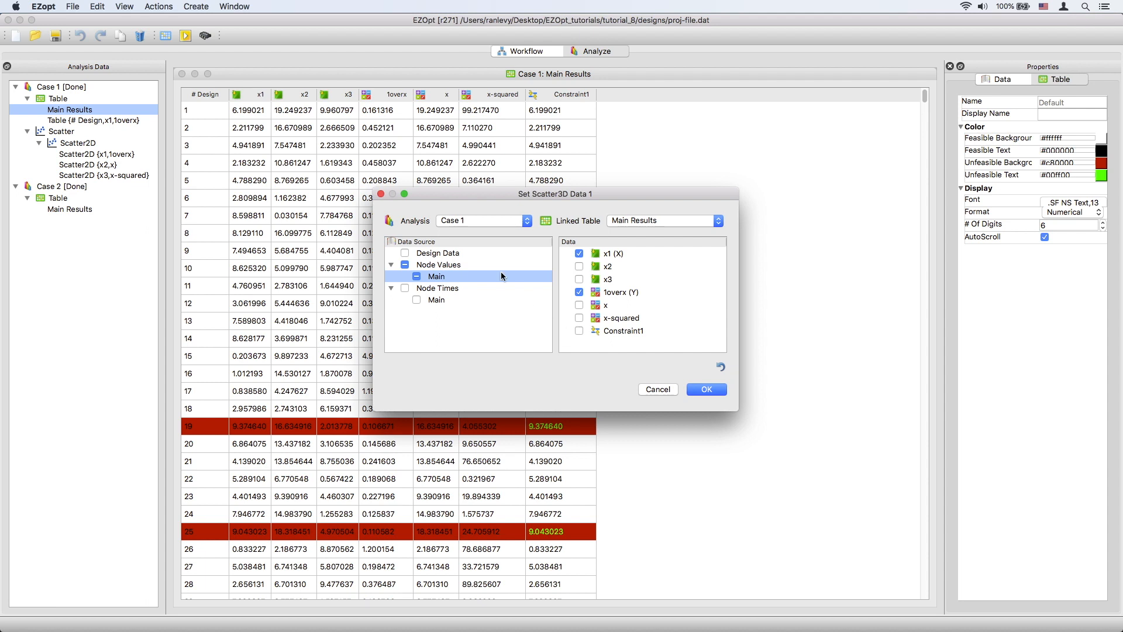
left_click(488, 253)
left_click(579, 265)
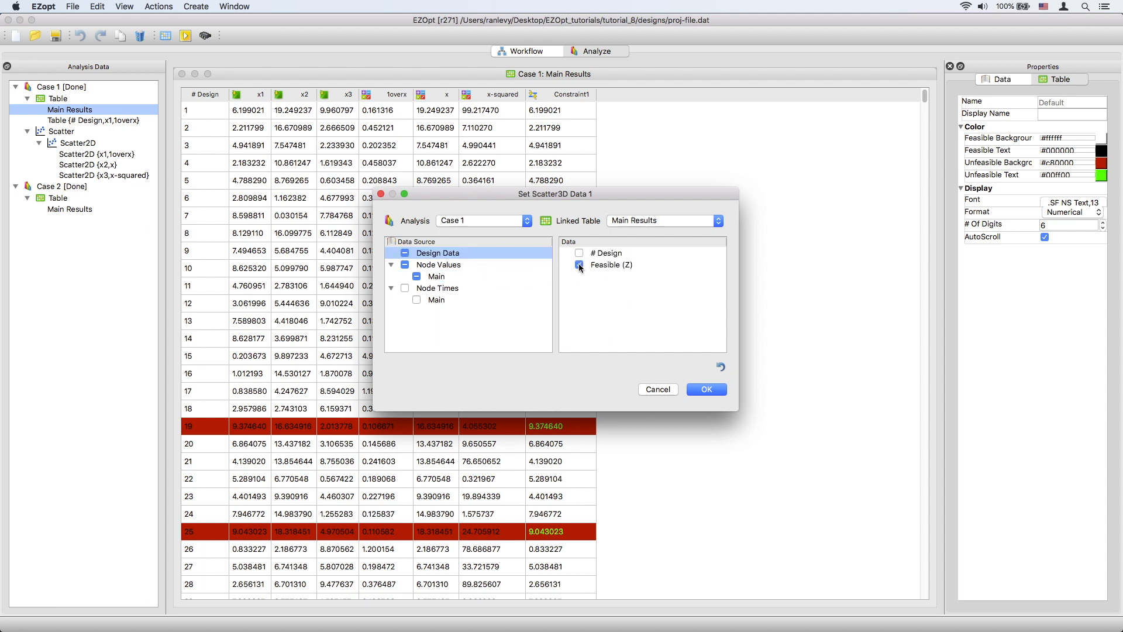
left_click(704, 389)
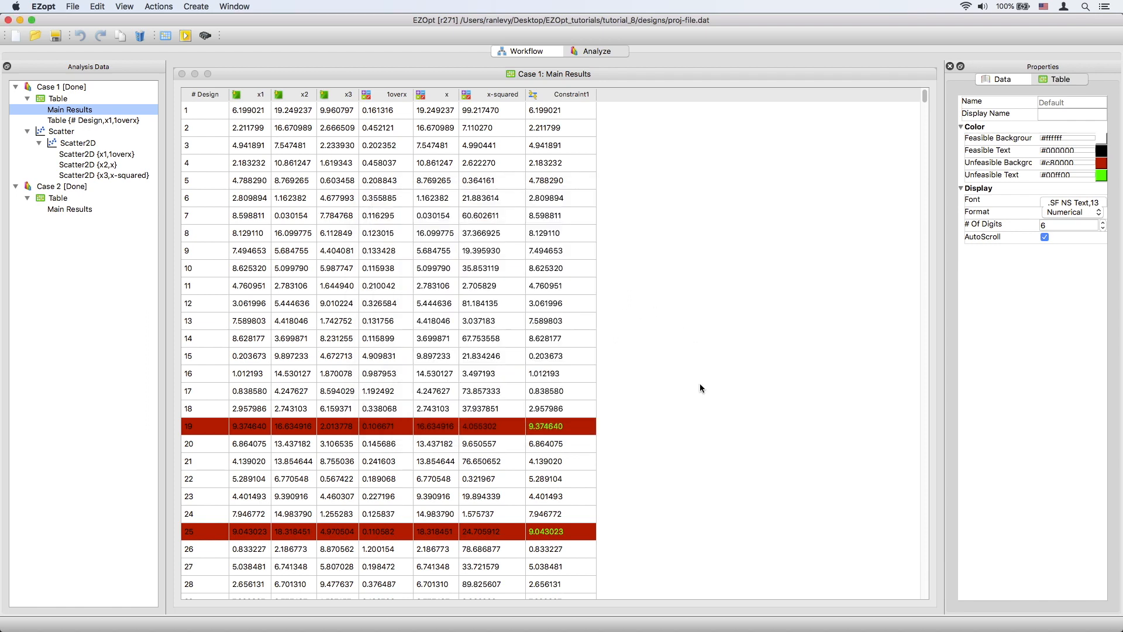
Reassign the 3D scatter plot's coordinates so that Feasible is Y and 1overx is Z.
left_click_drag(647, 389, 447, 417)
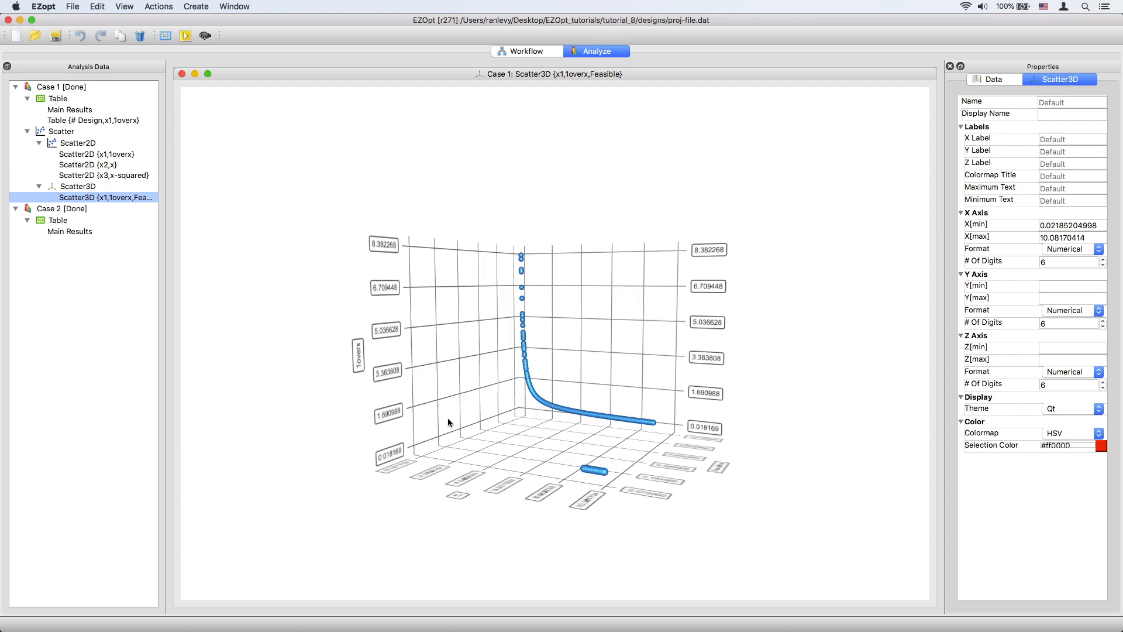
left_click_drag(640, 383, 648, 504)
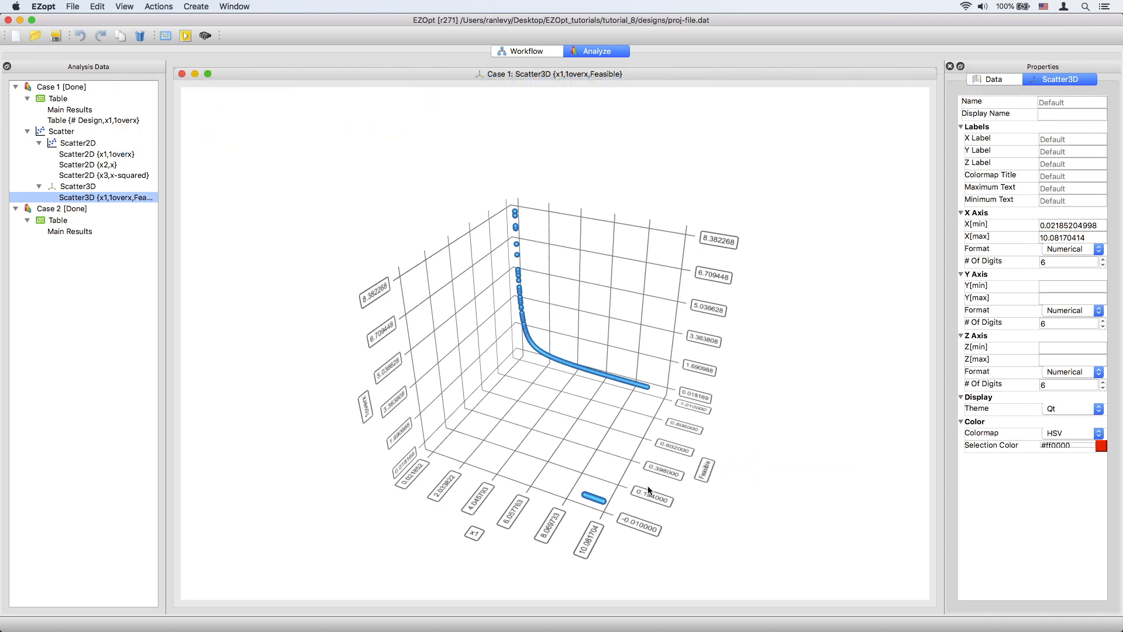
left_click(990, 79)
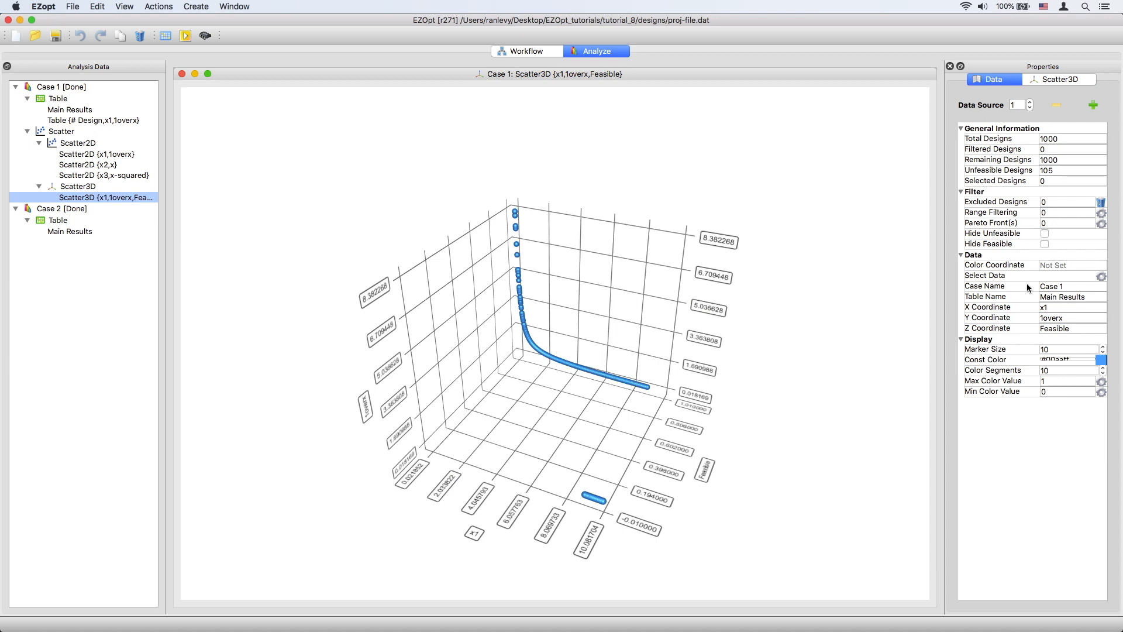
left_click(1102, 276)
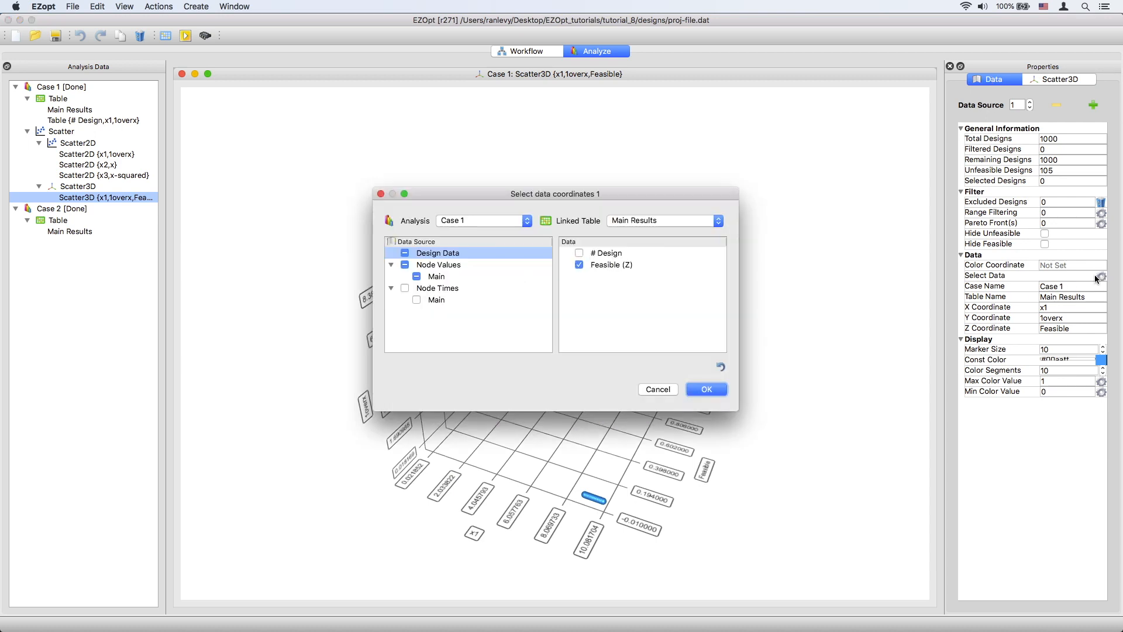
left_click(437, 278)
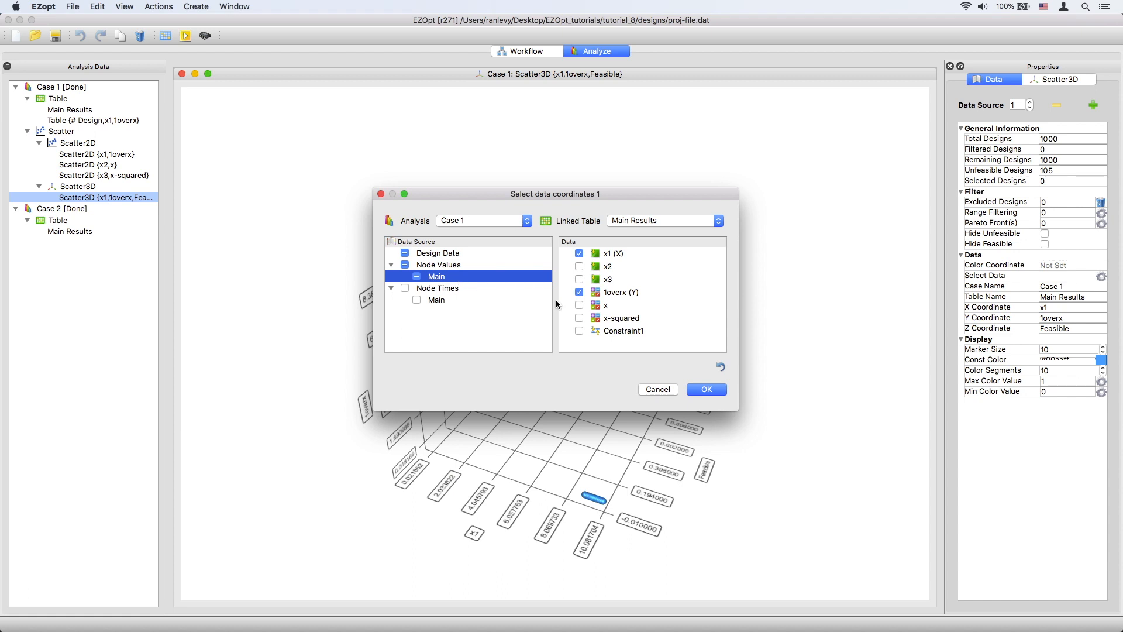
left_click(579, 292)
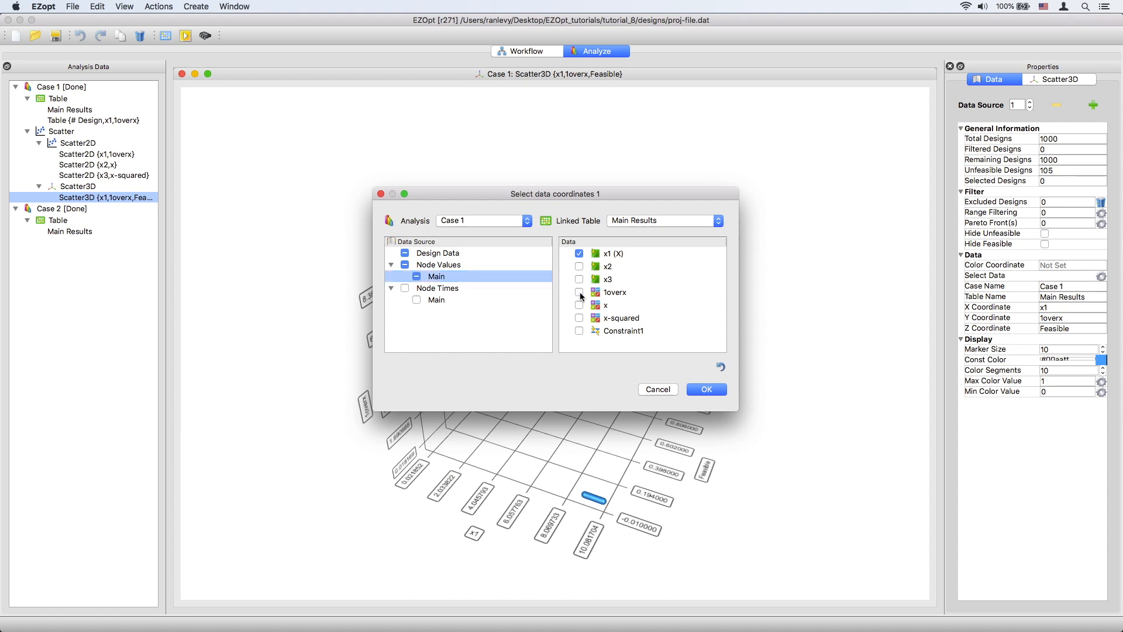
left_click(580, 292)
left_click(706, 388)
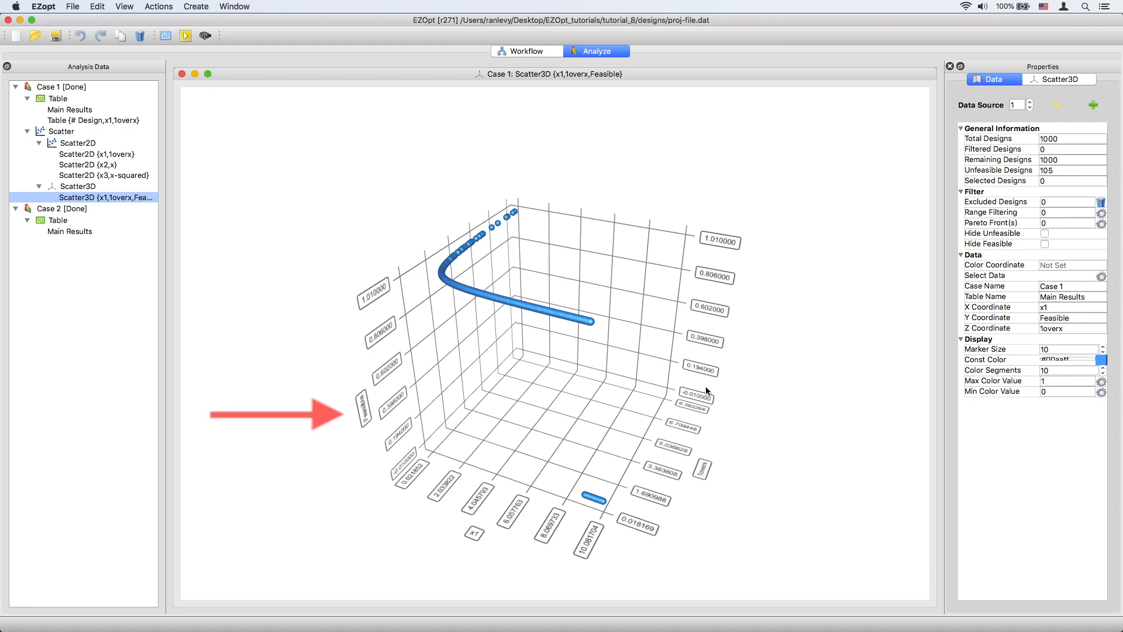
scroll(571, 332, "down", 5)
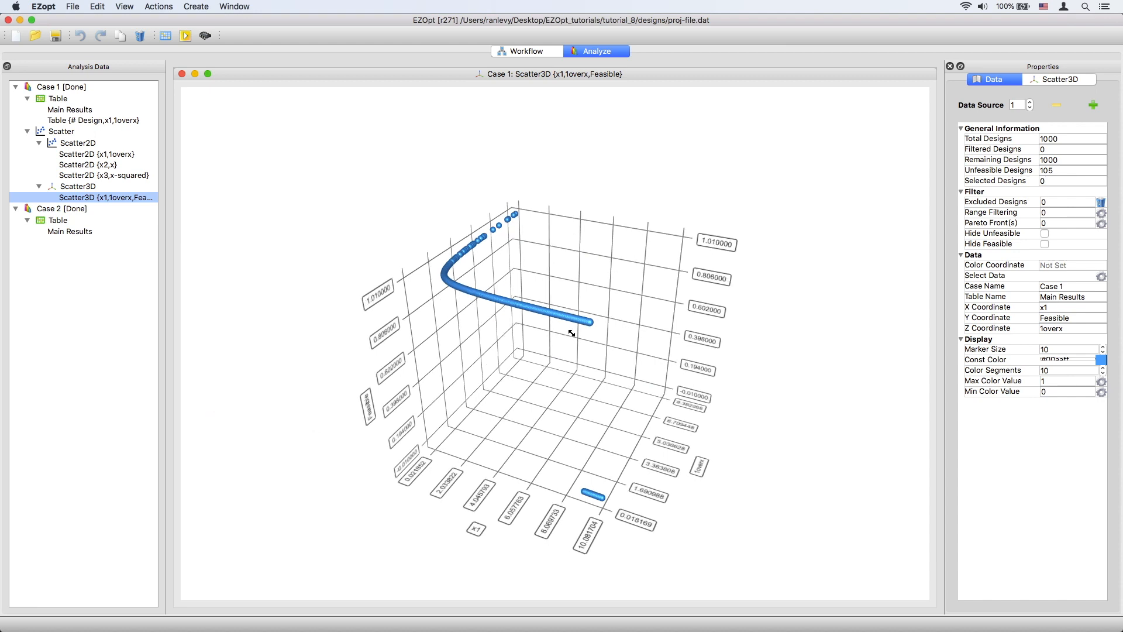
scroll(571, 332, "up", 5)
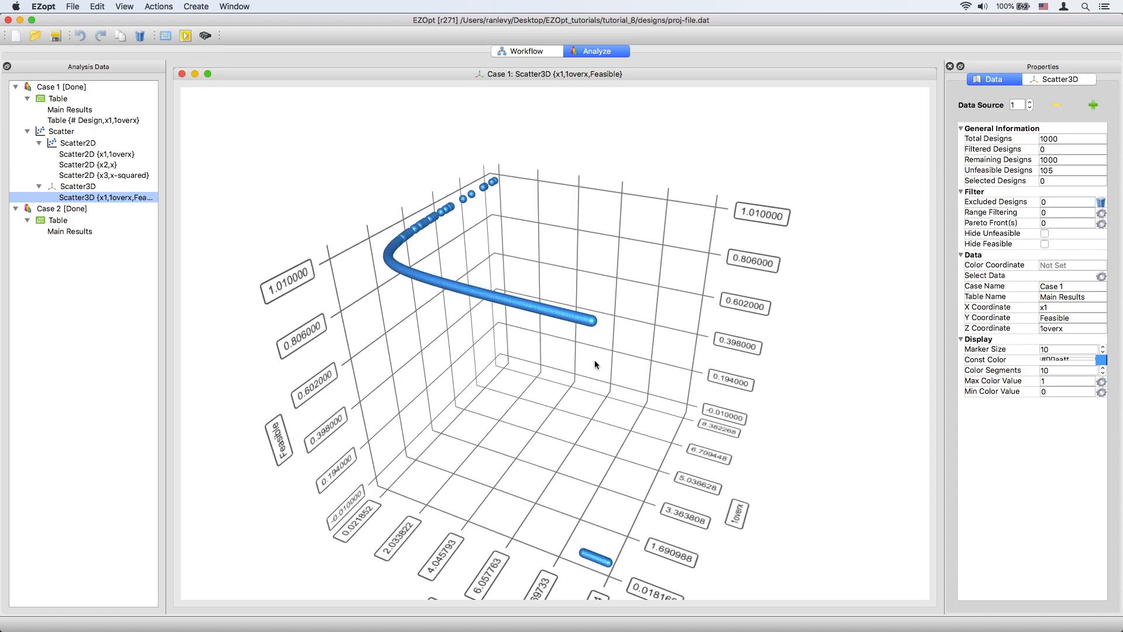
left_click_drag(709, 421, 564, 350)
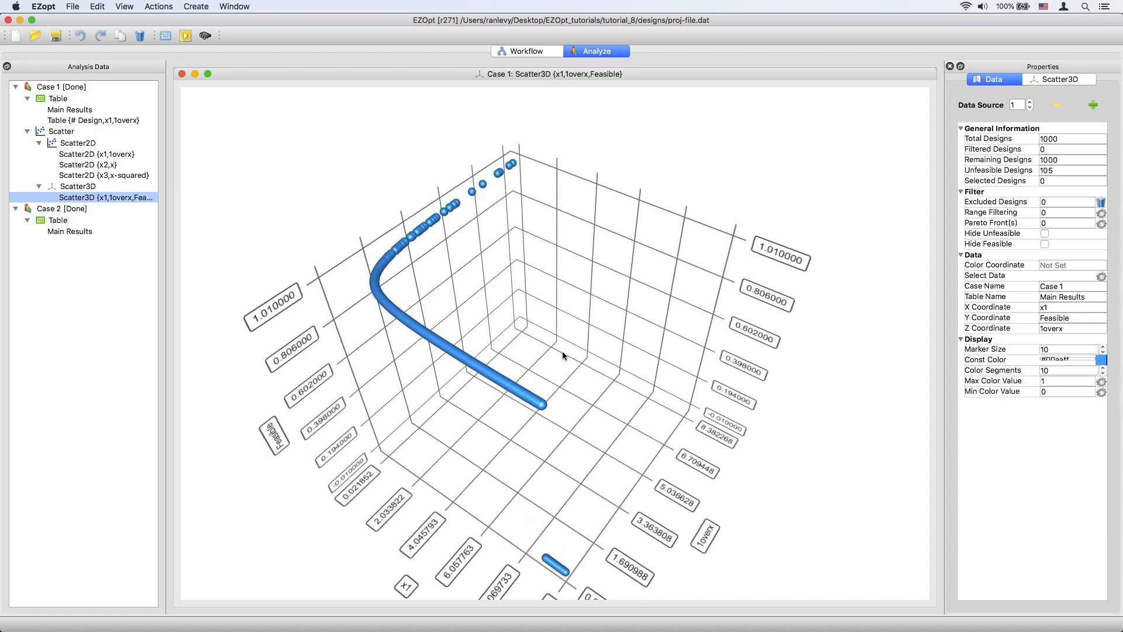
left_click(684, 326)
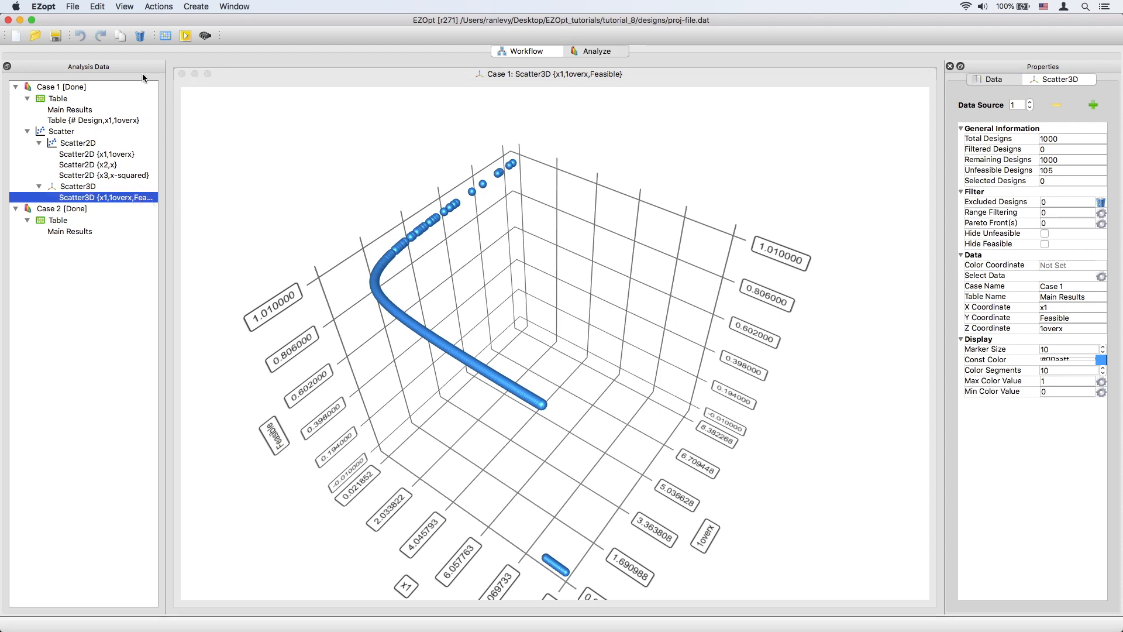
Remove the 3D scatter plot and Case 1's Main Results table together with the data linked to that table.
left_click(142, 38)
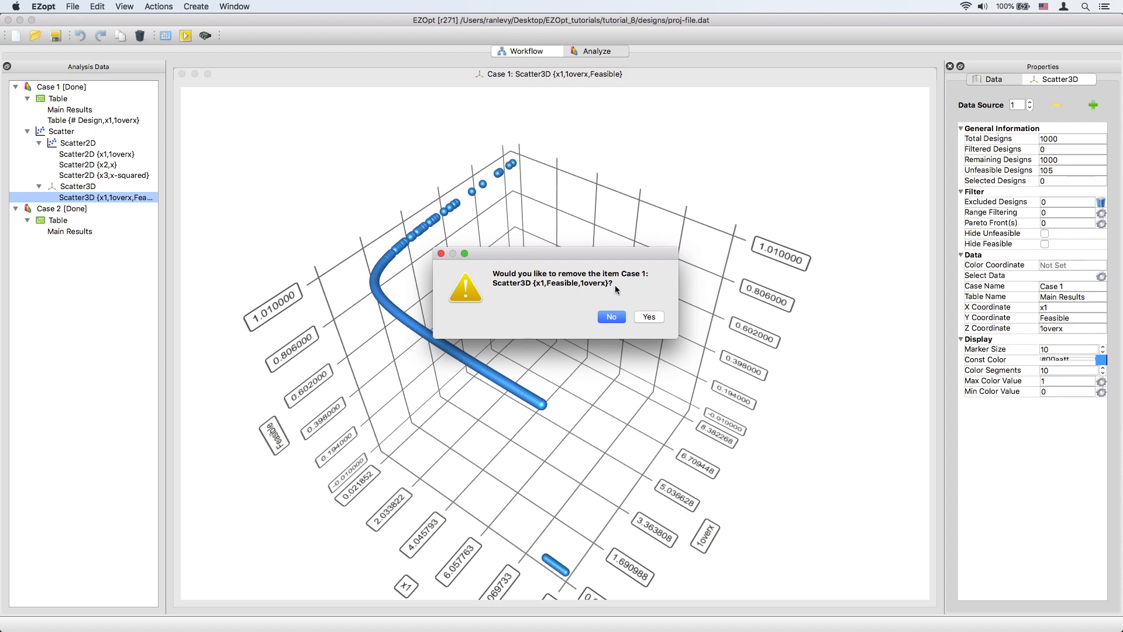
left_click(649, 317)
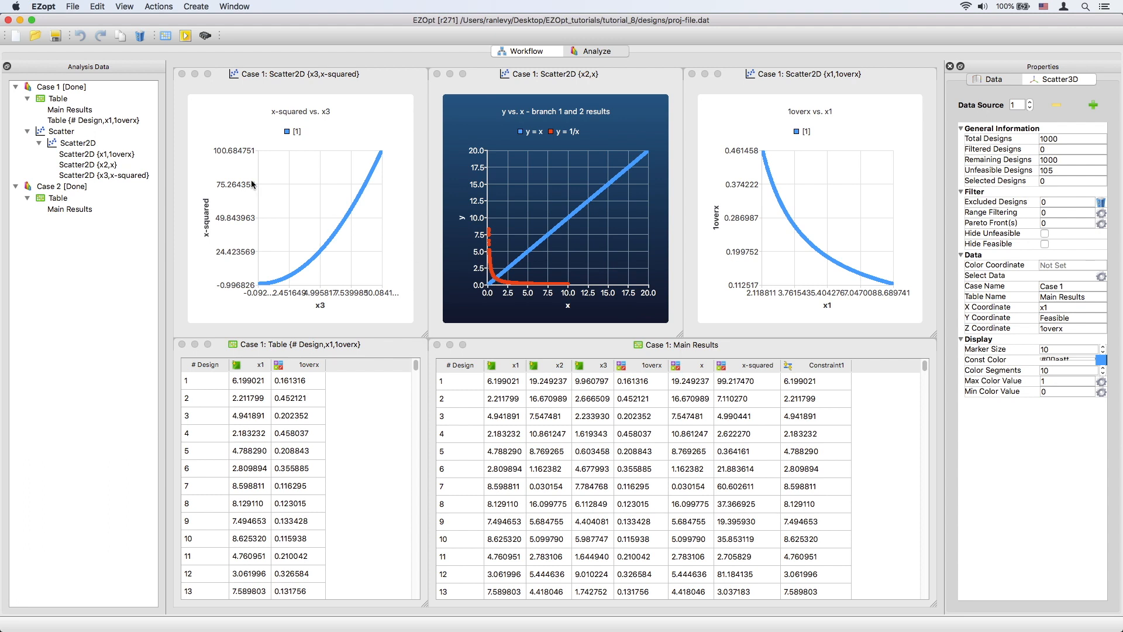
left_click(81, 110)
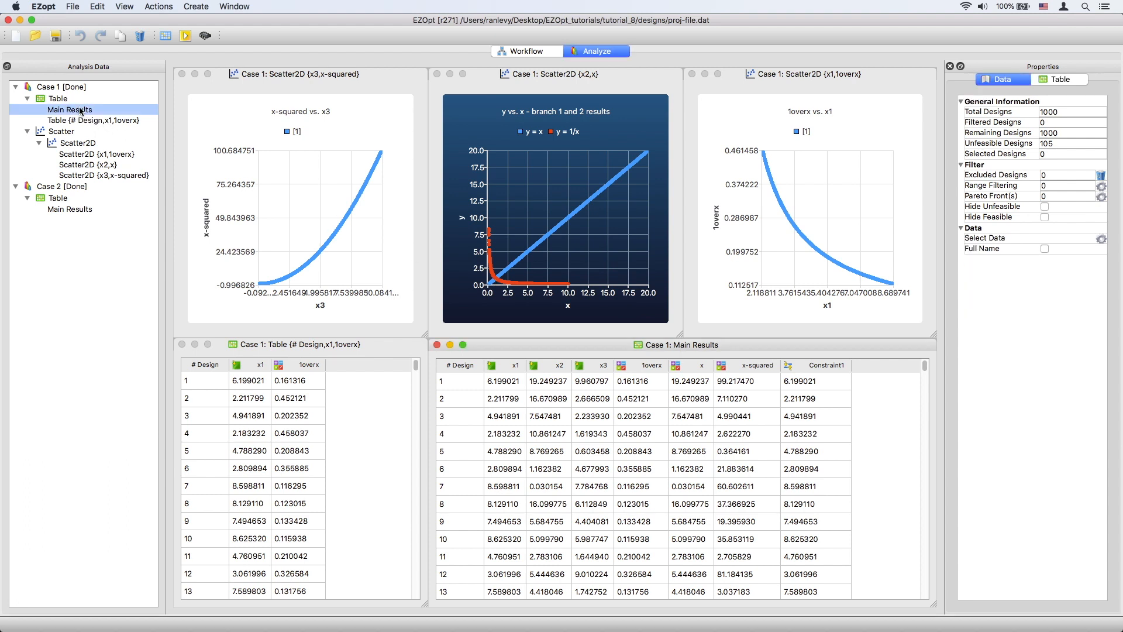
left_click(141, 36)
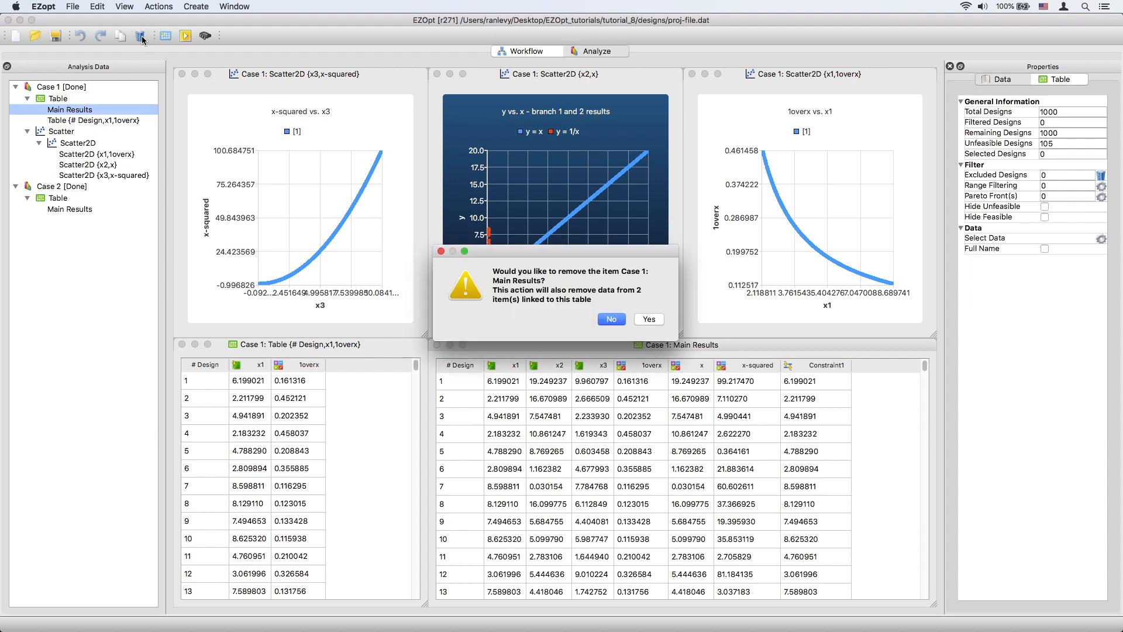
left_click(648, 319)
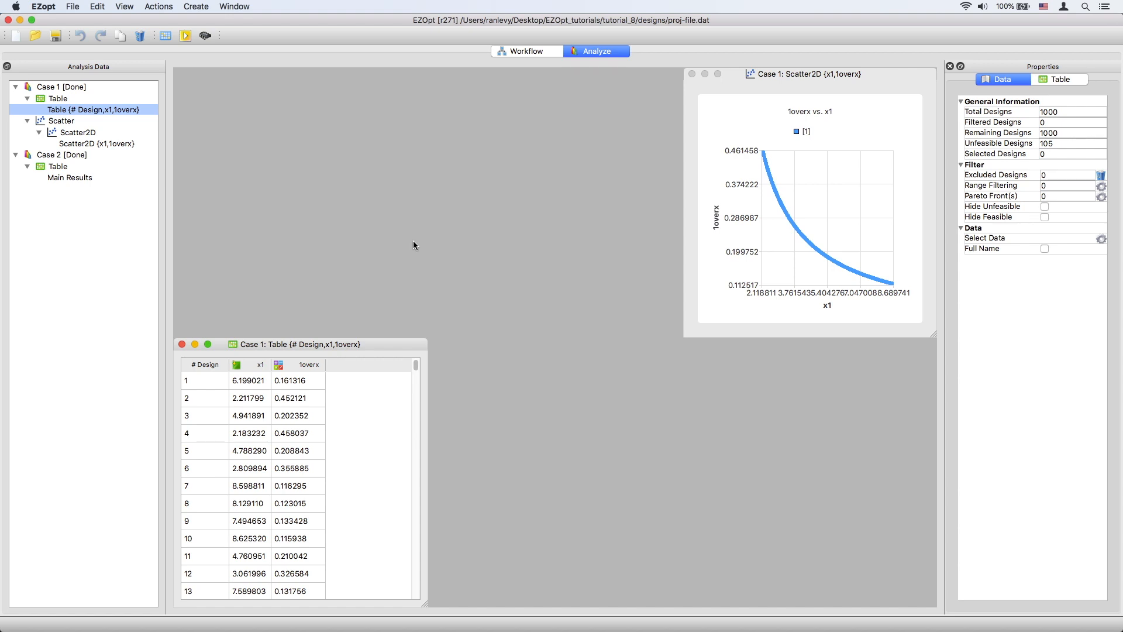
Show Case 2's Main Results table at full size and import the results from tutorial_6's designs folder.
double_click(97, 178)
double_click(571, 344)
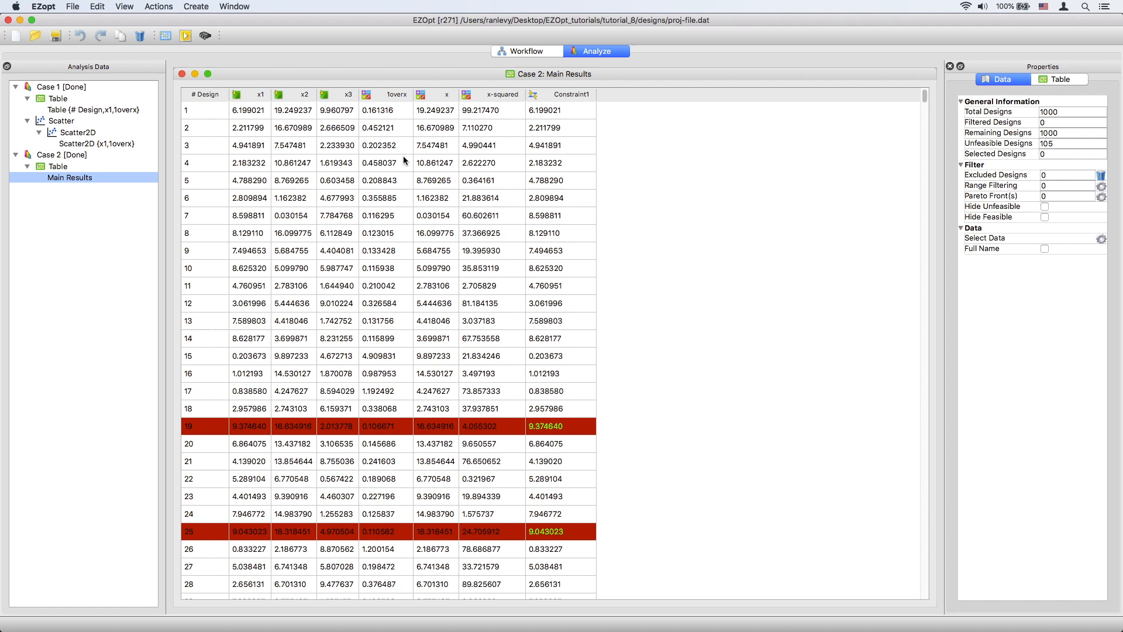
left_click(72, 6)
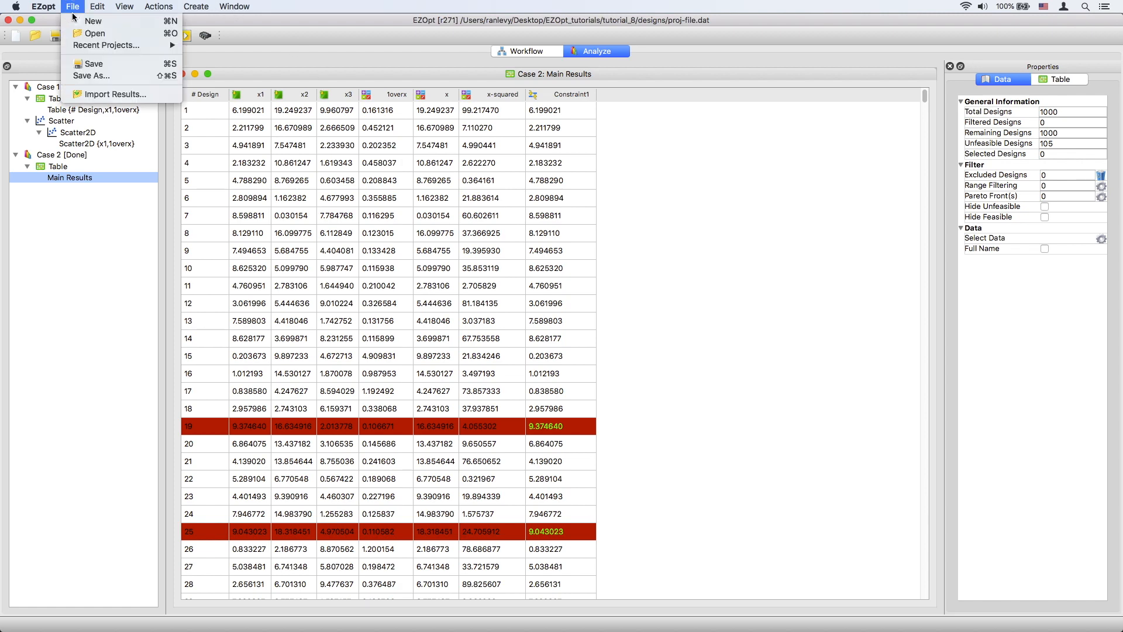
left_click(114, 93)
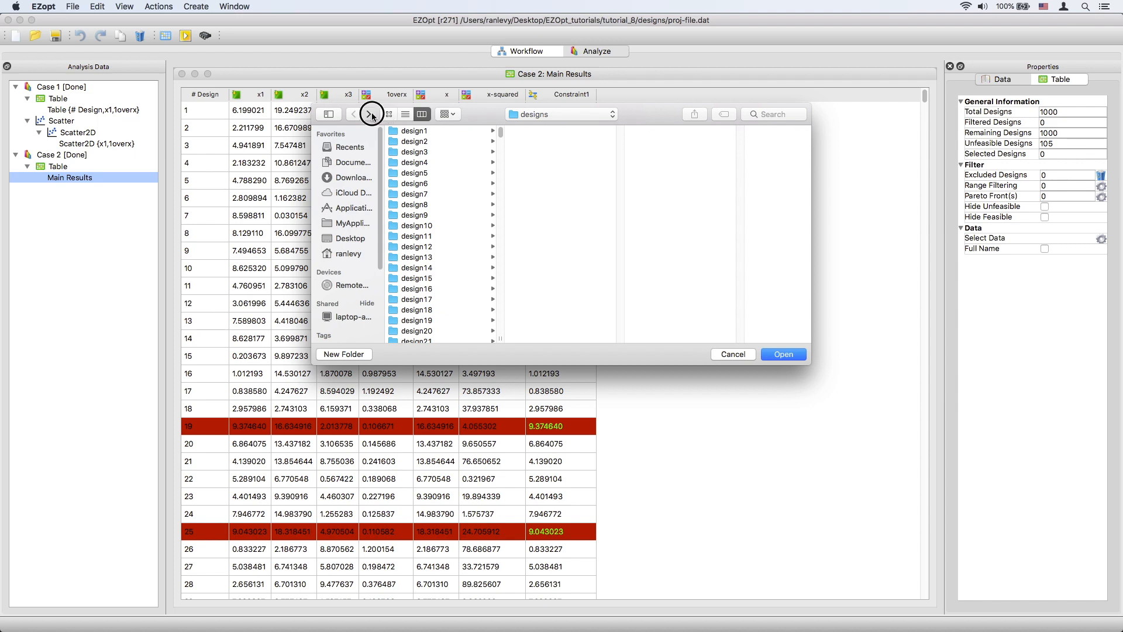
left_click(370, 114)
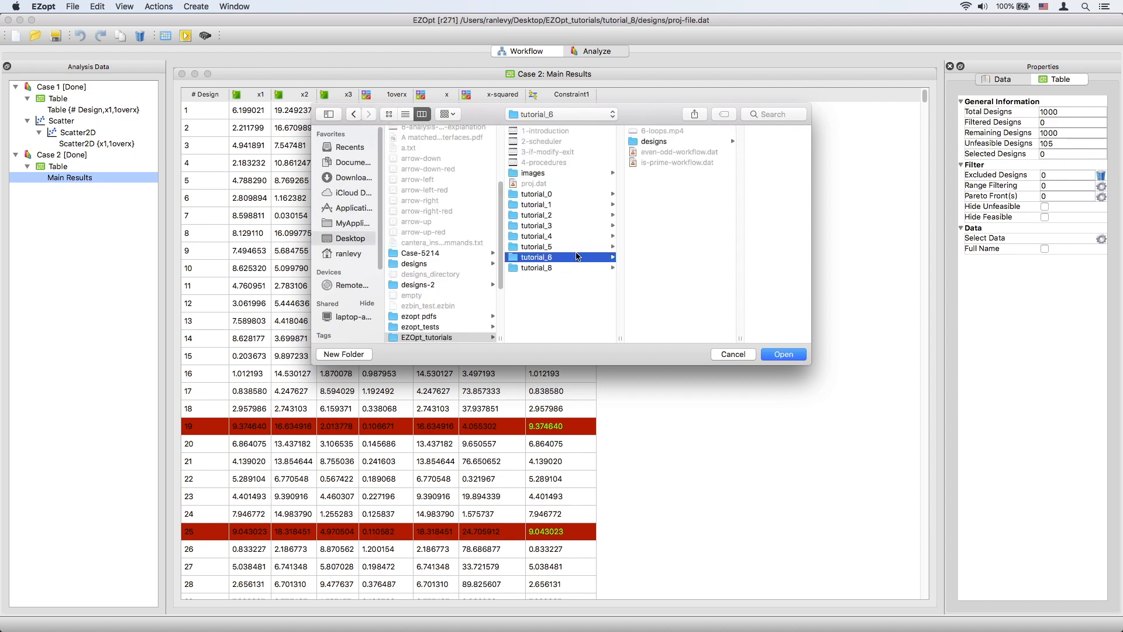
left_click(675, 141)
left_click(781, 351)
Create a parallel coordinate plot from Case 3's Main Results with Input1, denom and sqrt-input.
left_click(196, 7)
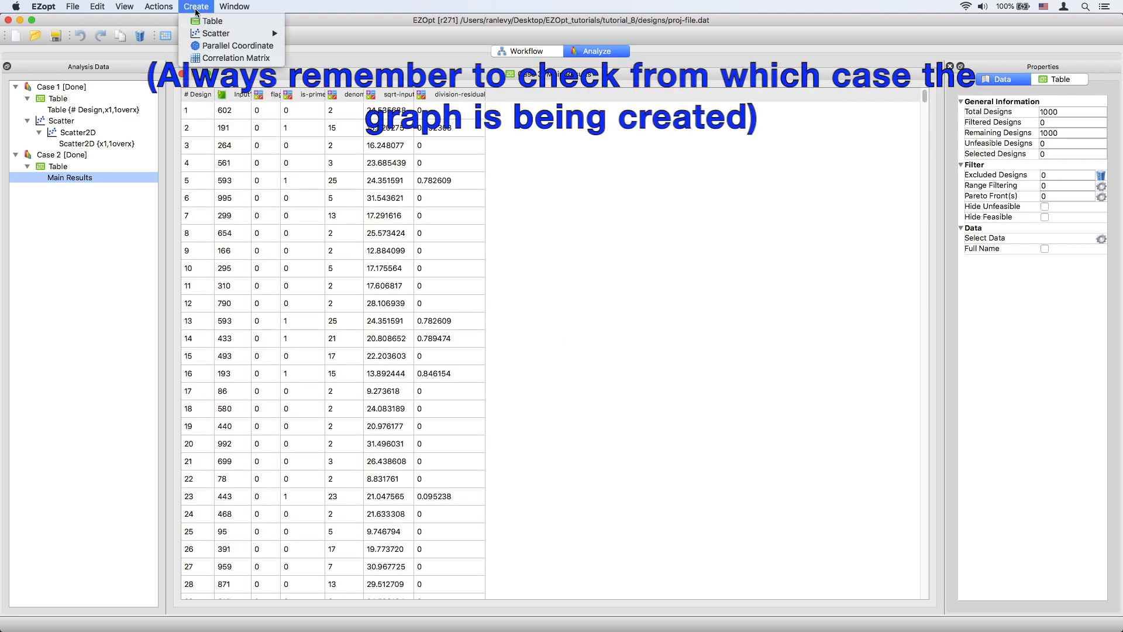
left_click(234, 46)
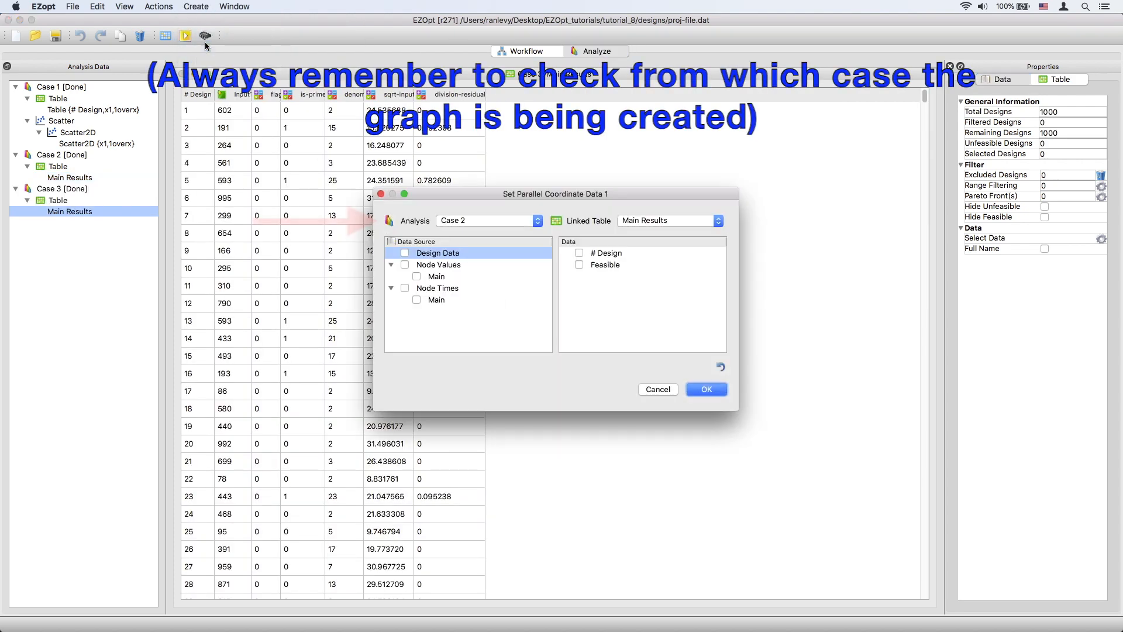
left_click(475, 275)
left_click(506, 221)
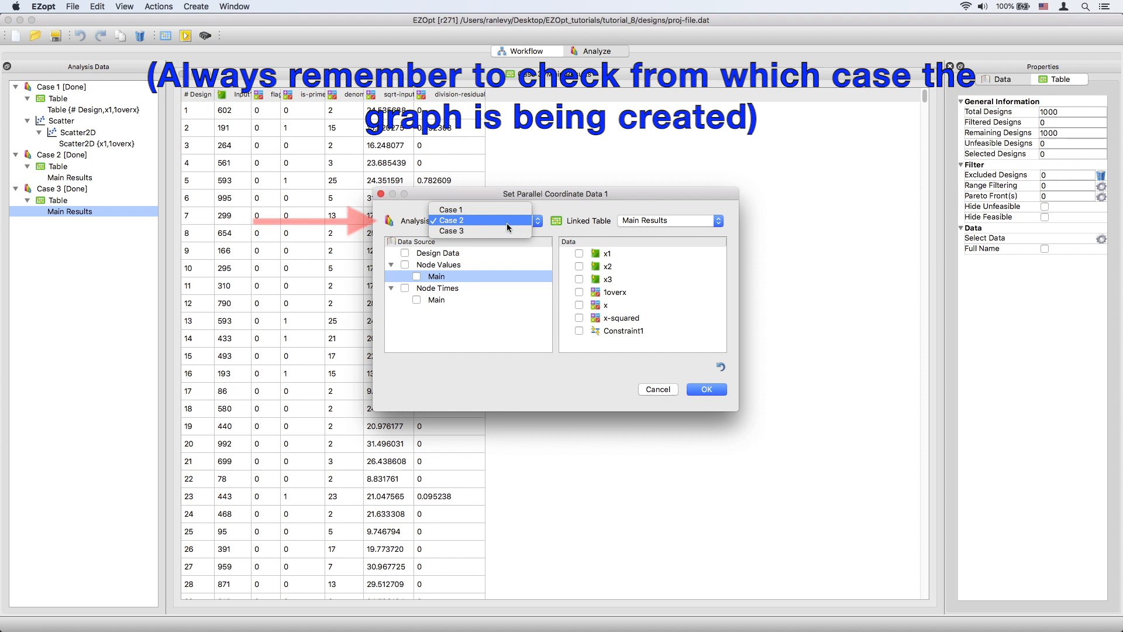
left_click(506, 228)
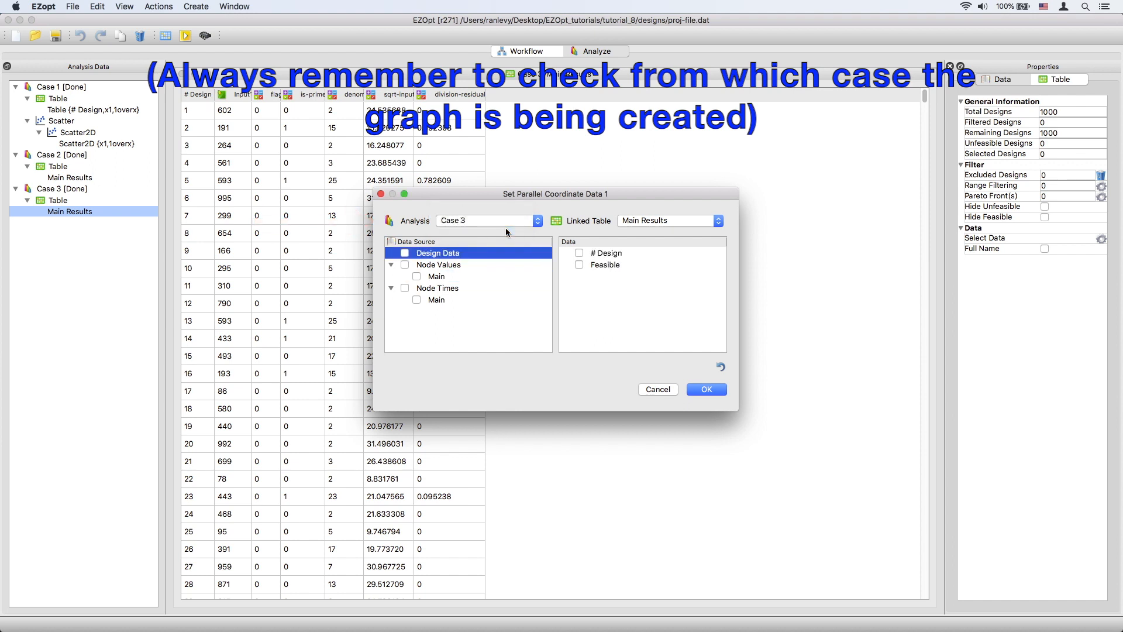
left_click(506, 279)
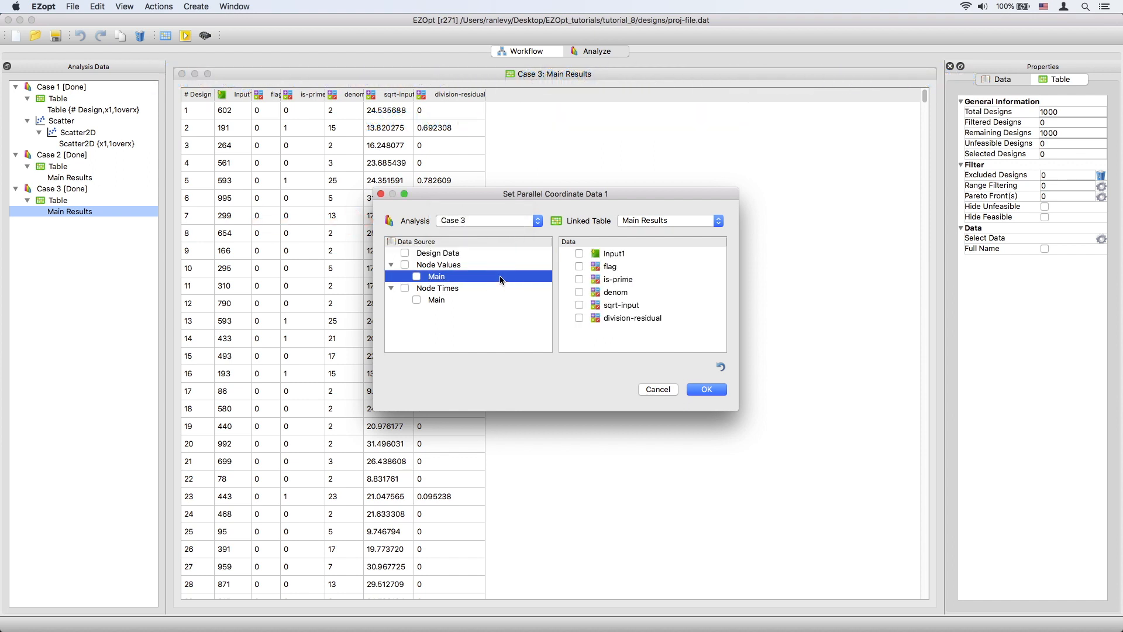
left_click(579, 253)
left_click(579, 292)
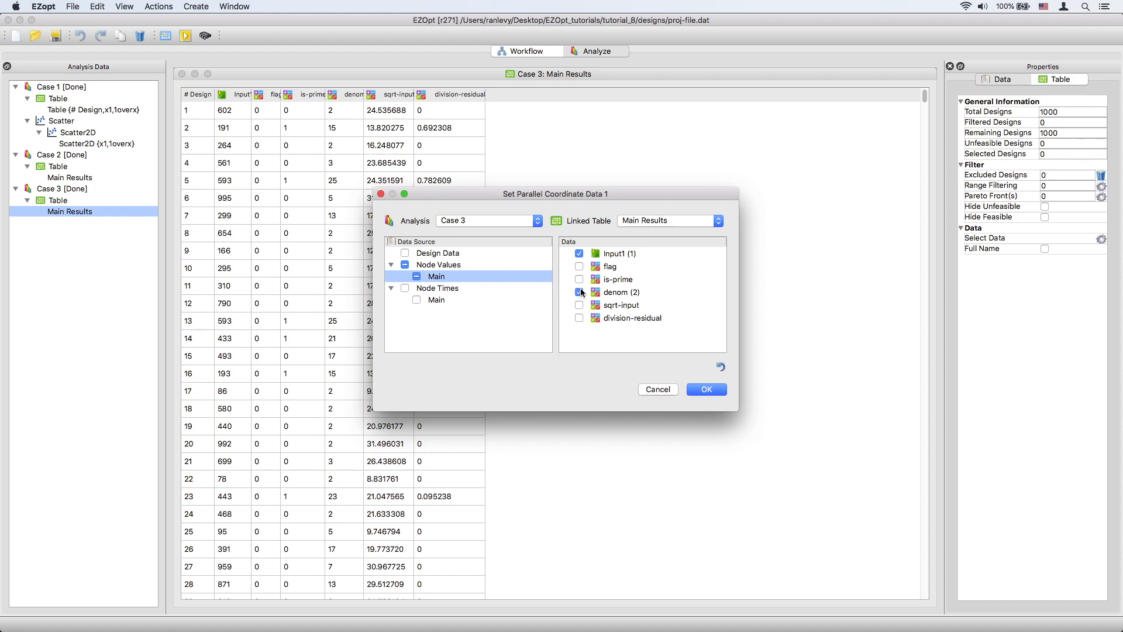
left_click(579, 305)
left_click(701, 389)
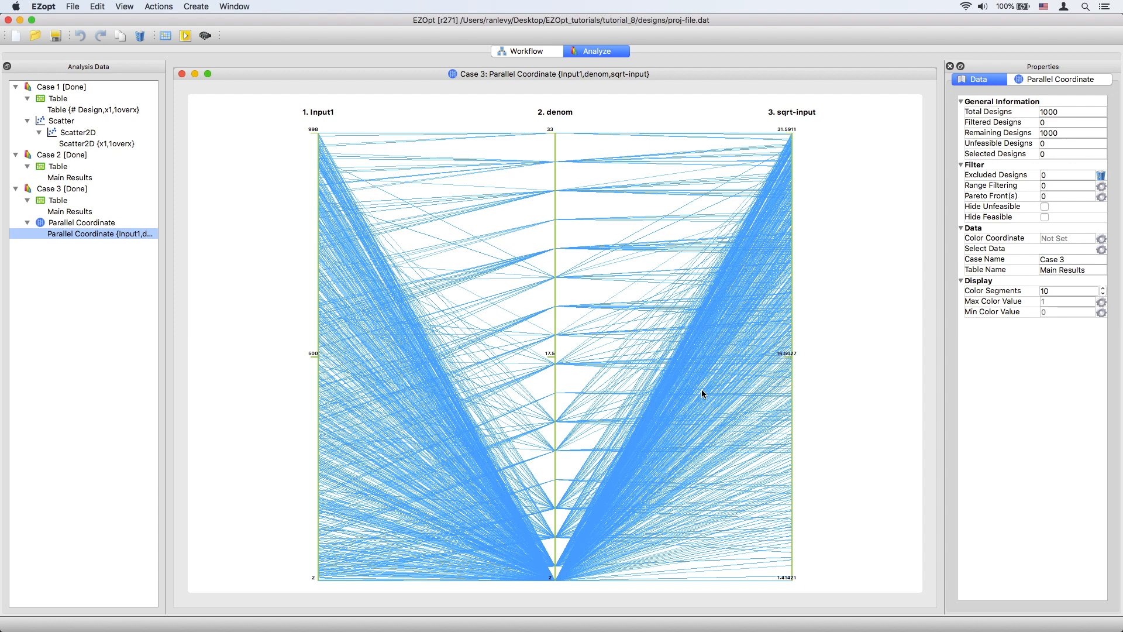
Create a parallel coordinate plot from Case 2's Main Results with x1, 1overx and Feasible.
double_click(86, 178)
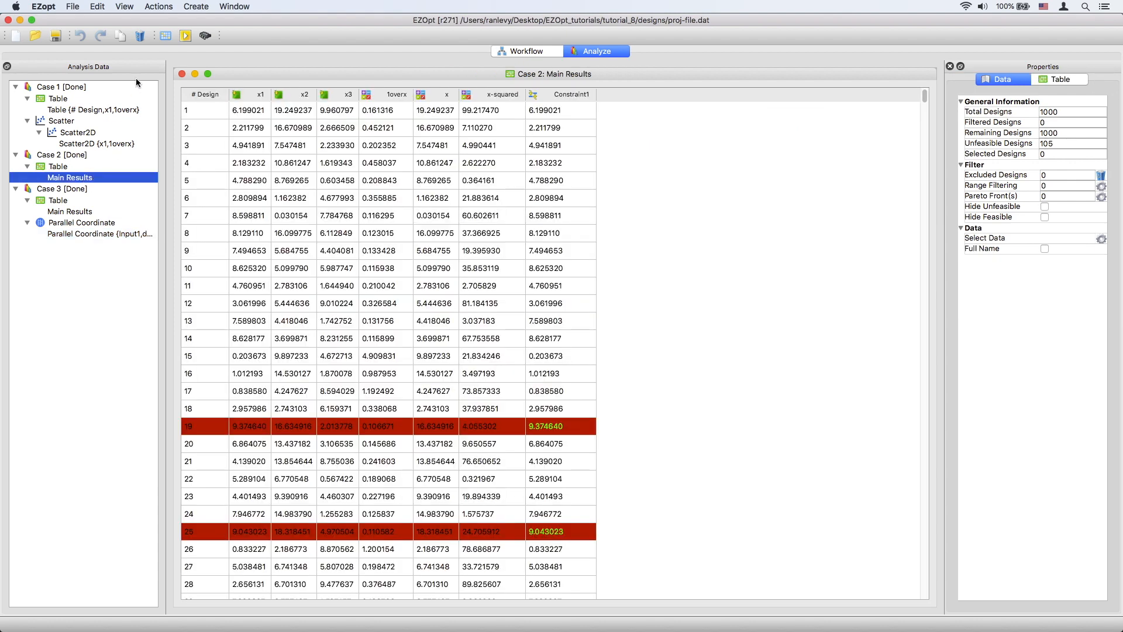
left_click(193, 9)
left_click(224, 45)
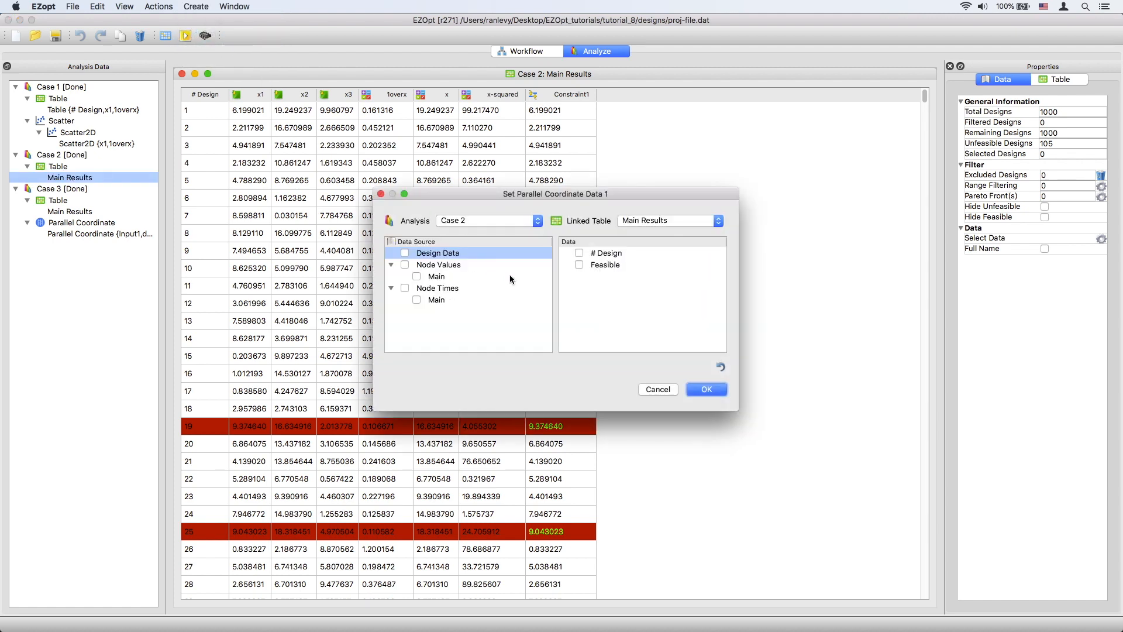
left_click(511, 276)
left_click(579, 254)
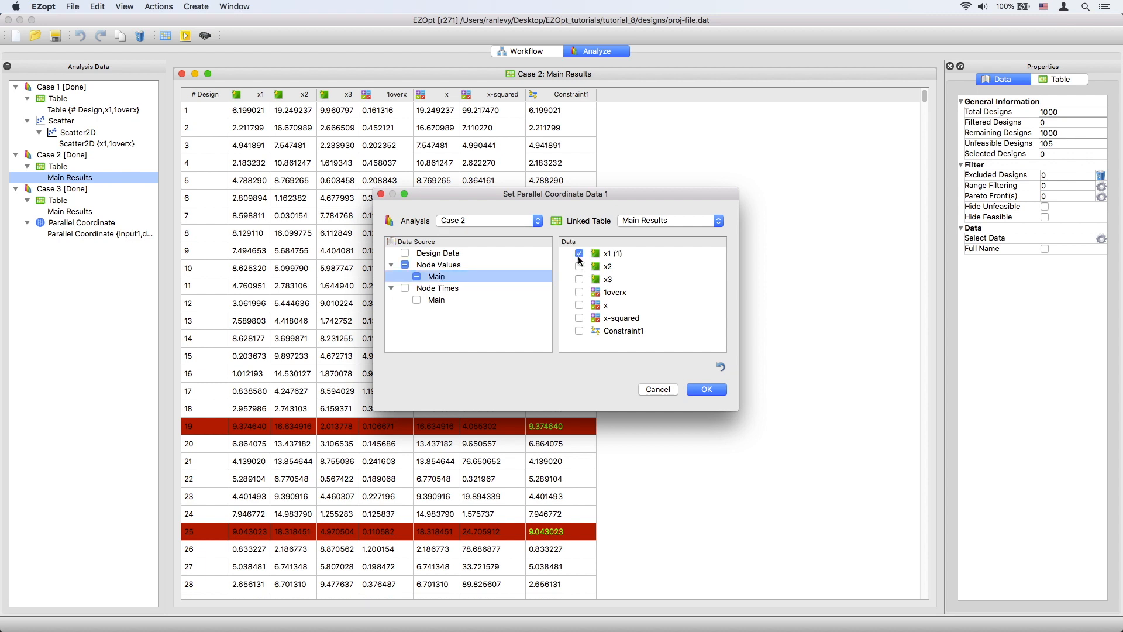
left_click(579, 292)
left_click(490, 252)
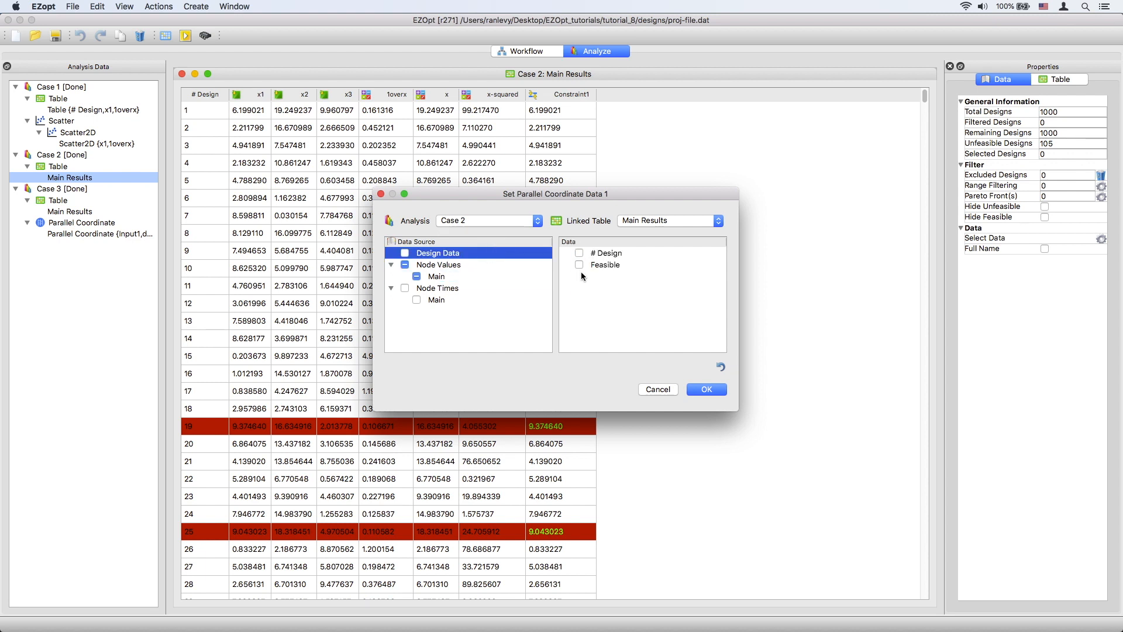
left_click(579, 264)
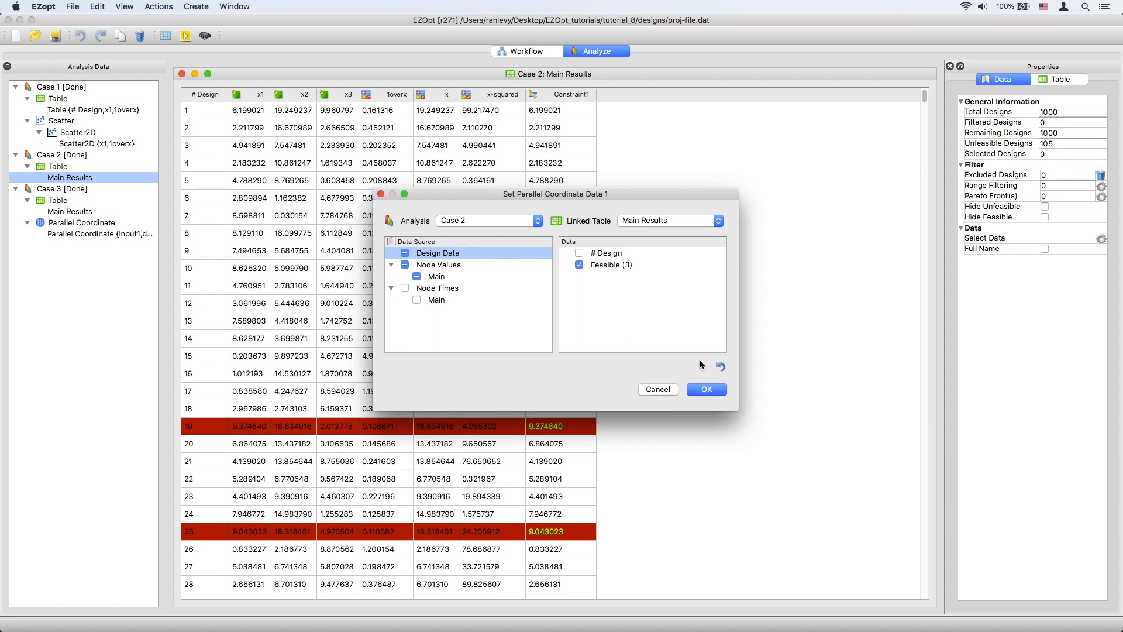
left_click(706, 390)
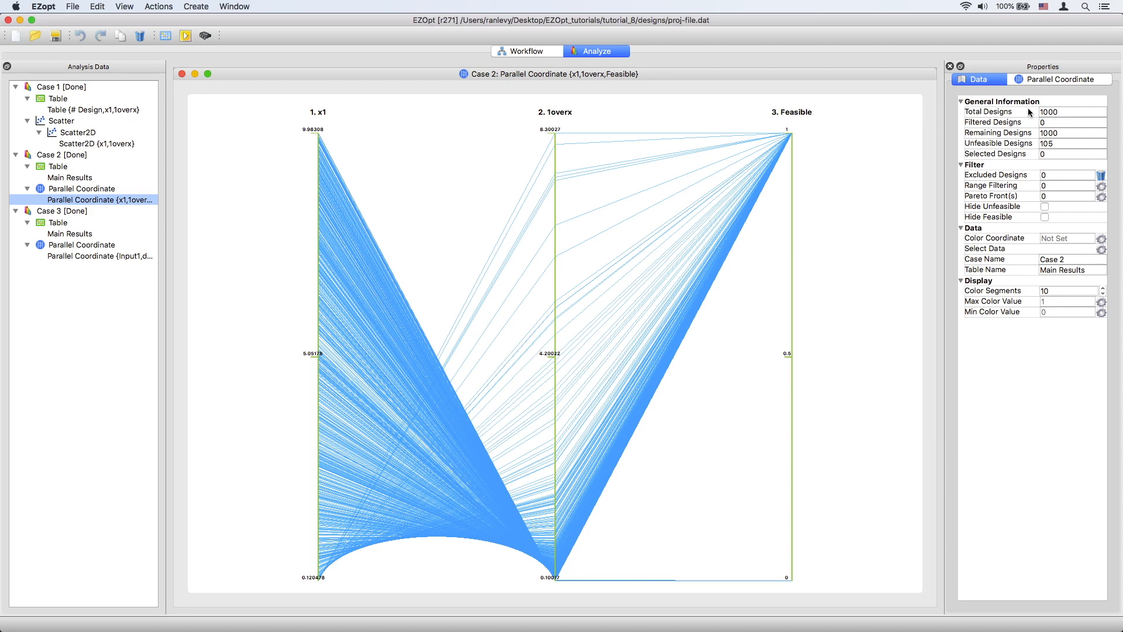
Try a line width of 8 on Case 2's parallel coordinate plot, and return it to 5.
left_click(1053, 79)
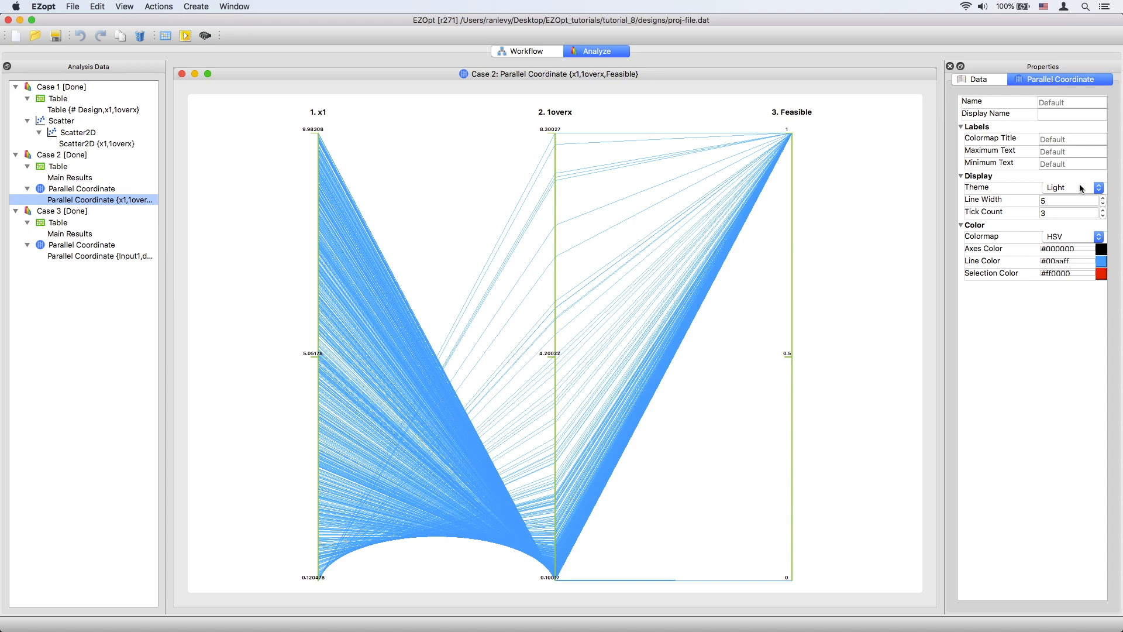
left_click(1102, 199)
left_click(1103, 198)
left_click(1102, 199)
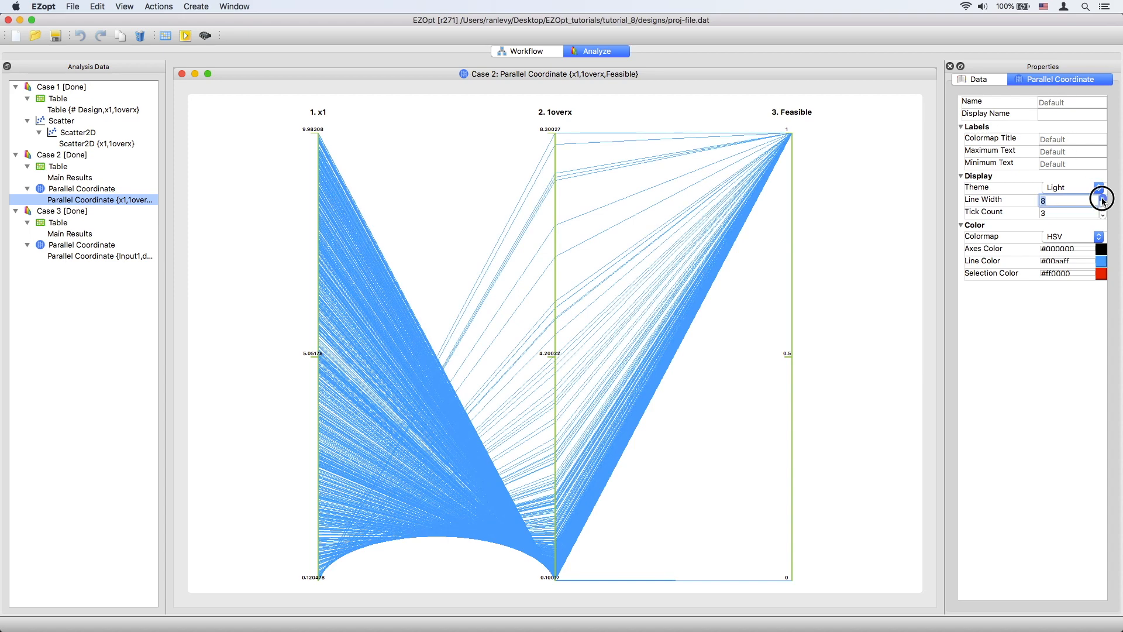
left_click(1102, 203)
left_click(1102, 203)
left_click(1102, 203)
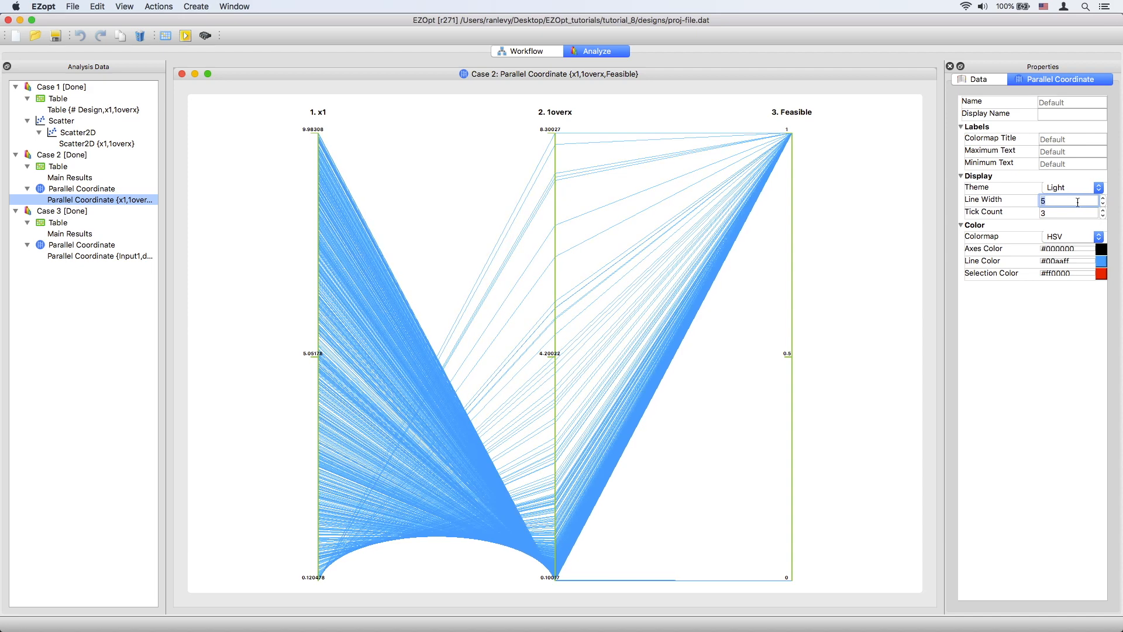
Set the tick count of Case 2's parallel coordinate plot to 9.
left_click(1087, 212)
scroll(1087, 212, "up", 7)
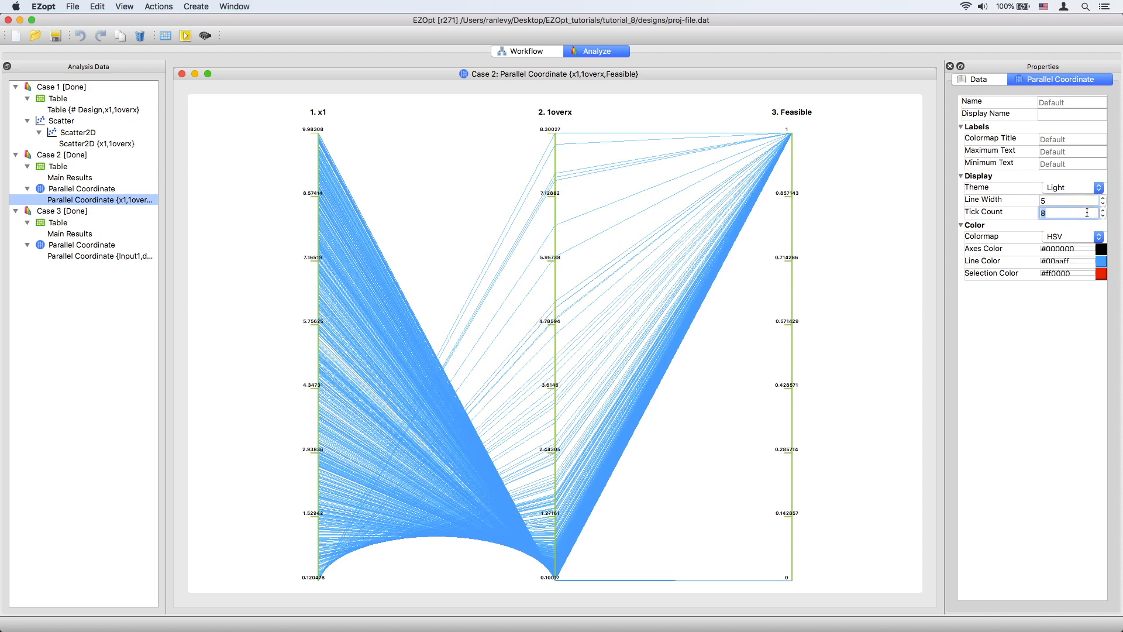
scroll(1087, 213, "down", 1)
left_click(1056, 316)
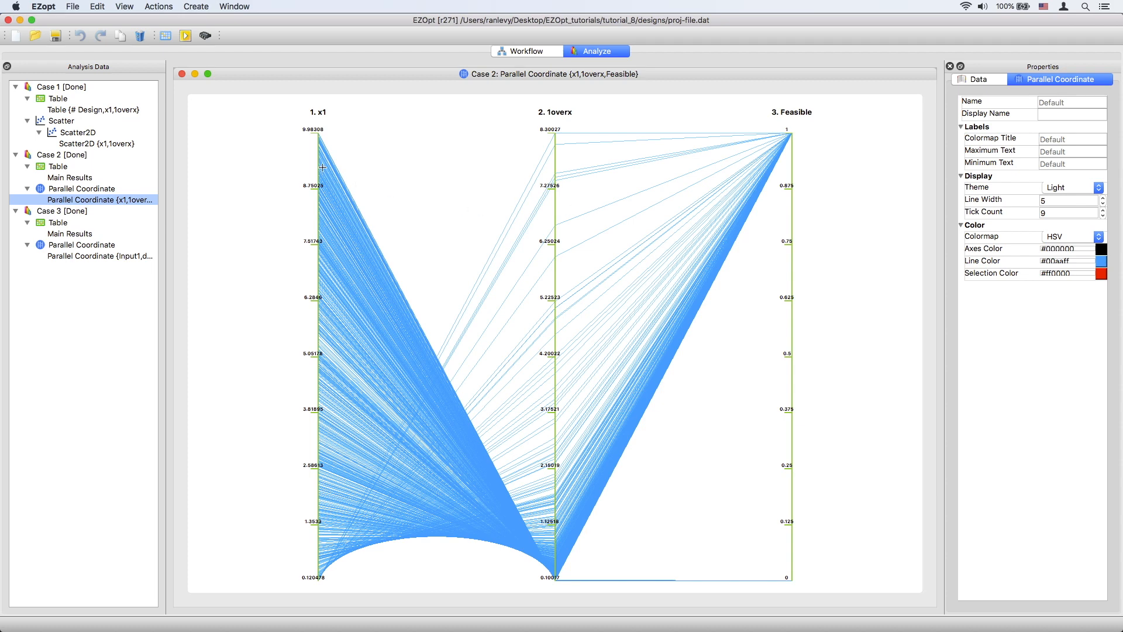
Color the lines of Case 2's parallel coordinate plot by the x1 axis.
left_click(991, 80)
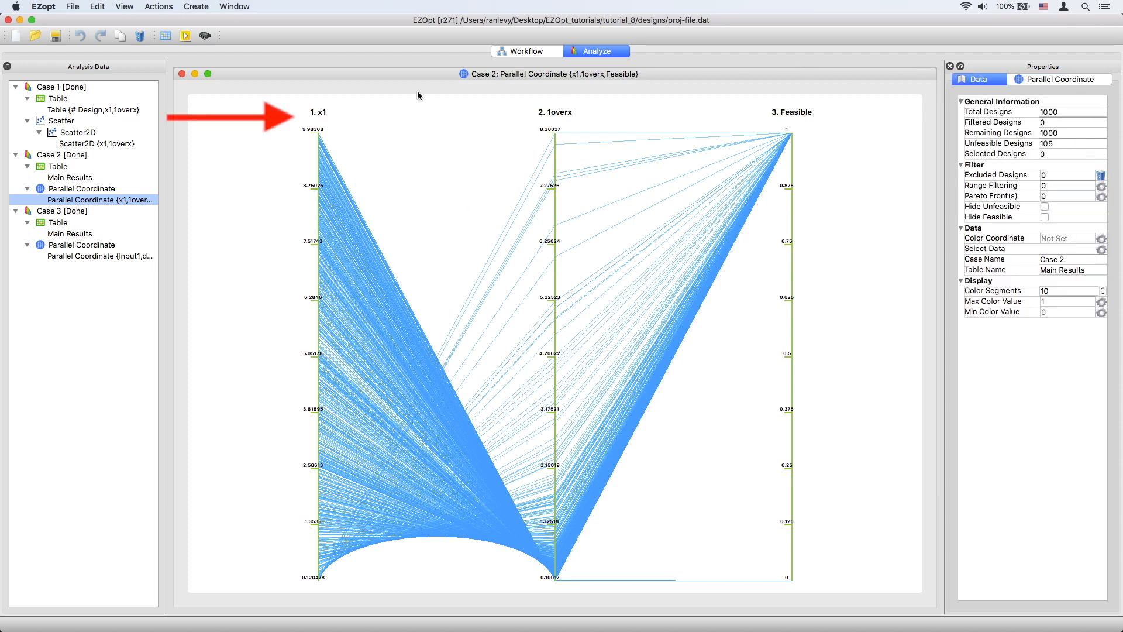
right_click(324, 116)
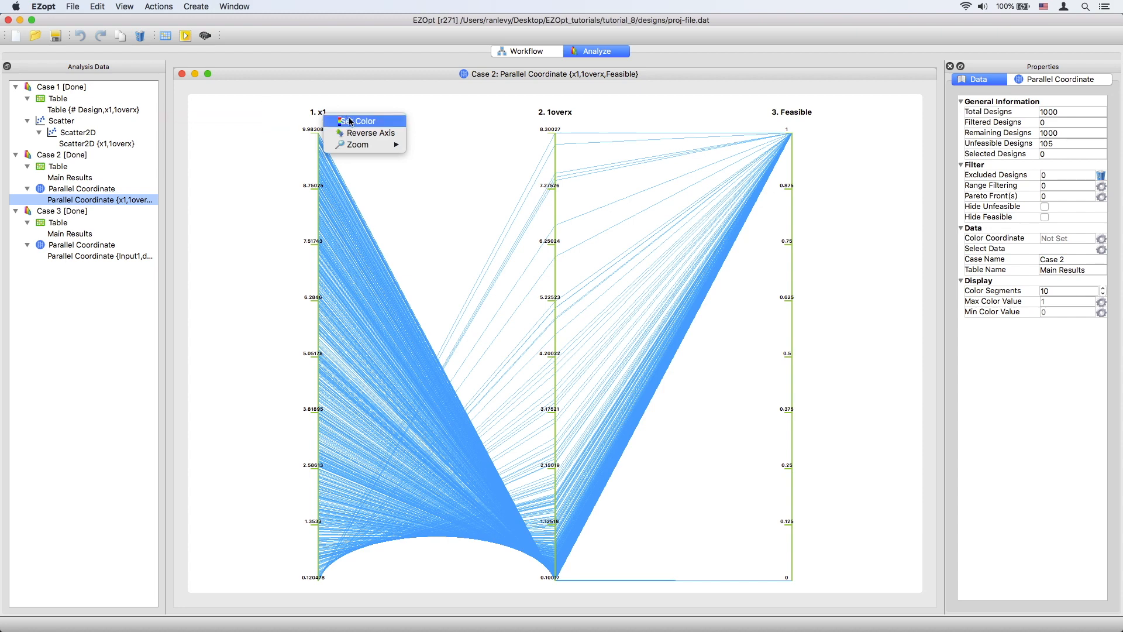
left_click(351, 121)
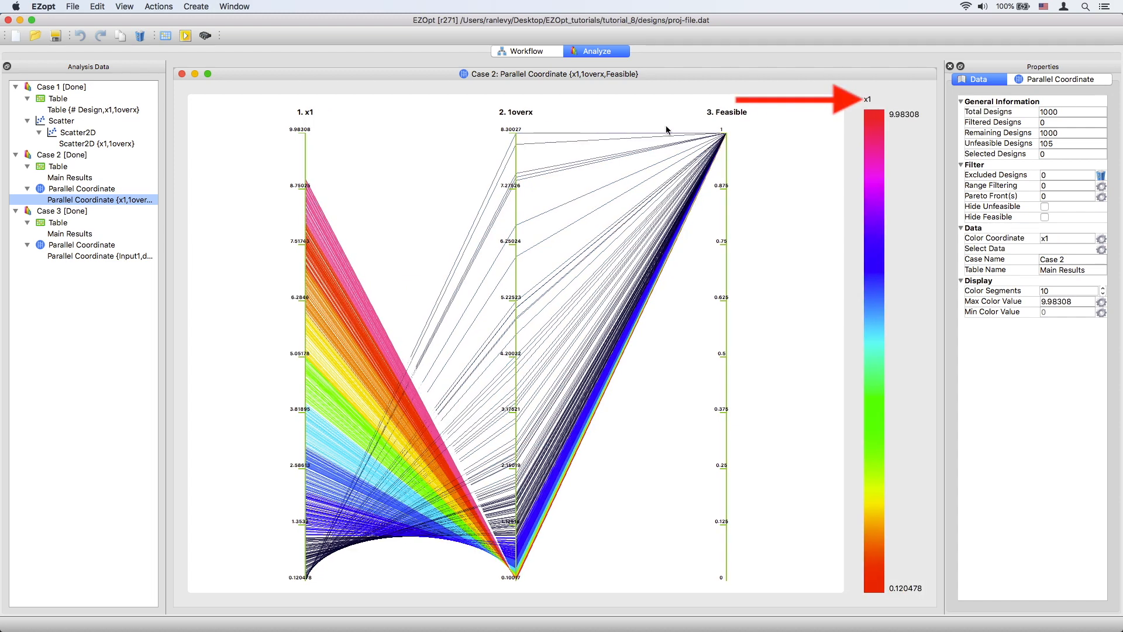
Clear x1 as the color coordinate of Case 2's parallel coordinate plot.
left_click(1101, 239)
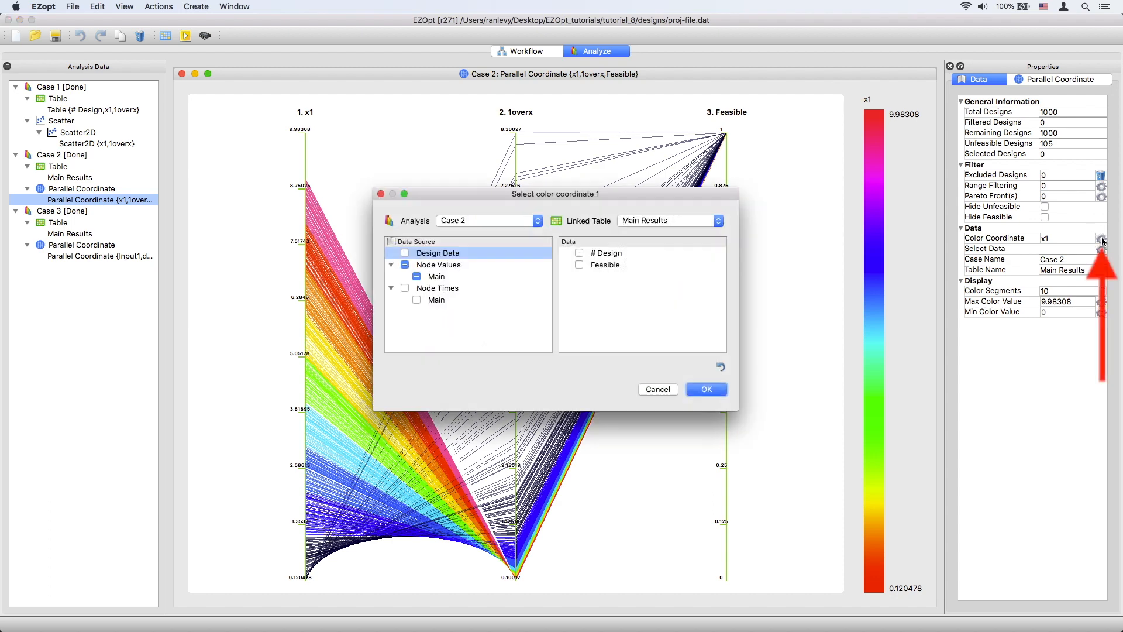
left_click(455, 276)
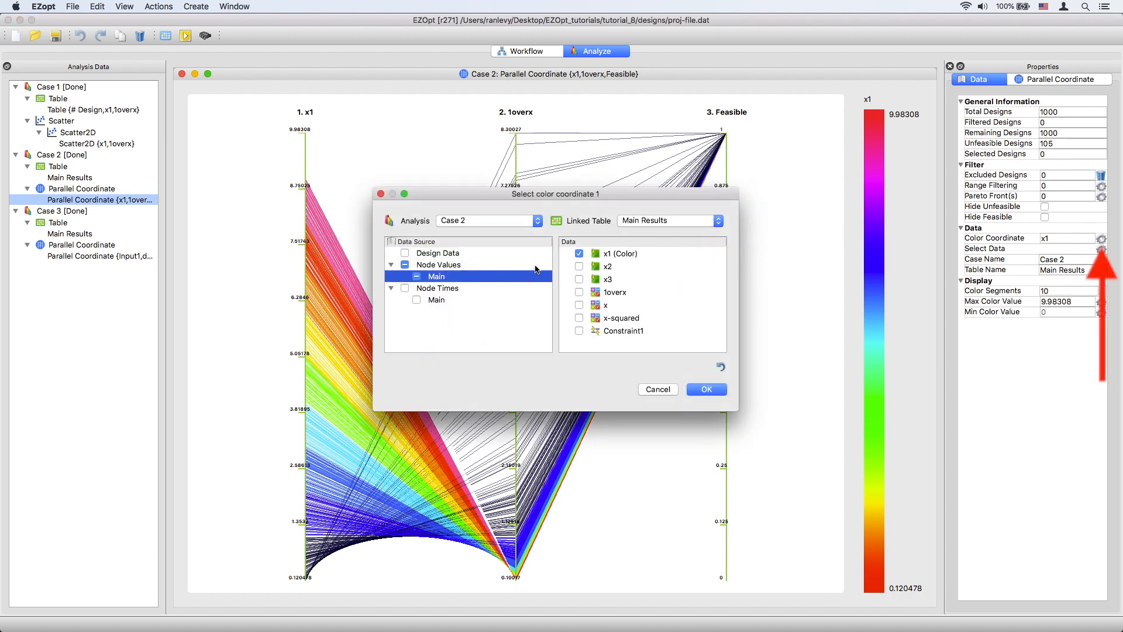
left_click(579, 253)
left_click(708, 390)
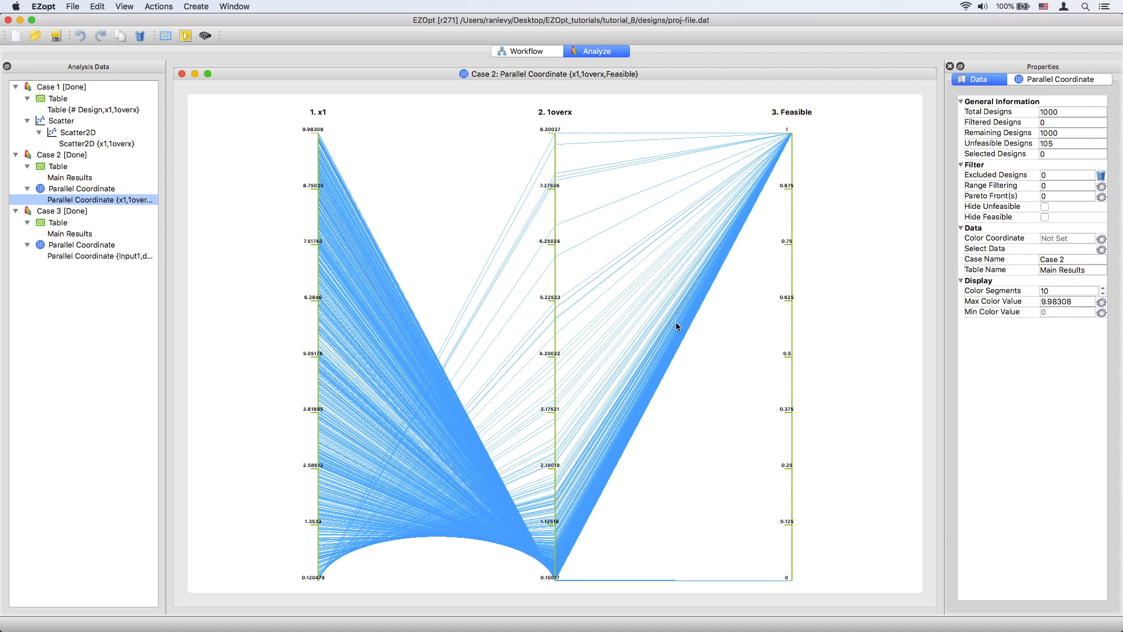
Reverse the x1 axis of Case 2's parallel coordinate plot.
right_click(328, 113)
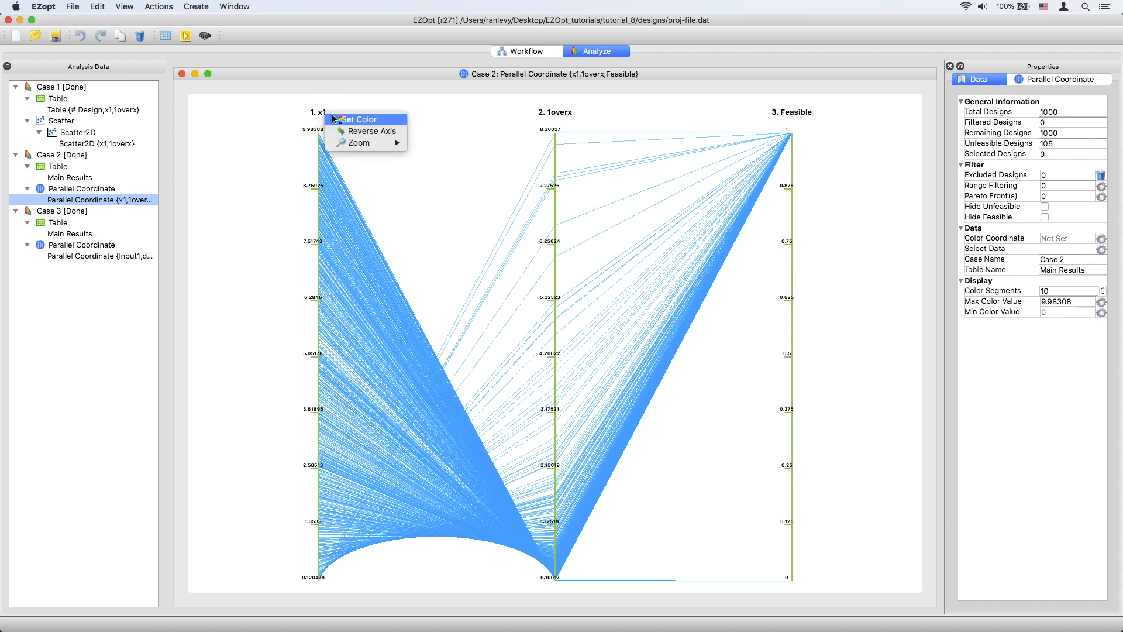
left_click(359, 131)
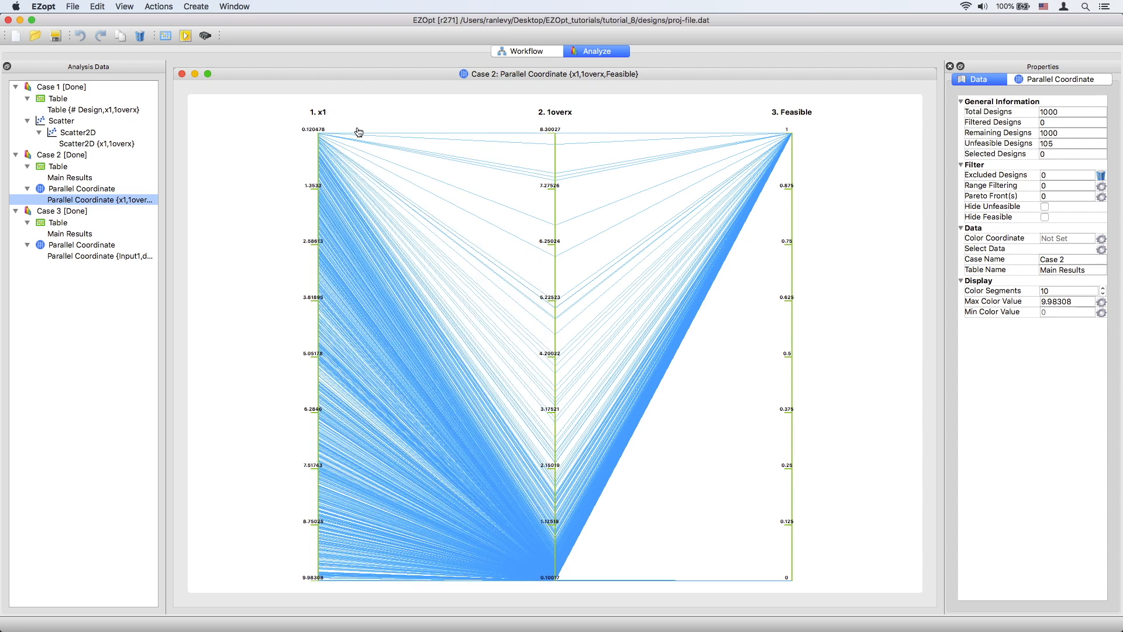
Return the x1 axis of Case 2's parallel coordinate plot to its original direction.
right_click(324, 113)
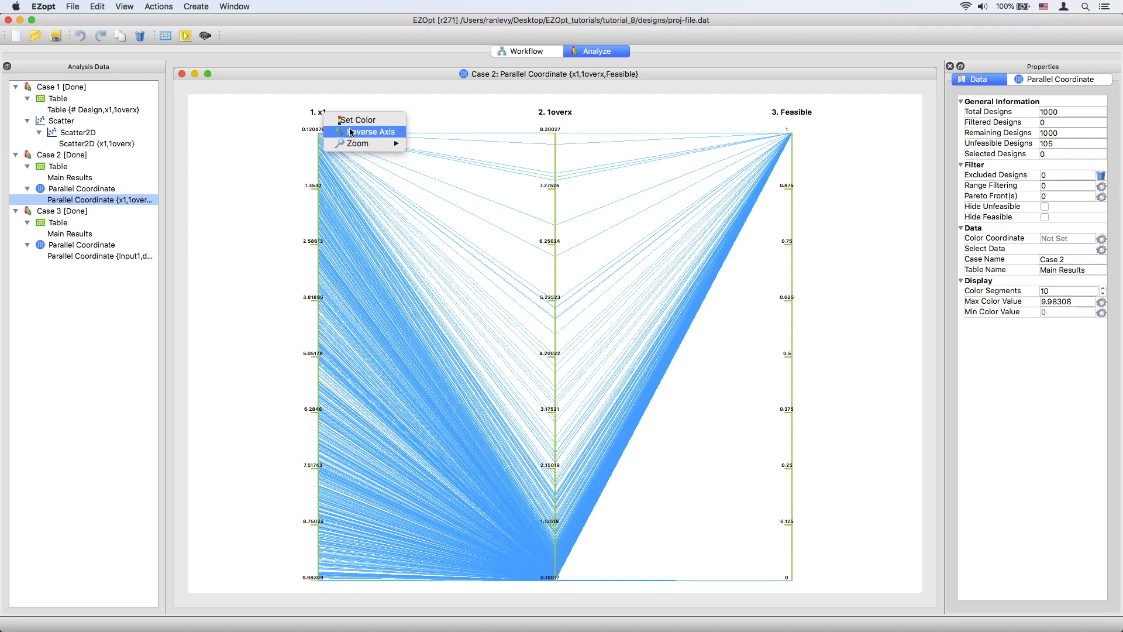
left_click(351, 132)
Zoom the x1 axis of Case 2's parallel coordinate plot to a range with minimum 3 and maximum 5.
right_click(324, 111)
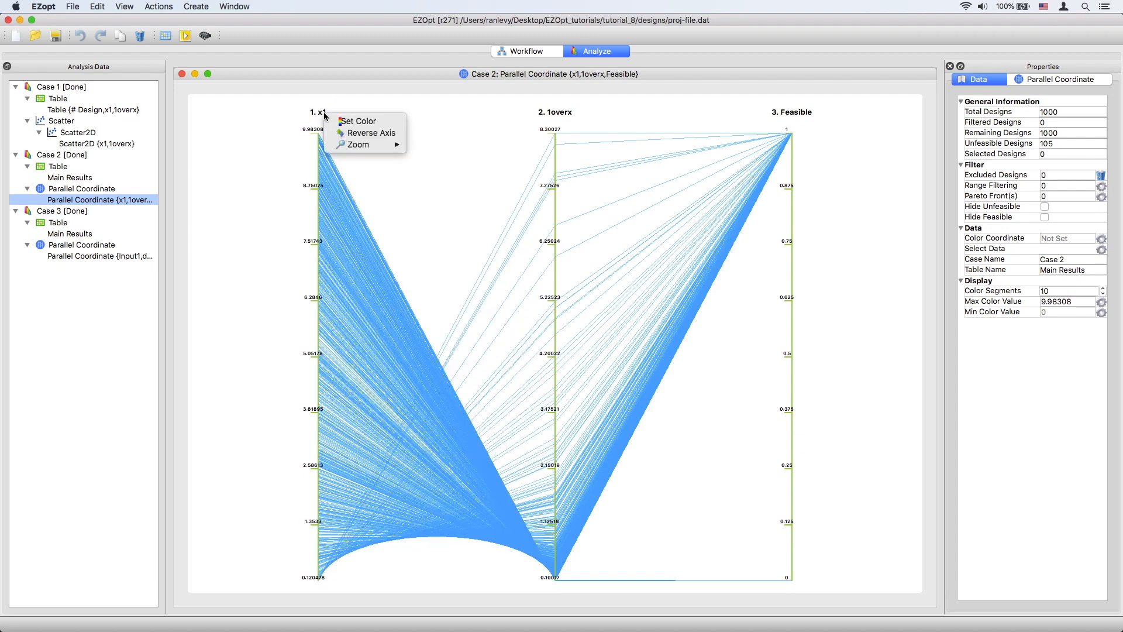
mouse_move(331, 145)
left_click(459, 156)
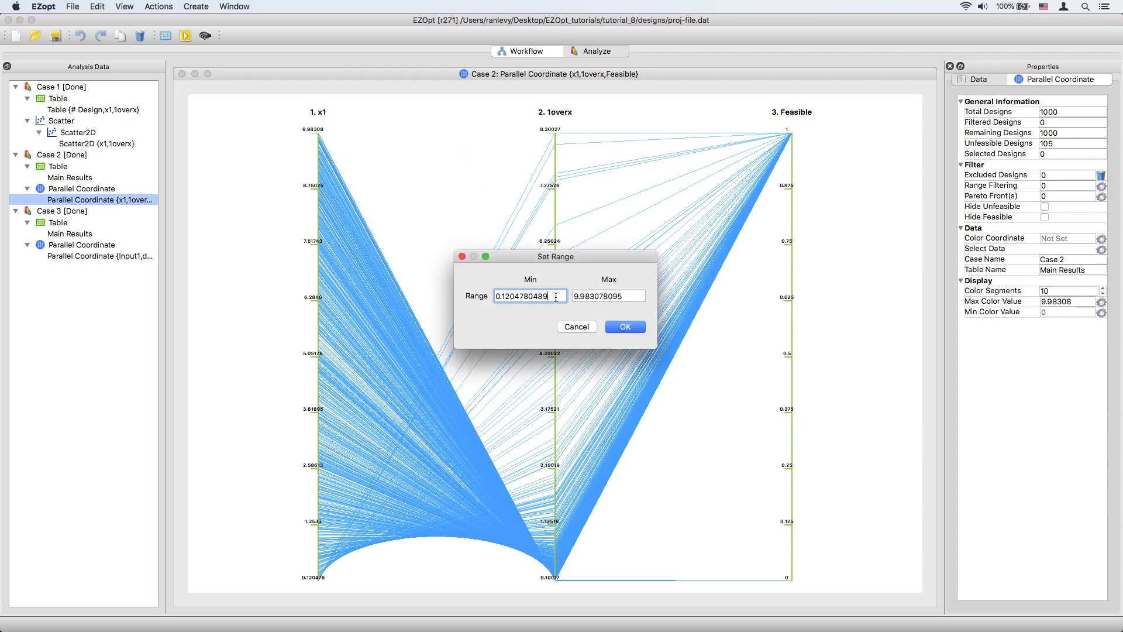
left_click_drag(553, 297, 492, 297)
type("3")
left_click_drag(628, 297, 575, 296)
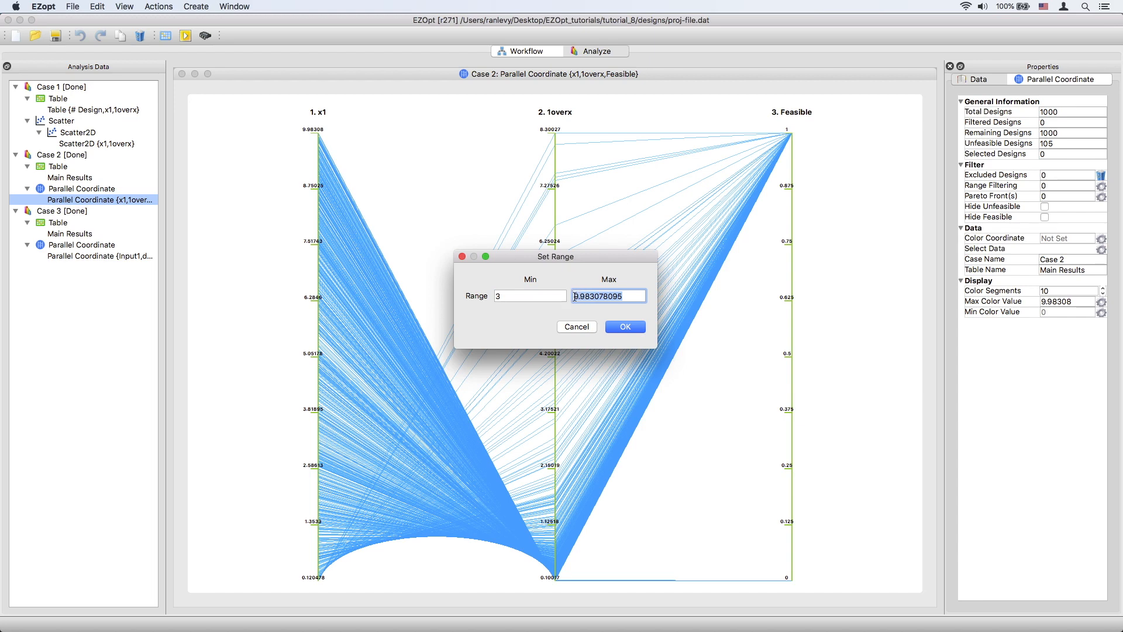
type("5")
left_click(626, 327)
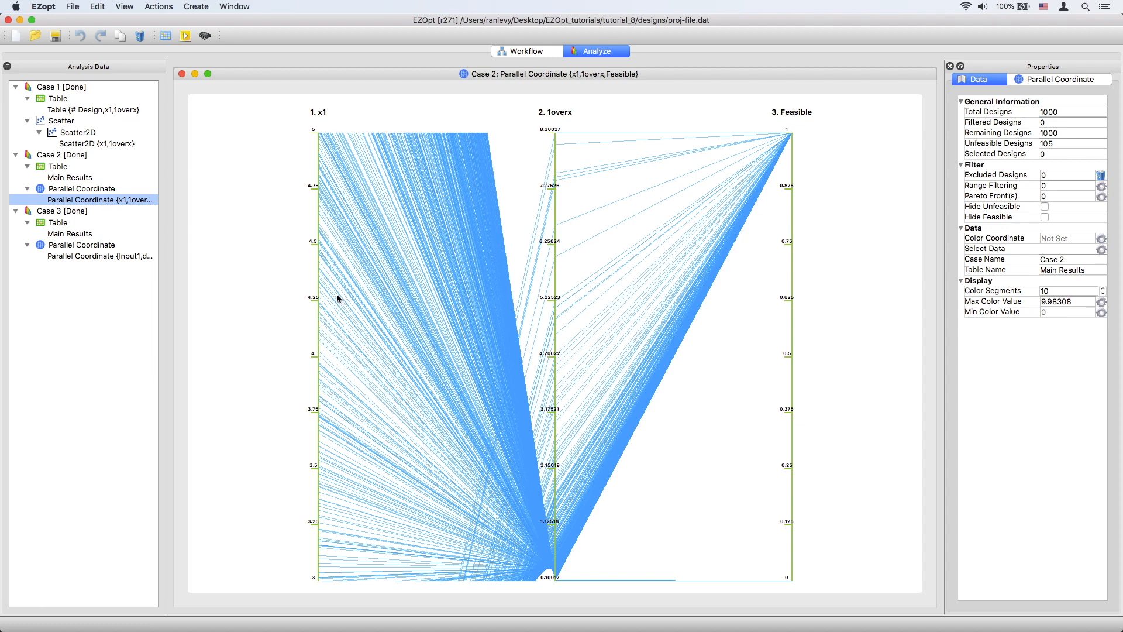
Reset the x1 axis zoom, then try zooming the axis freely out and in before returning it to its full range.
right_click(324, 117)
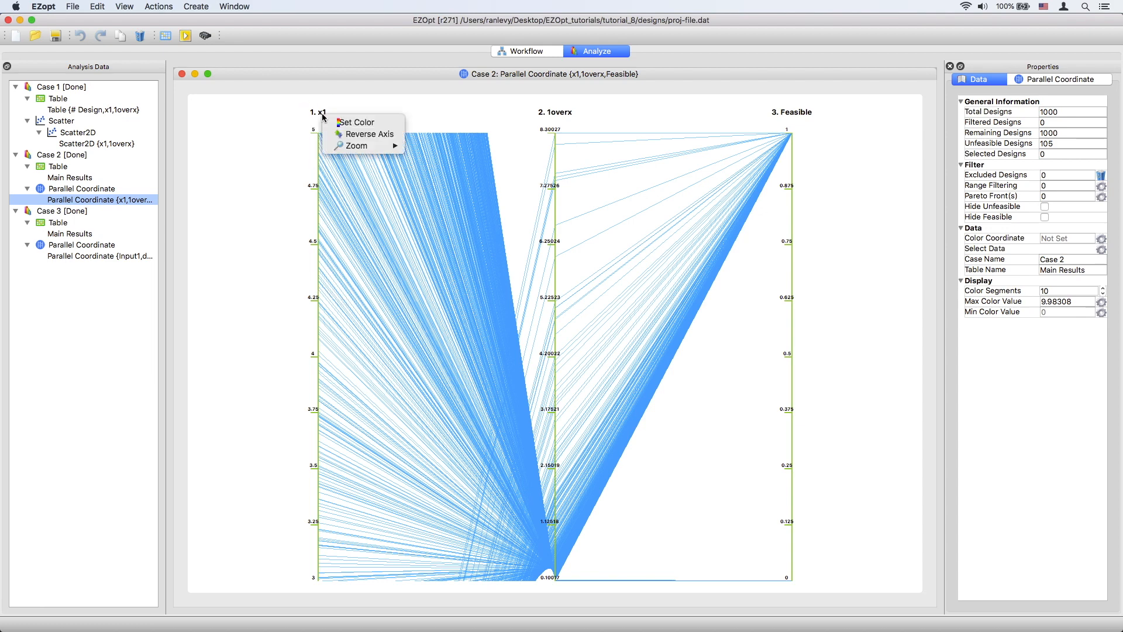
mouse_move(375, 145)
left_click(425, 146)
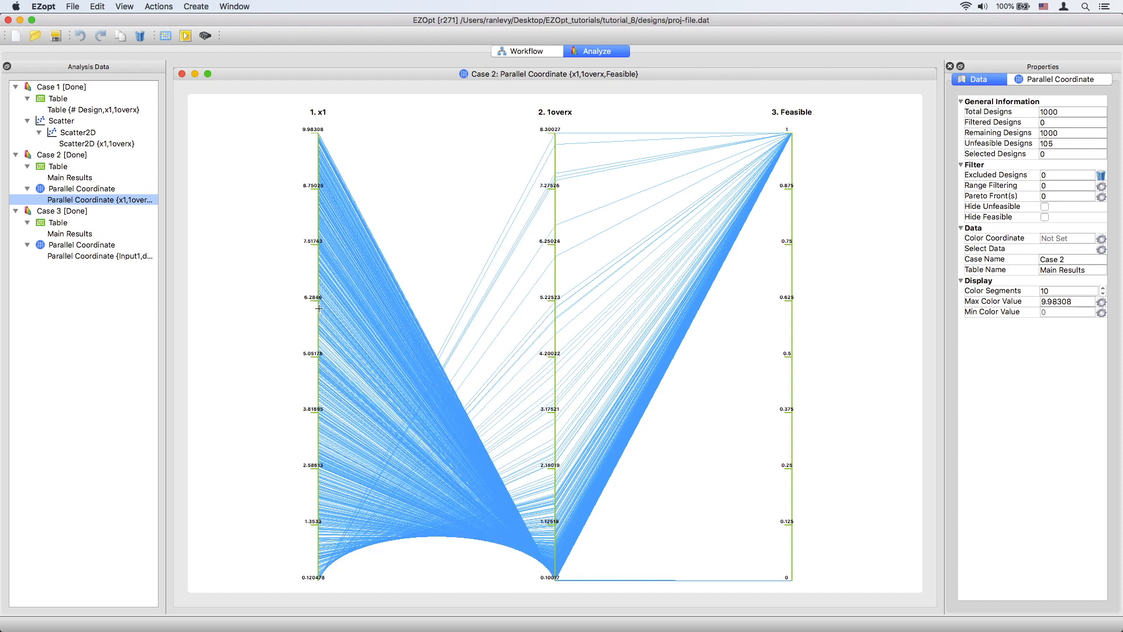
scroll(319, 308, "down", 5)
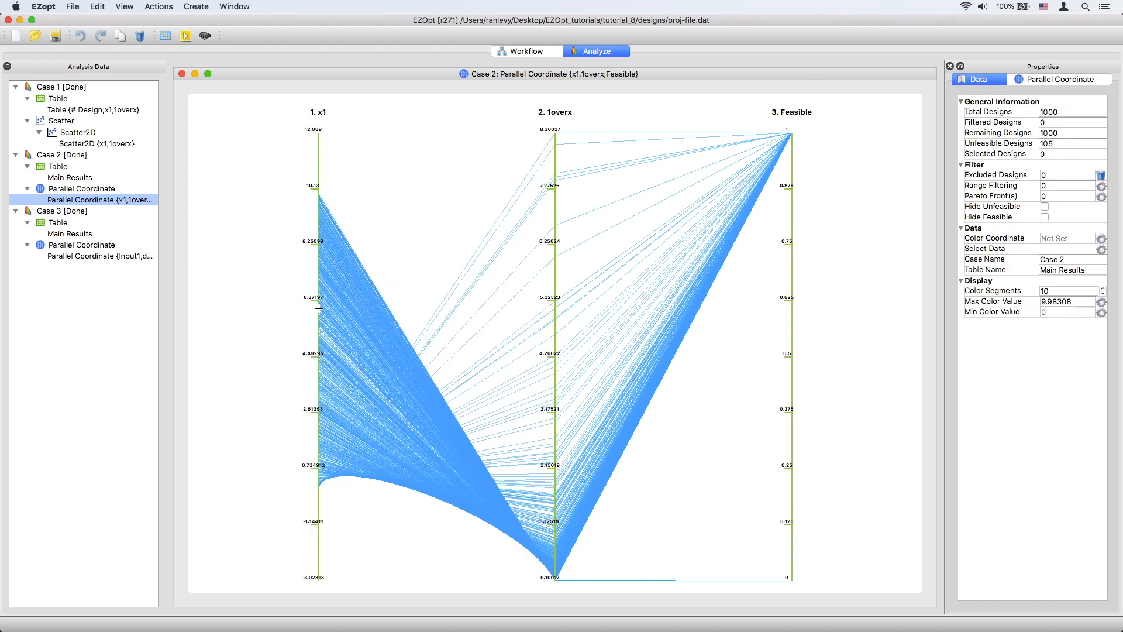
scroll(319, 308, "up", 5)
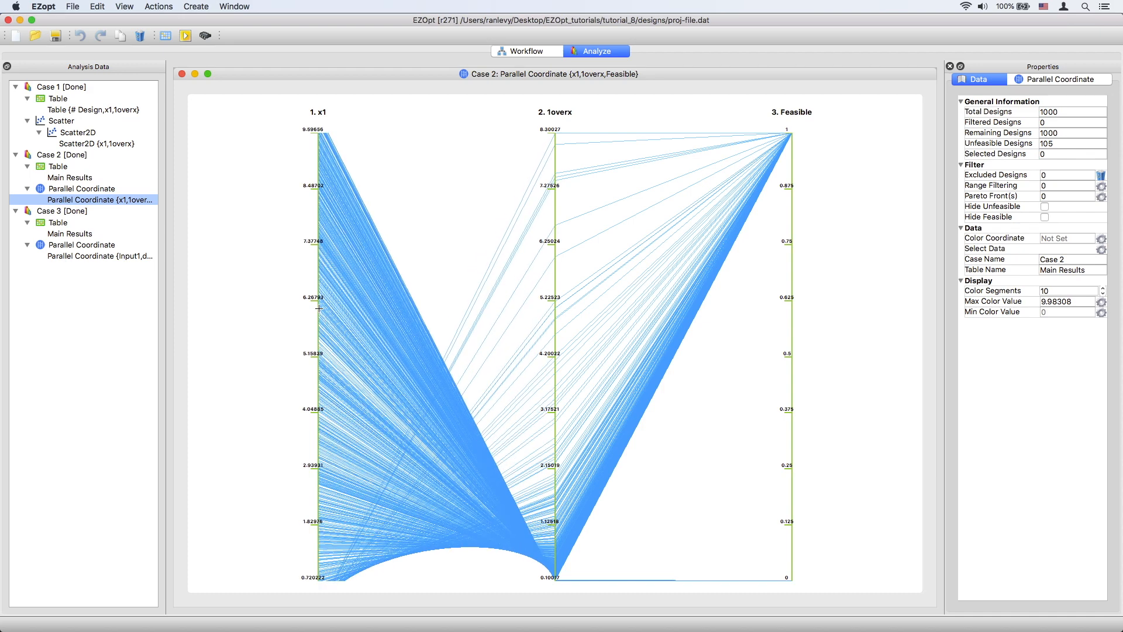
scroll(319, 309, "down", 1)
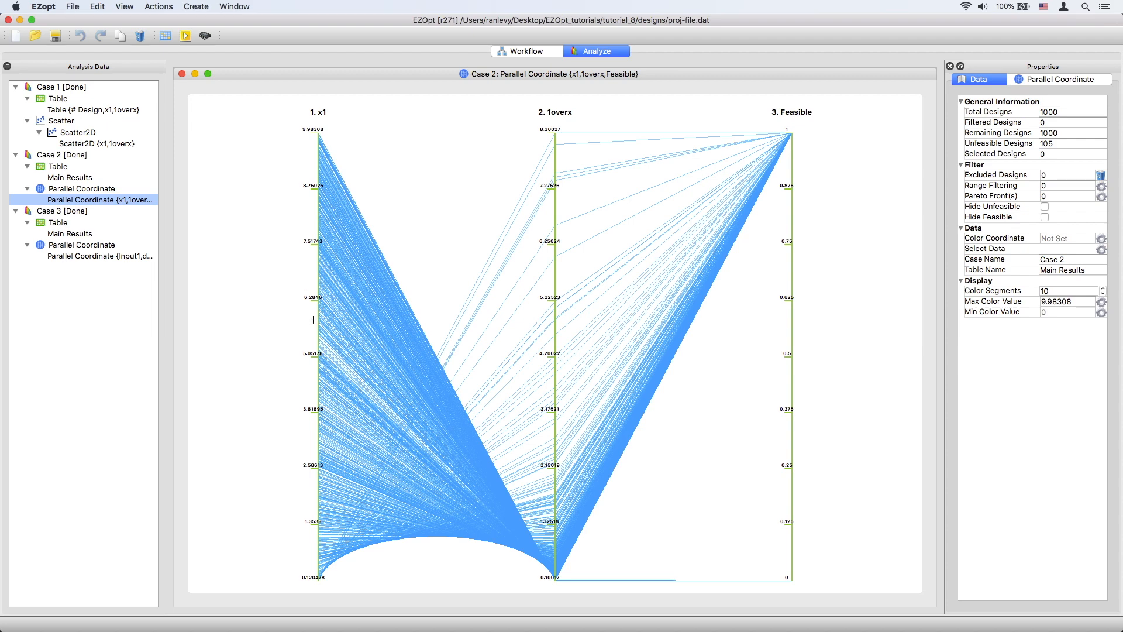
Filter the designs to x1 values from about 3.39 to 5.87 on the plot and zoom the axis to that range.
left_click_drag(315, 320, 331, 432)
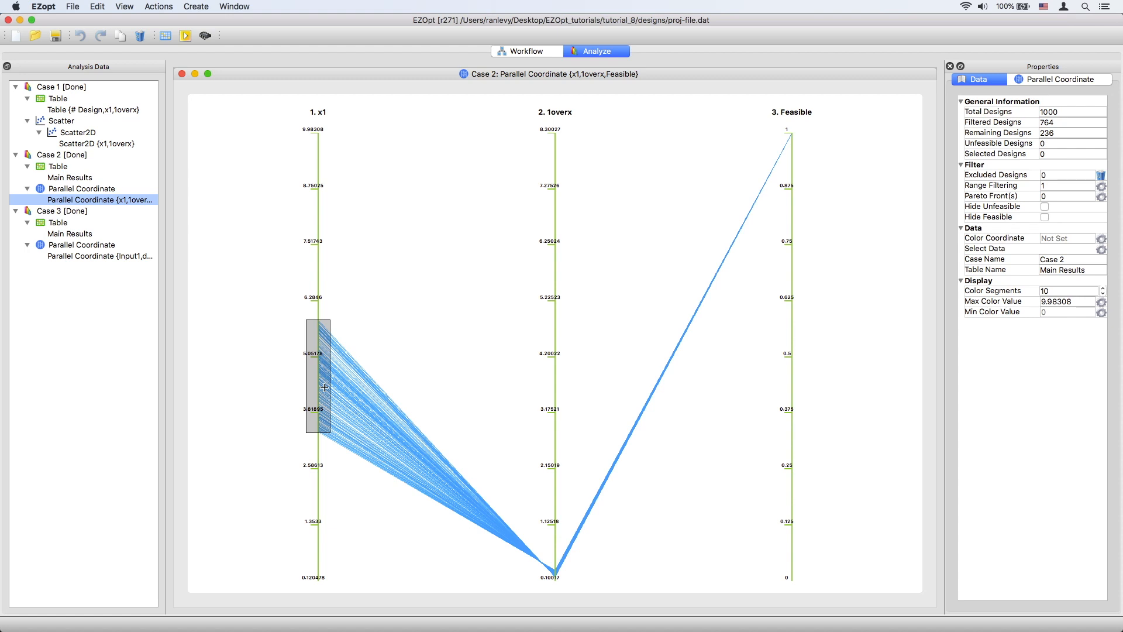
double_click(321, 366)
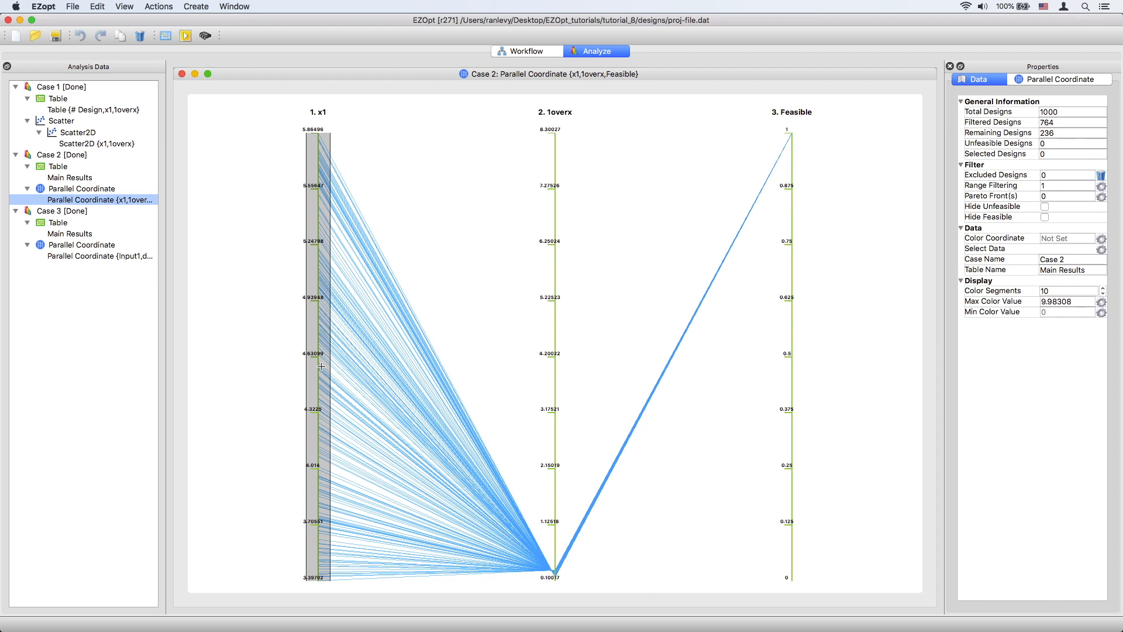
Remove the x1 range filter from Case 2's parallel coordinate plot.
left_click(1102, 187)
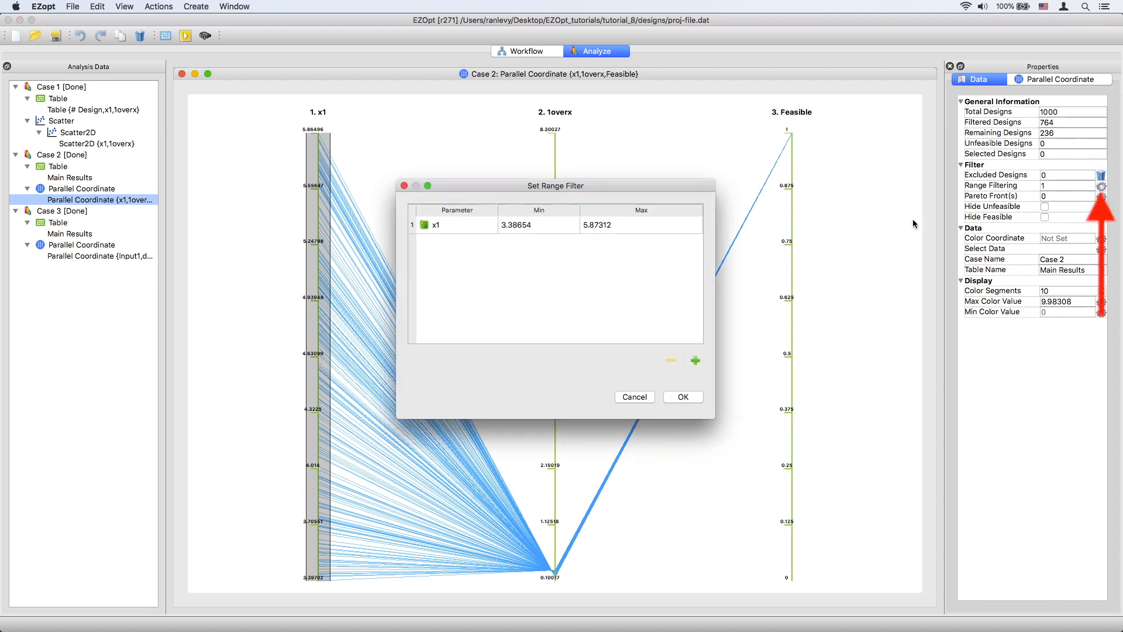
left_click(688, 234)
left_click(671, 360)
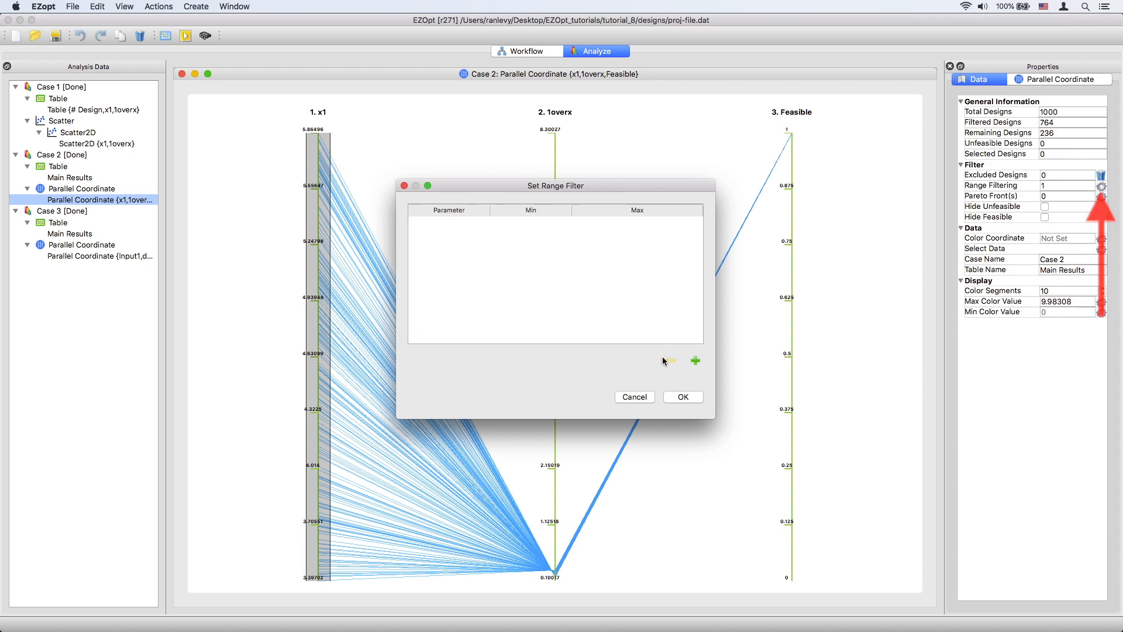
left_click(683, 397)
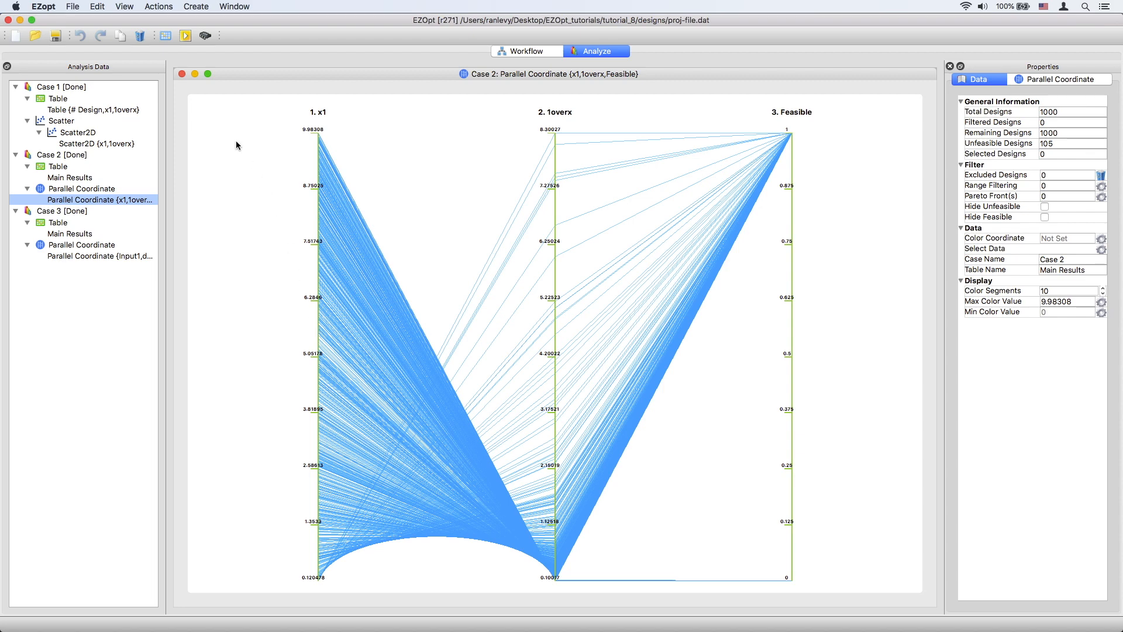
Create a correlation matrix for Case 2 from the Main Results table with x1 and 1overx as its data.
left_click(191, 7)
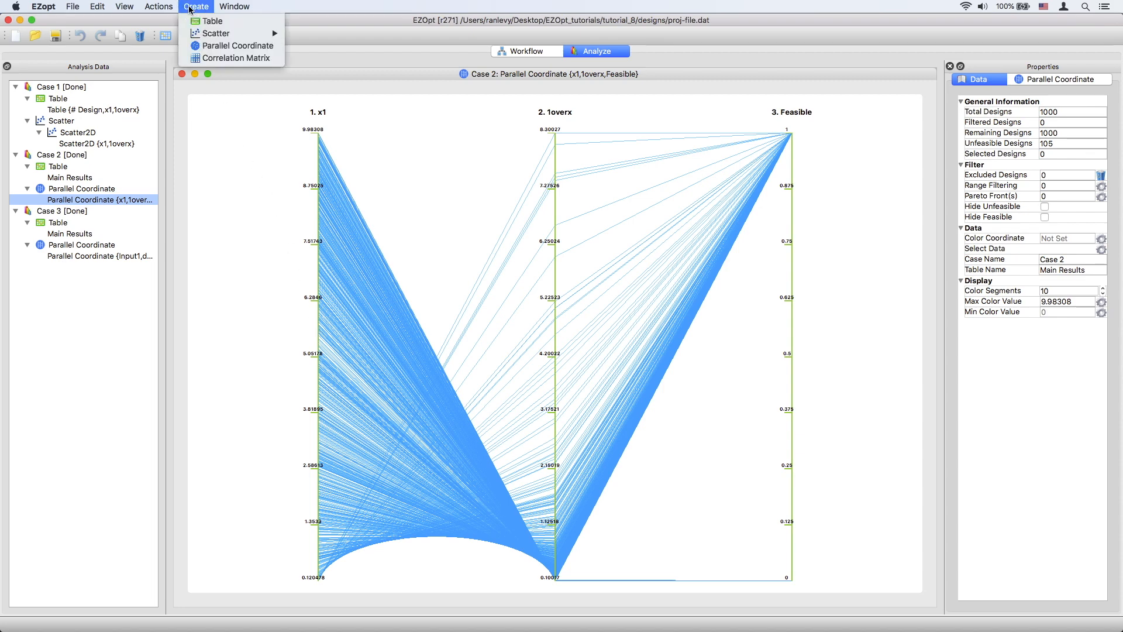
left_click(196, 58)
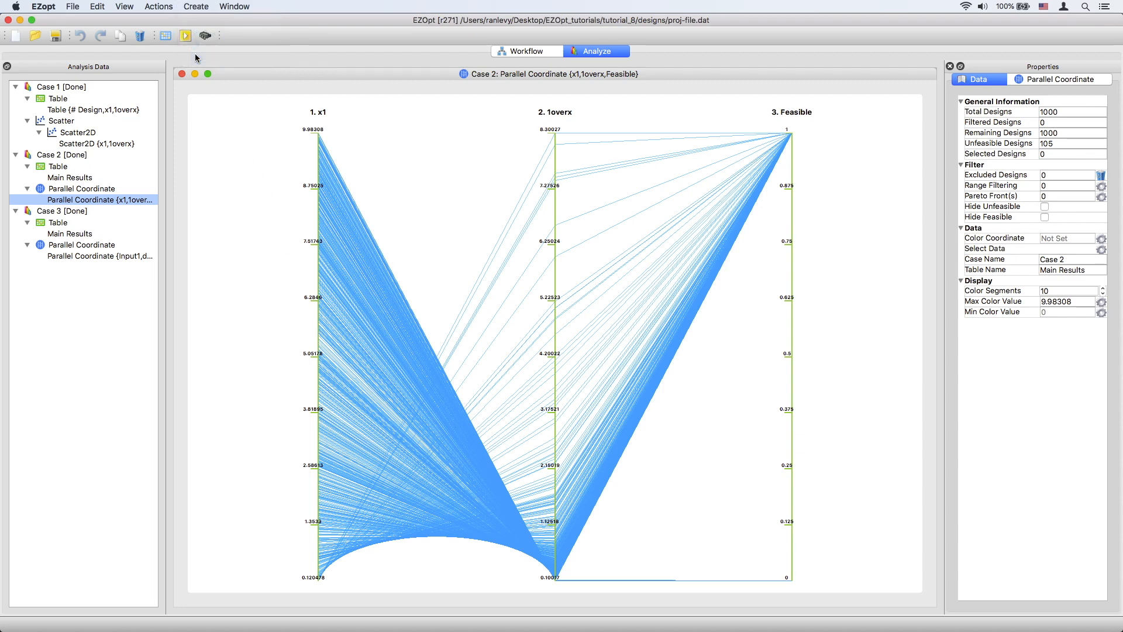
left_click(471, 276)
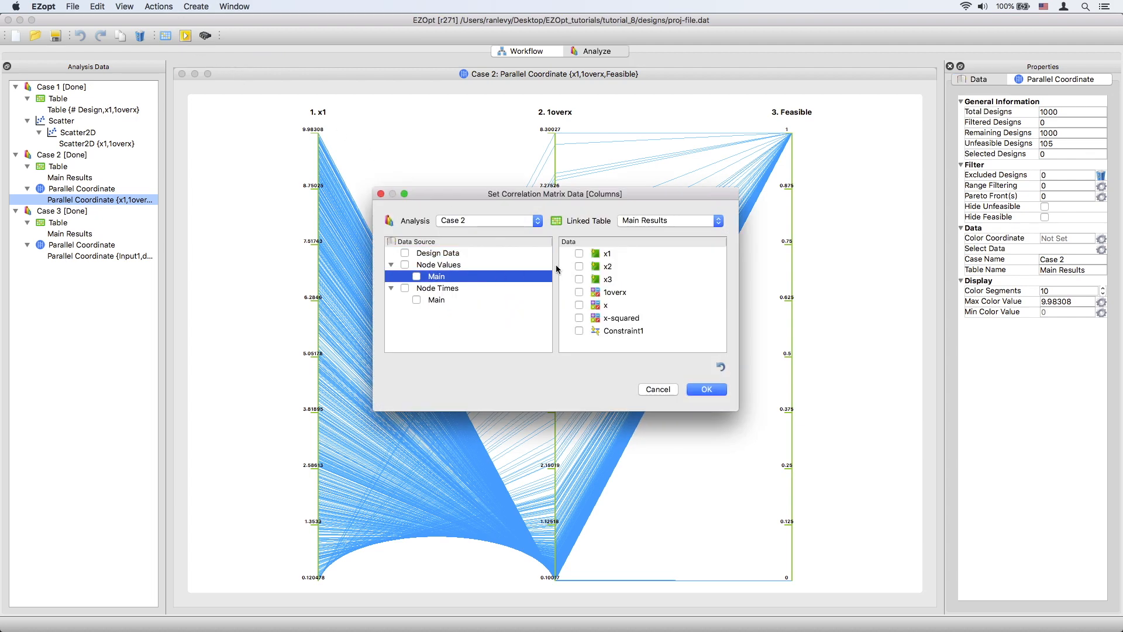
left_click(579, 253)
left_click(579, 292)
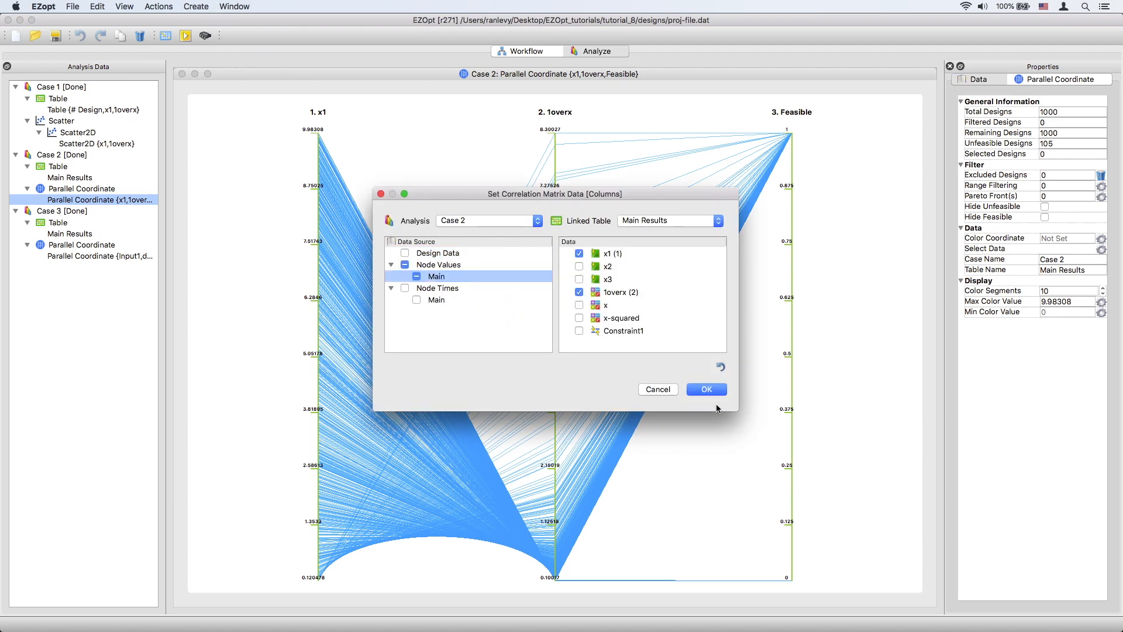
left_click(707, 388)
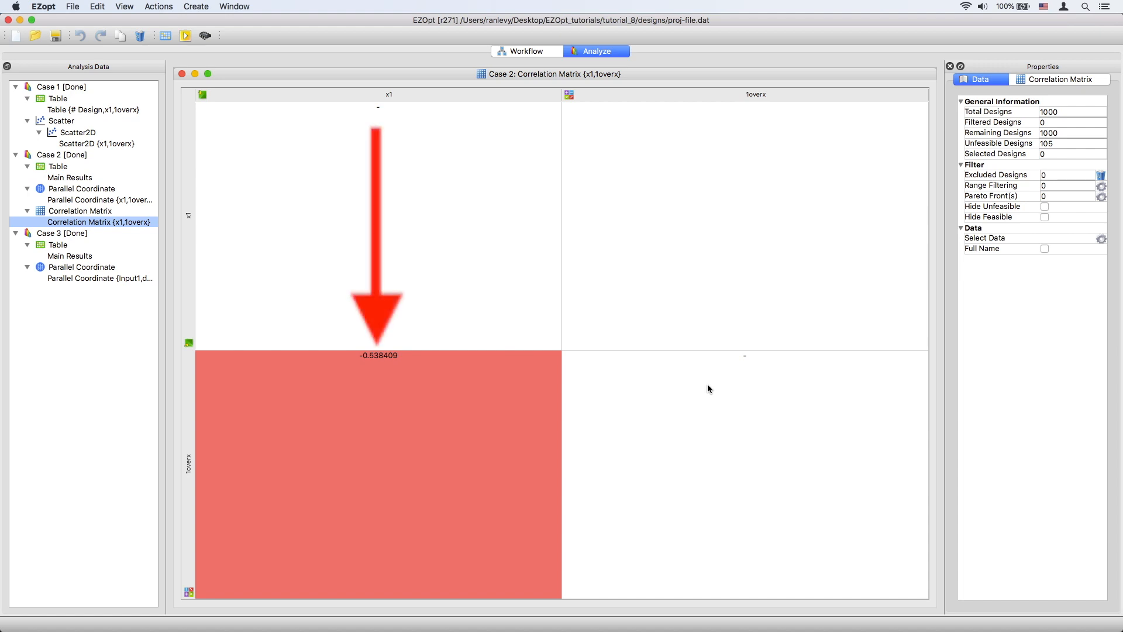
Change the correlation matrix data to x1, x2, x3, 1overx, x and x-squared, in that order.
left_click(1100, 239)
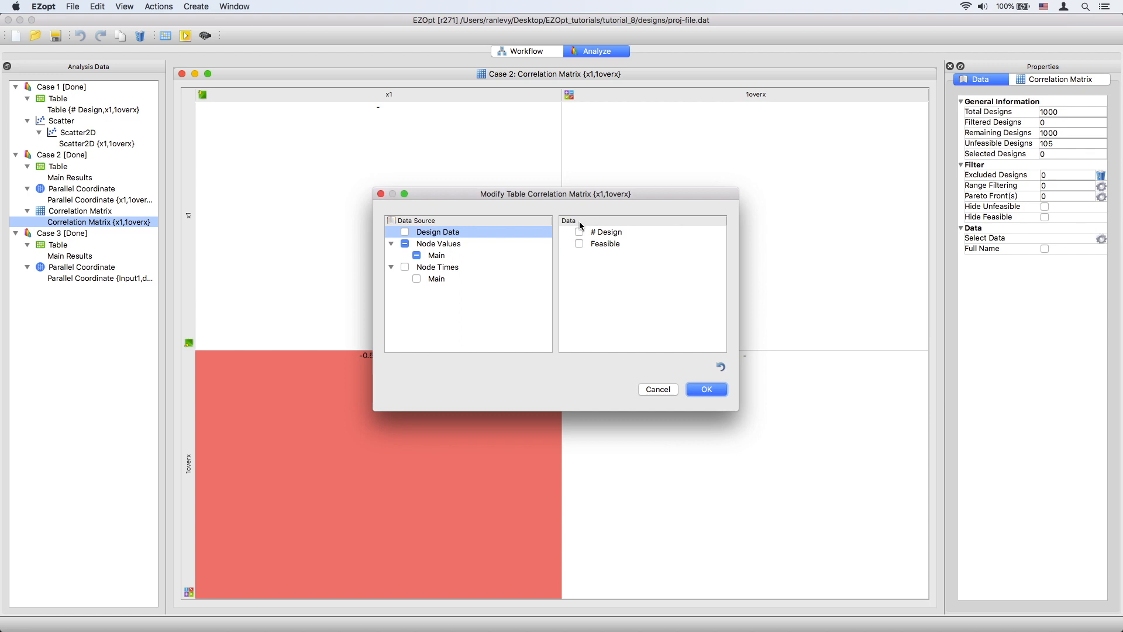
left_click(481, 257)
left_click(578, 271)
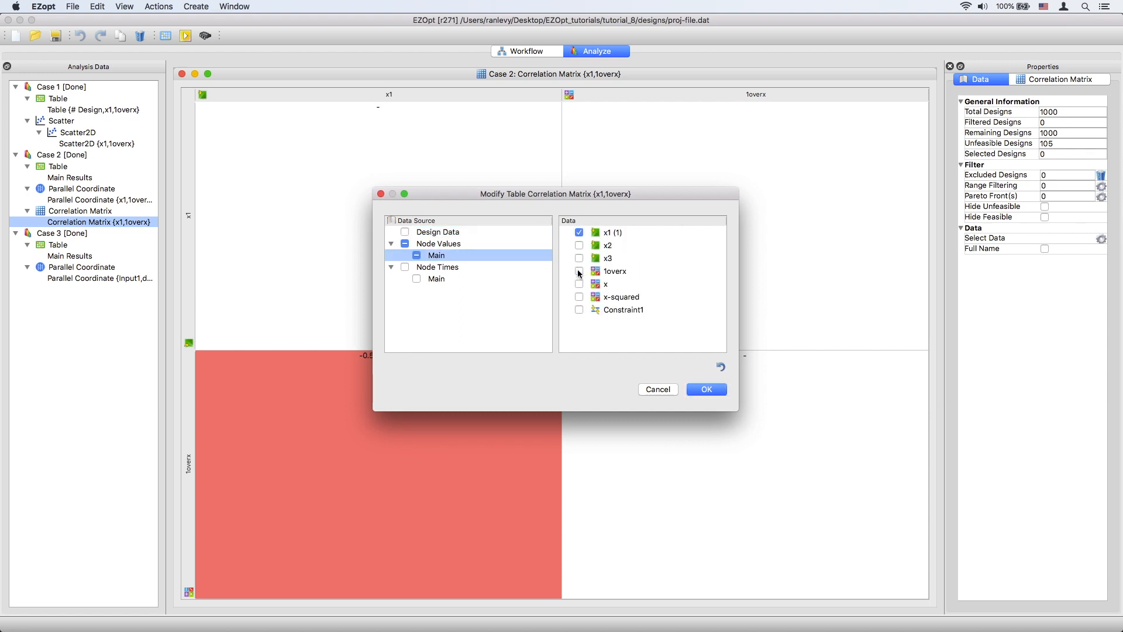
left_click(579, 245)
left_click(579, 257)
left_click(579, 271)
left_click(580, 284)
left_click(579, 297)
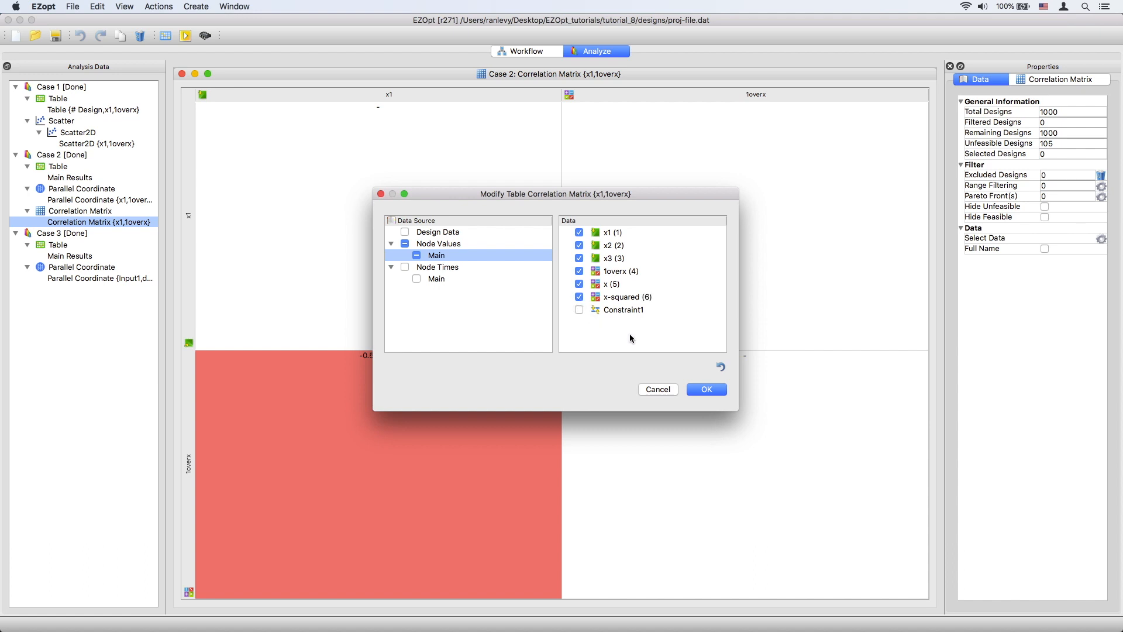
left_click(706, 389)
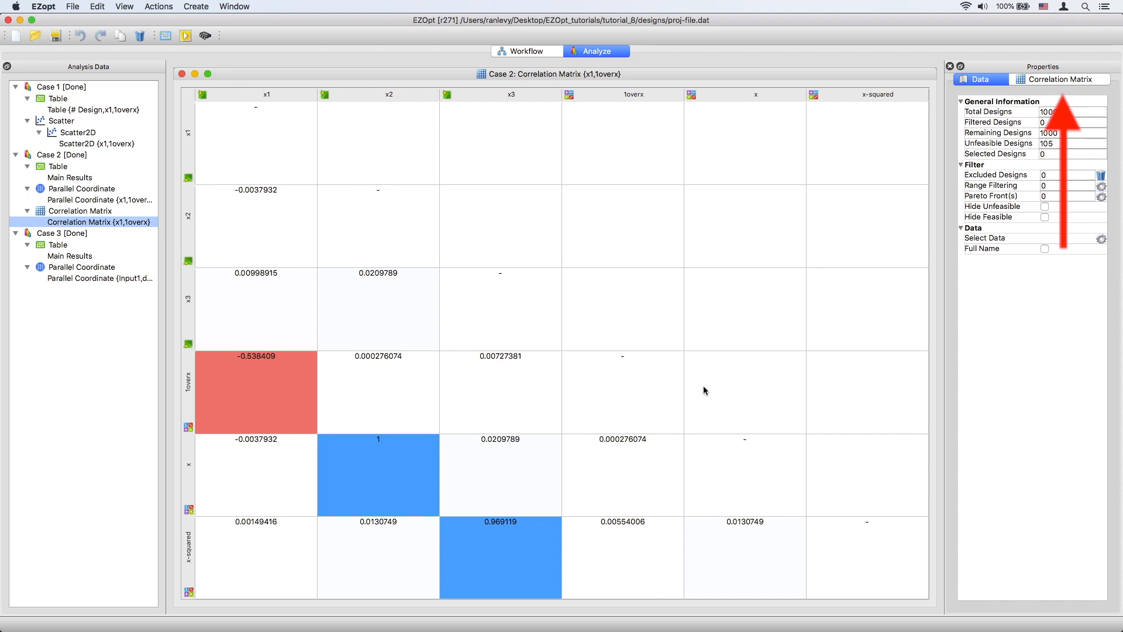
Open the display properties of Case 2's correlation matrix.
left_click(1078, 82)
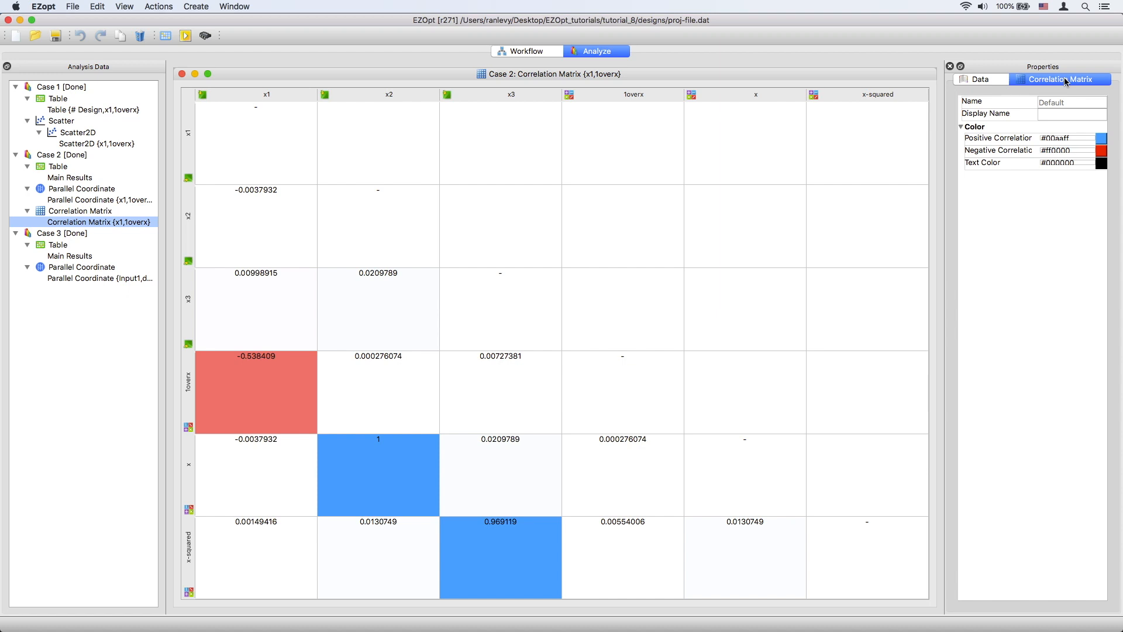